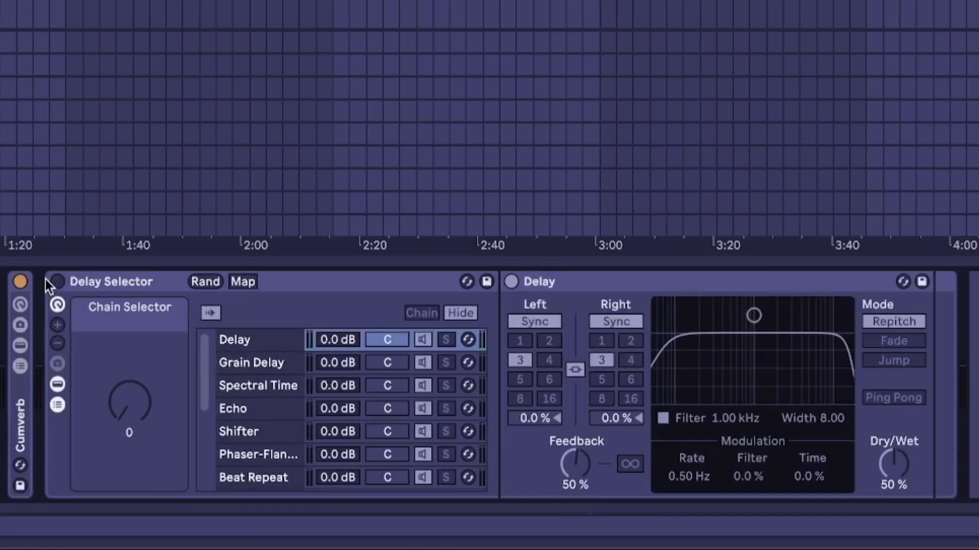
- Turn on the Delay Selector rack and lower the Delay's linked left and right times to 24.1 ms in unsynced Time mode
{"action": "left_click", "coordinate": [48, 280]}
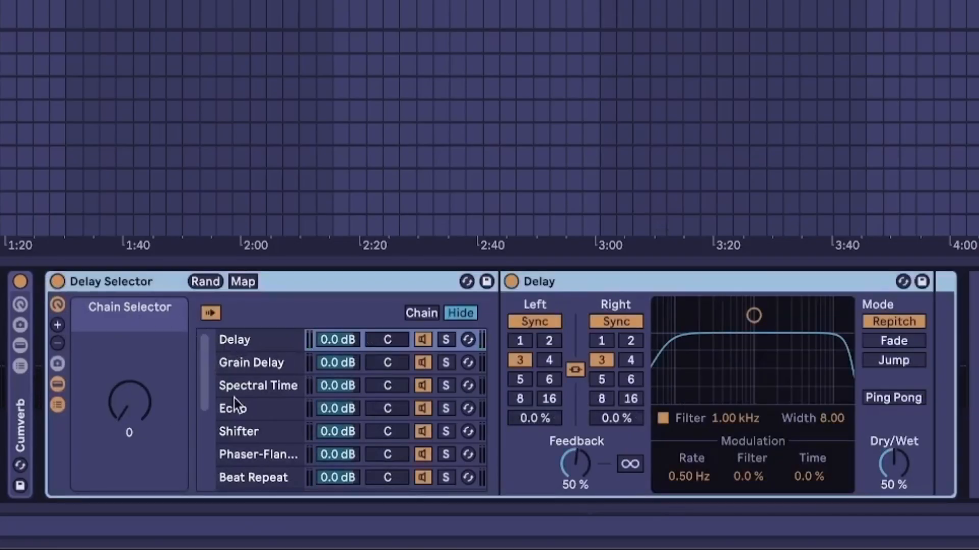
{"action": "left_click", "coordinate": [602, 282]}
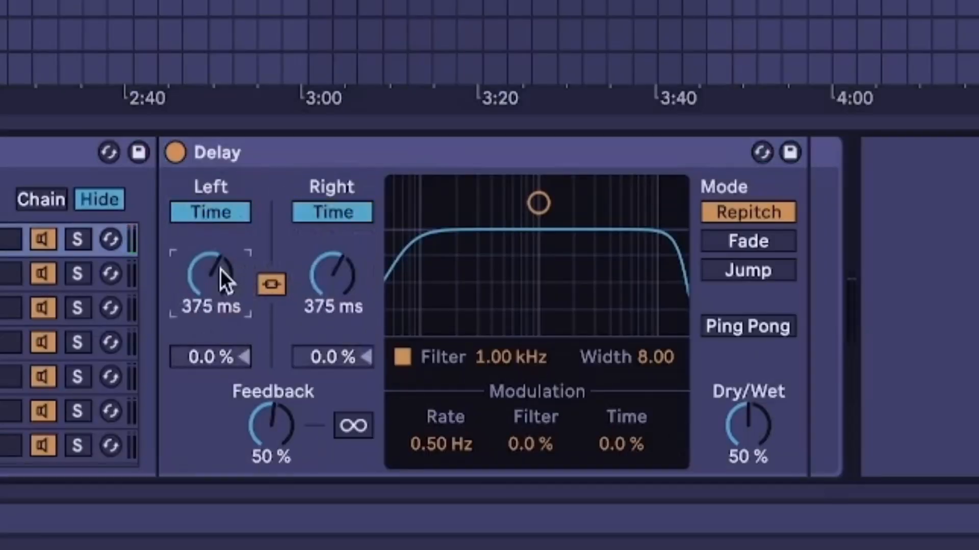
{"action": "left_click_drag", "start_coordinate": [225, 280], "coordinate": [208, 313]}
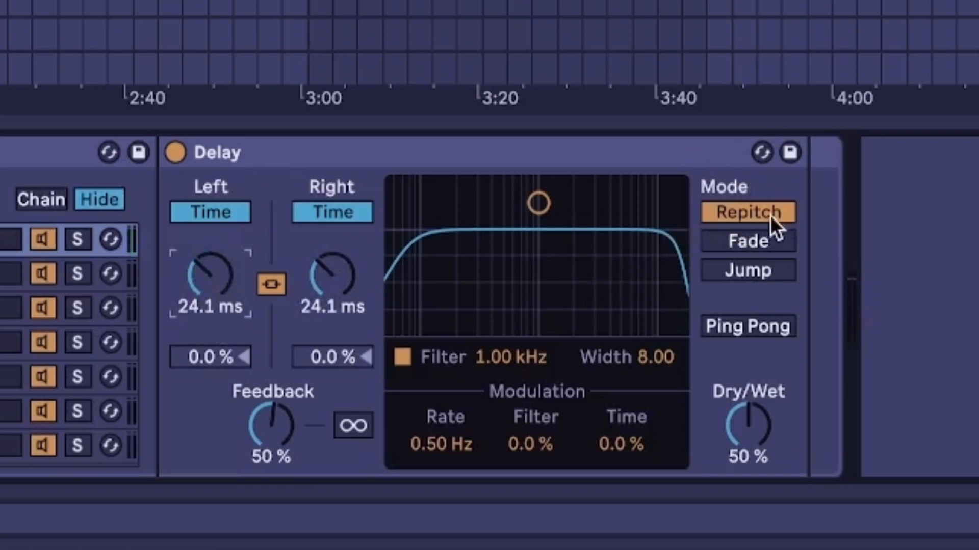
- Try the Delay's Fade mode while sweeping the linked delay times to 27.0 ms, and switch to Jump mode
{"action": "left_click", "coordinate": [777, 240]}
{"action": "left_click_drag", "start_coordinate": [305, 306], "coordinate": [306, 320]}
{"action": "mouse_move", "coordinate": [225, 286]}
{"action": "left_mouse_down"}
{"action": "mouse_move", "coordinate": [224, 293]}
{"action": "mouse_move", "coordinate": [219, 276]}
{"action": "mouse_move", "coordinate": [219, 301]}
{"action": "mouse_move", "coordinate": [210, 280]}
{"action": "mouse_move", "coordinate": [210, 301]}
{"action": "mouse_move", "coordinate": [210, 267]}
{"action": "mouse_move", "coordinate": [210, 296]}
{"action": "left_mouse_up"}
{"action": "left_click", "coordinate": [736, 272]}
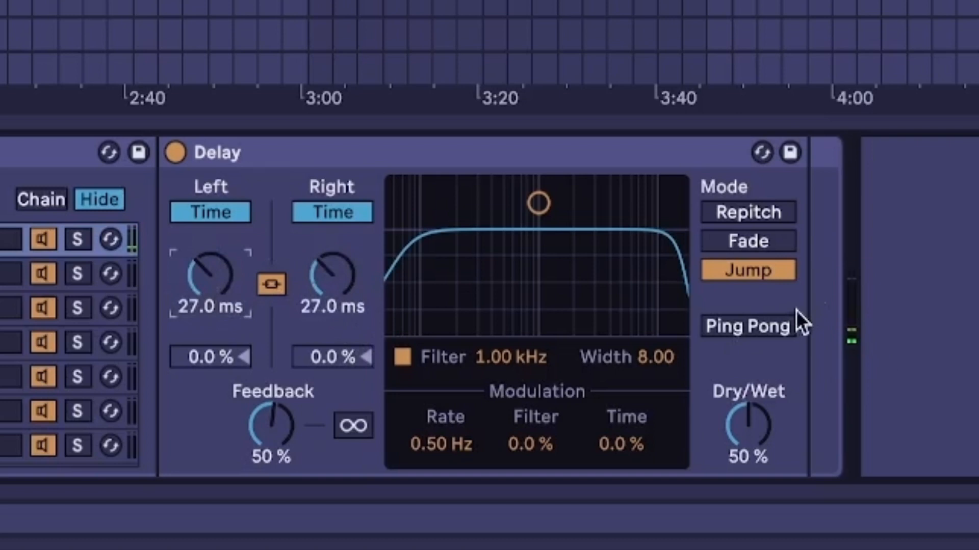
- Enable Ping Pong on the Delay, set both delay times to 21.6 ms, and change the mode to Repitch
{"action": "left_click", "coordinate": [760, 332]}
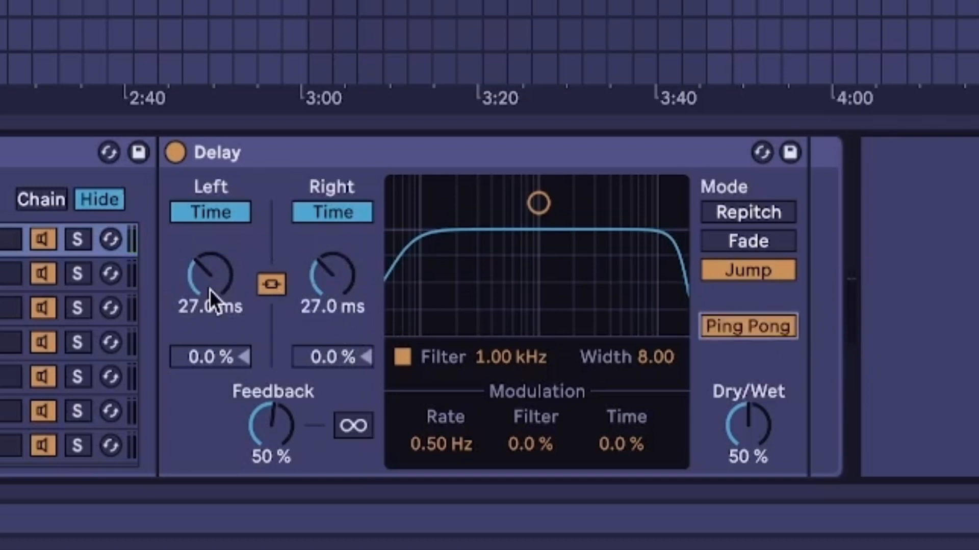
{"action": "mouse_move", "coordinate": [210, 290]}
{"action": "left_mouse_down"}
{"action": "mouse_move", "coordinate": [210, 265]}
{"action": "mouse_move", "coordinate": [209, 289]}
{"action": "left_mouse_up"}
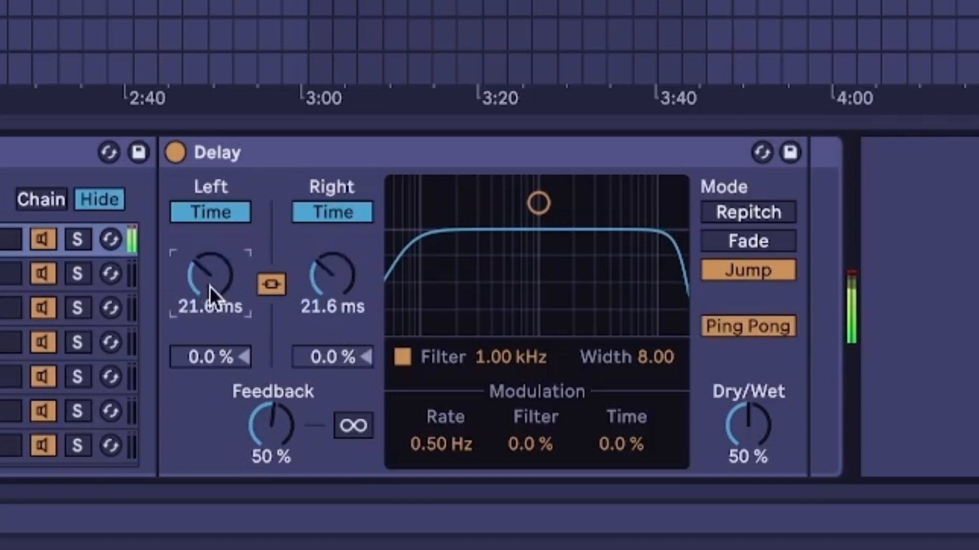
{"action": "left_click", "coordinate": [762, 209]}
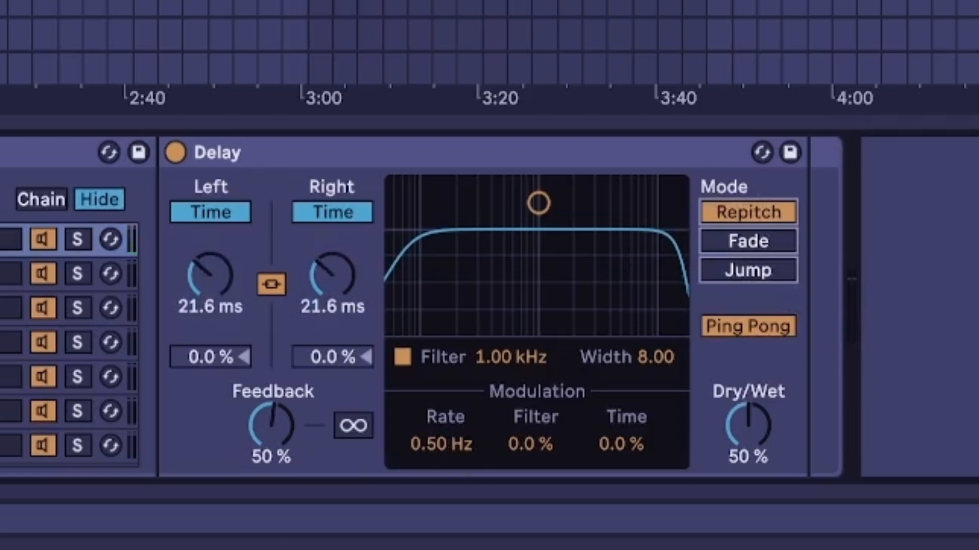
- Set the Delay's Dry/Wet to 100% and Feedback to 77%, sweeping both delay times to 66.8 ms
{"action": "left_click_drag", "start_coordinate": [763, 451], "coordinate": [763, 426]}
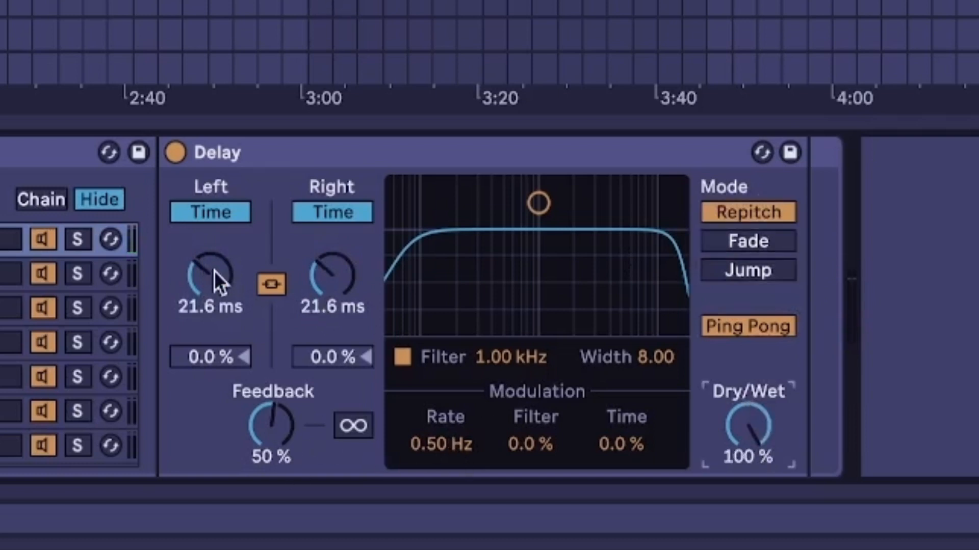
{"action": "mouse_move", "coordinate": [203, 283]}
{"action": "left_mouse_down"}
{"action": "mouse_move", "coordinate": [203, 257]}
{"action": "mouse_move", "coordinate": [203, 288]}
{"action": "left_mouse_up"}
{"action": "mouse_move", "coordinate": [271, 426]}
{"action": "left_mouse_down"}
{"action": "mouse_move", "coordinate": [271, 408]}
{"action": "mouse_move", "coordinate": [271, 438]}
{"action": "mouse_move", "coordinate": [271, 421]}
{"action": "left_mouse_up"}
{"action": "left_click_drag", "start_coordinate": [268, 462], "coordinate": [269, 497]}
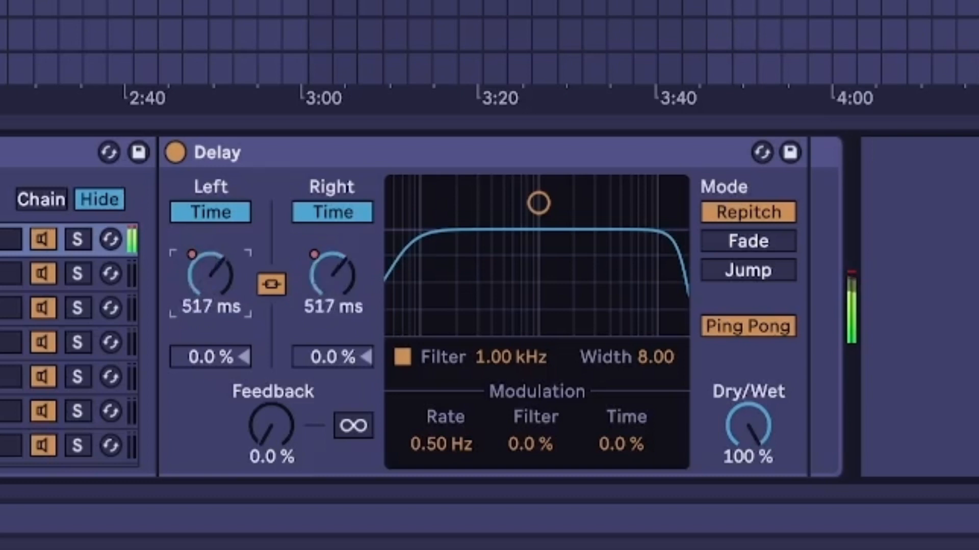
{"action": "left_click_drag", "start_coordinate": [270, 425], "coordinate": [262, 390]}
{"action": "mouse_move", "coordinate": [210, 307]}
{"action": "left_mouse_down"}
{"action": "mouse_move", "coordinate": [210, 235]}
{"action": "mouse_move", "coordinate": [210, 331]}
{"action": "mouse_move", "coordinate": [211, 252]}
{"action": "mouse_move", "coordinate": [210, 316]}
{"action": "mouse_move", "coordinate": [210, 270]}
{"action": "mouse_move", "coordinate": [227, 331]}
{"action": "mouse_move", "coordinate": [228, 311]}
{"action": "left_mouse_up"}
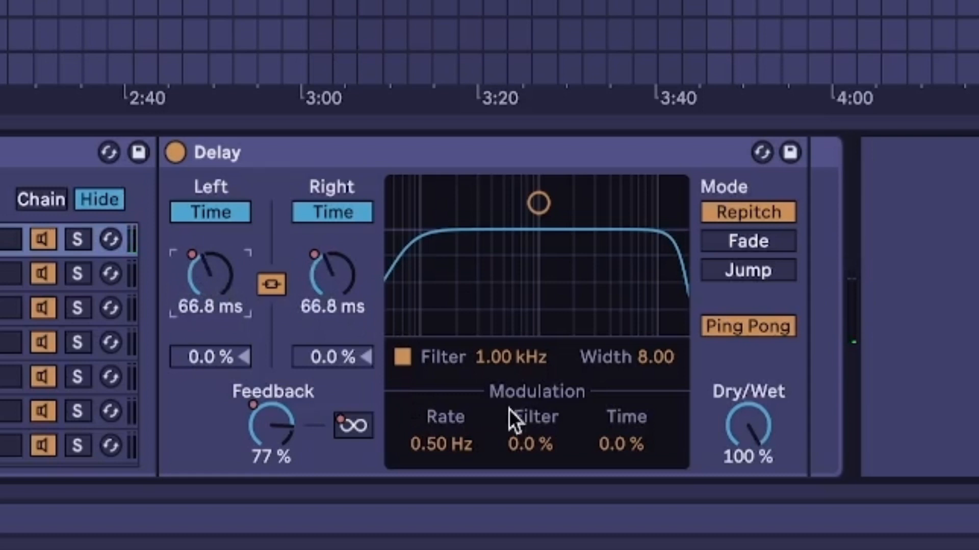
- Set the Delay's Filter and Time modulation to 100% at 7.42 Hz, the filter to 1.55 kHz with width 4.64, and both delay times to 198 ms
{"action": "left_click_drag", "start_coordinate": [553, 442], "coordinate": [553, 397]}
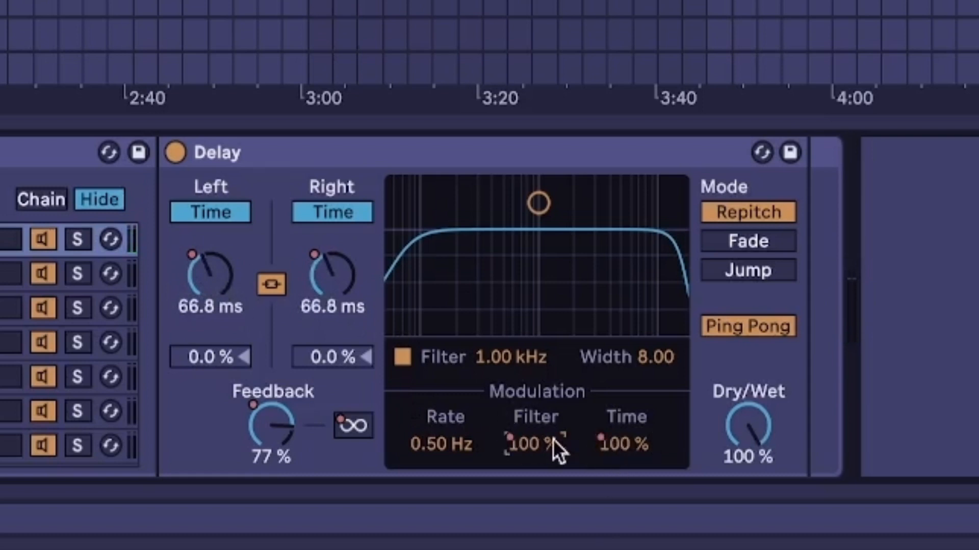
{"action": "left_click_drag", "start_coordinate": [527, 235], "coordinate": [548, 289]}
{"action": "left_click_drag", "start_coordinate": [210, 270], "coordinate": [212, 291]}
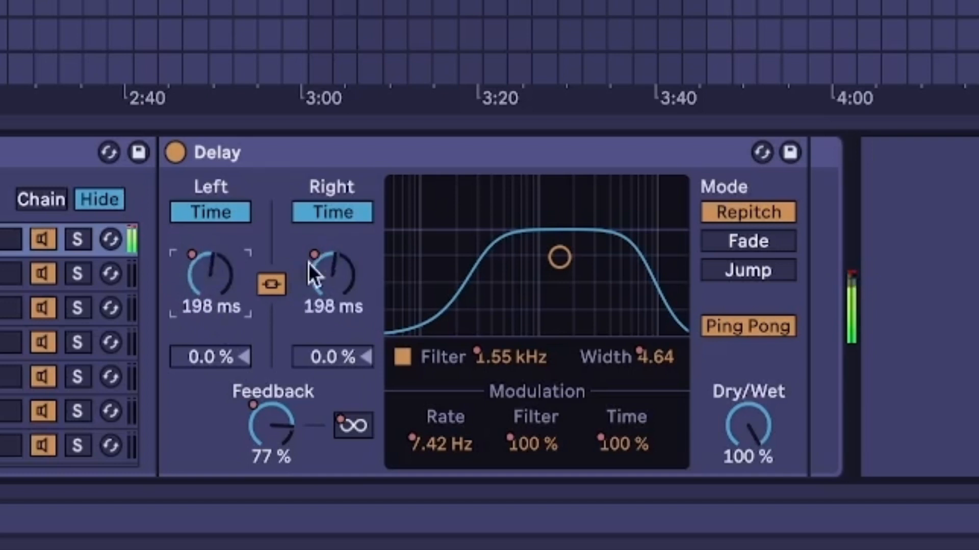
- Set the filter to 1.29 kHz with width 7.32, Filter modulation to 46%, Time modulation to 62%, and sweep both delay times to 27.0 ms
{"action": "left_click_drag", "start_coordinate": [560, 258], "coordinate": [551, 214]}
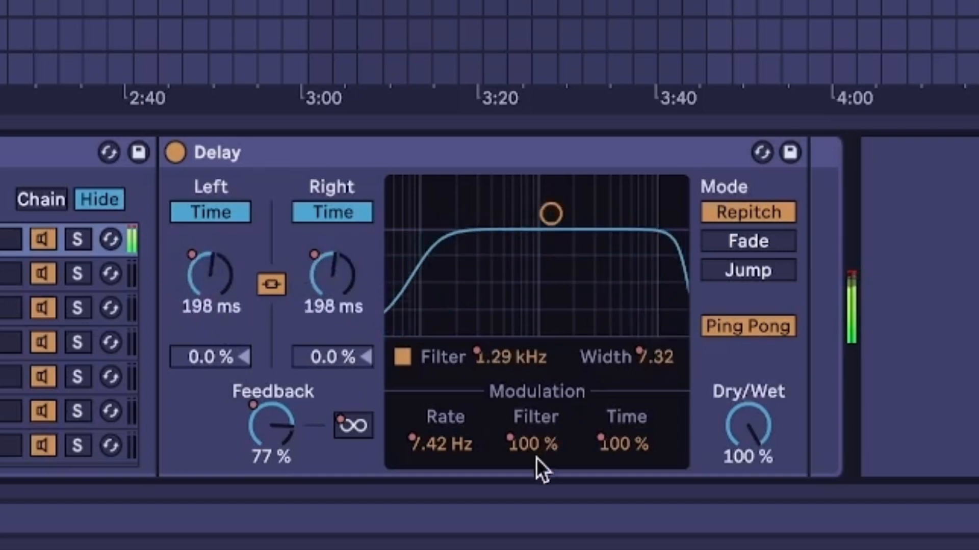
{"action": "left_click_drag", "start_coordinate": [620, 457], "coordinate": [620, 466]}
{"action": "left_click_drag", "start_coordinate": [232, 293], "coordinate": [232, 321]}
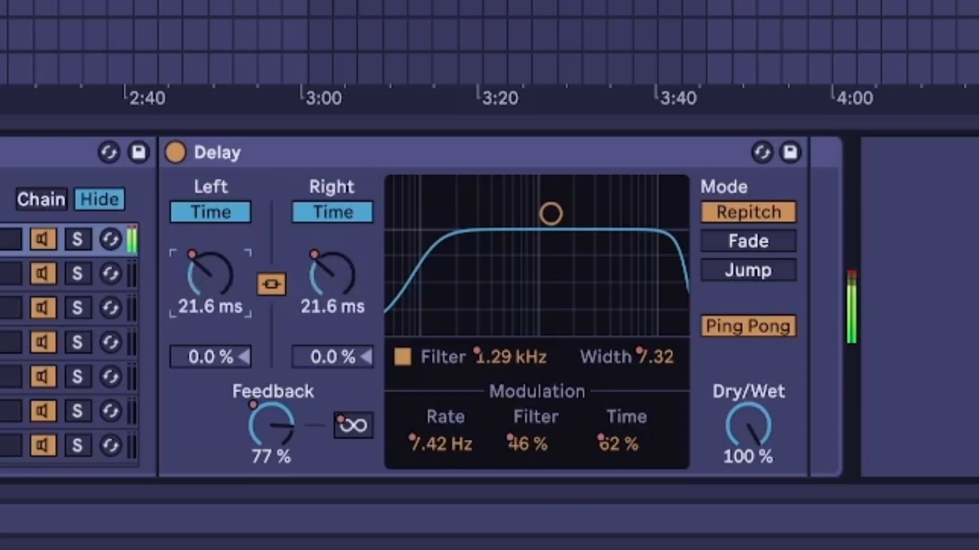
{"action": "mouse_move", "coordinate": [232, 316]}
{"action": "left_mouse_down"}
{"action": "mouse_move", "coordinate": [232, 291]}
{"action": "mouse_move", "coordinate": [232, 319]}
{"action": "left_mouse_up"}
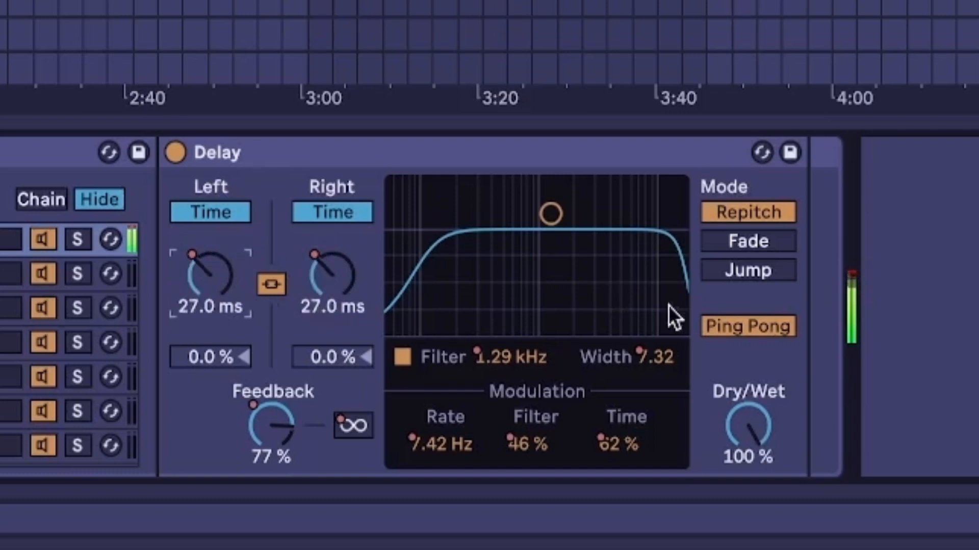
- Turn off the Delay's Ping Pong and filter while sweeping both delay times up to 3.31 s and back down
{"action": "left_click", "coordinate": [743, 330]}
{"action": "left_click_drag", "start_coordinate": [311, 316], "coordinate": [311, 304]}
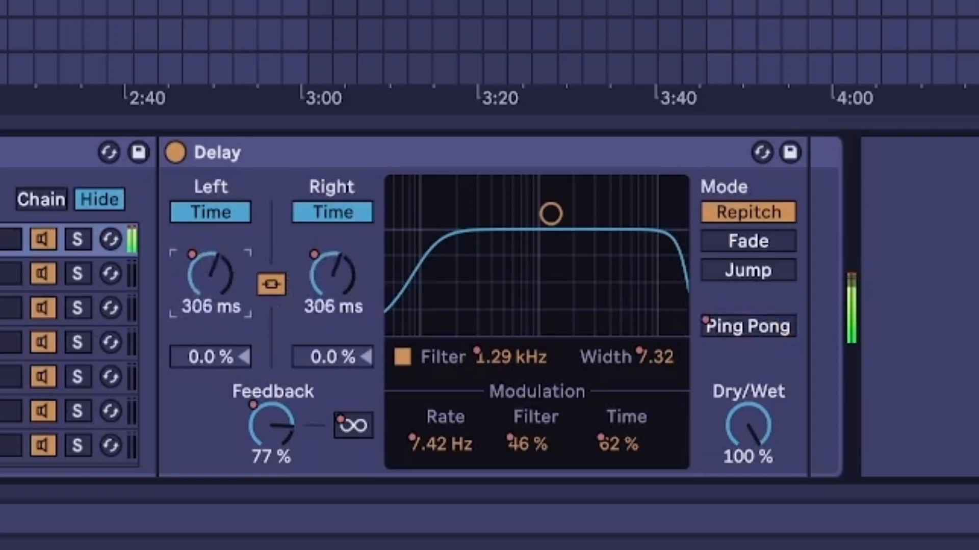
{"action": "left_click", "coordinate": [407, 351]}
{"action": "left_click_drag", "start_coordinate": [219, 287], "coordinate": [219, 257]}
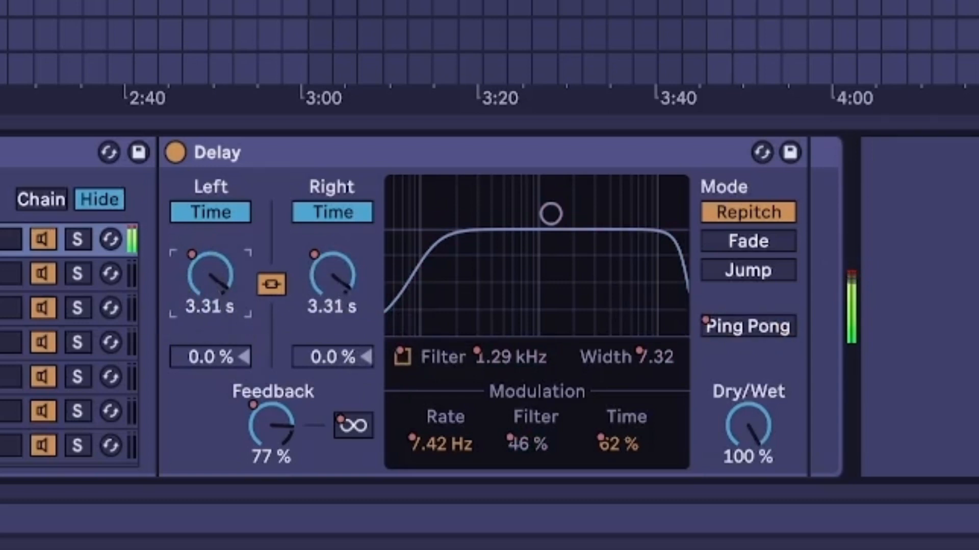
{"action": "left_click_drag", "start_coordinate": [219, 257], "coordinate": [220, 286]}
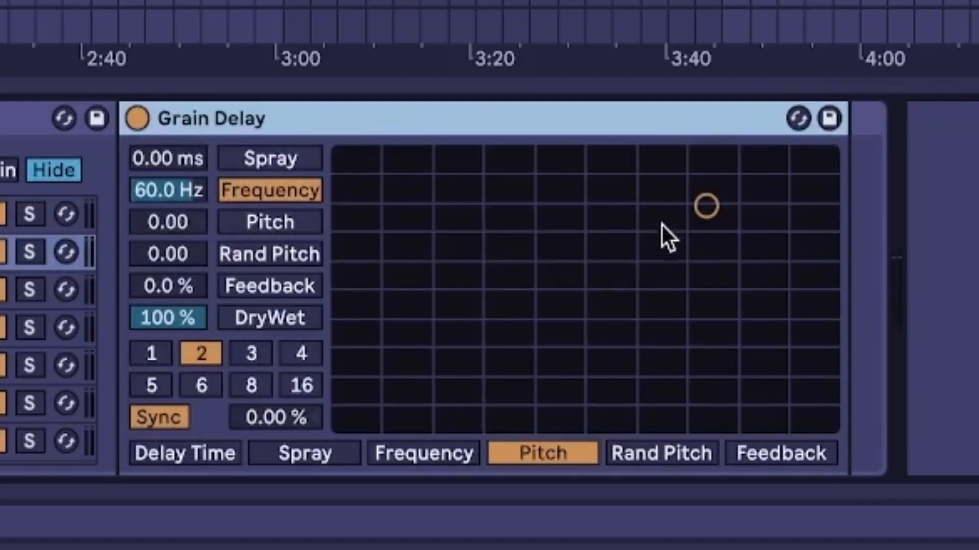
- Sweep the Grain Delay's Frequency and Pitch together on the XY pad during playback, reaching 150 Hz and 7.43
{"action": "left_click_drag", "start_coordinate": [663, 235], "coordinate": [523, 349]}
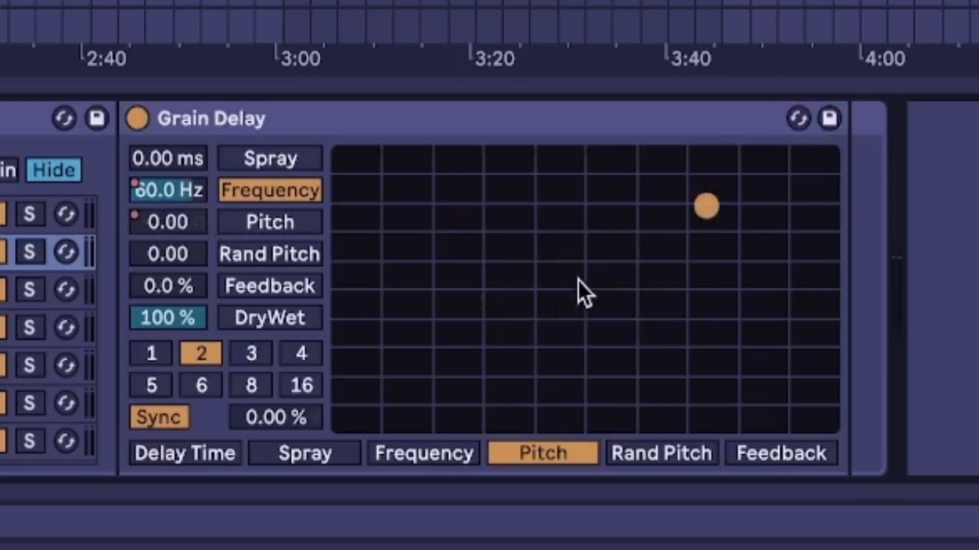
{"action": "left_click_drag", "start_coordinate": [579, 279], "coordinate": [345, 419]}
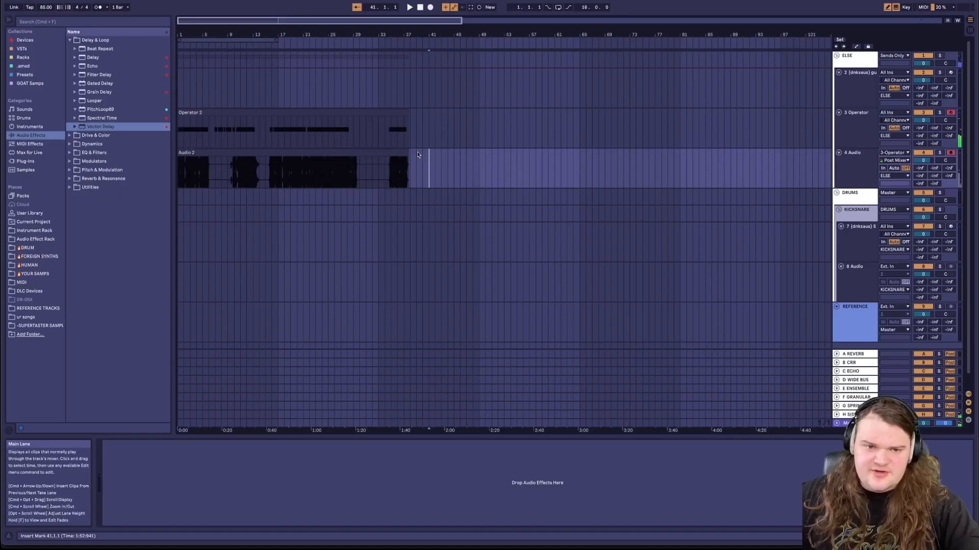
{"action": "key", "text": "space"}
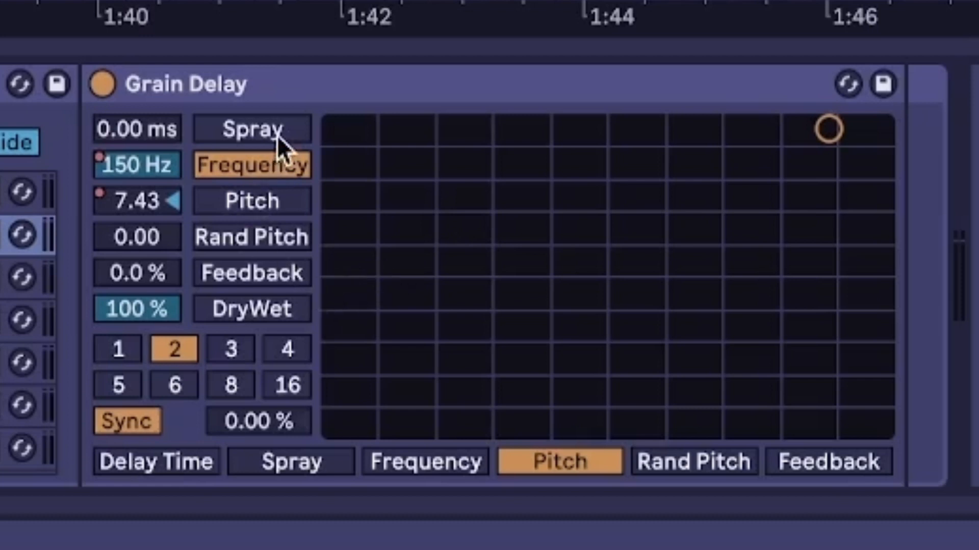
- Switch the Grain Delay to unsynced time, assign Delay Time and Spray to the XY pad, and sweep them to 23.7 ms and 14.5 ms
{"action": "left_click", "coordinate": [137, 423]}
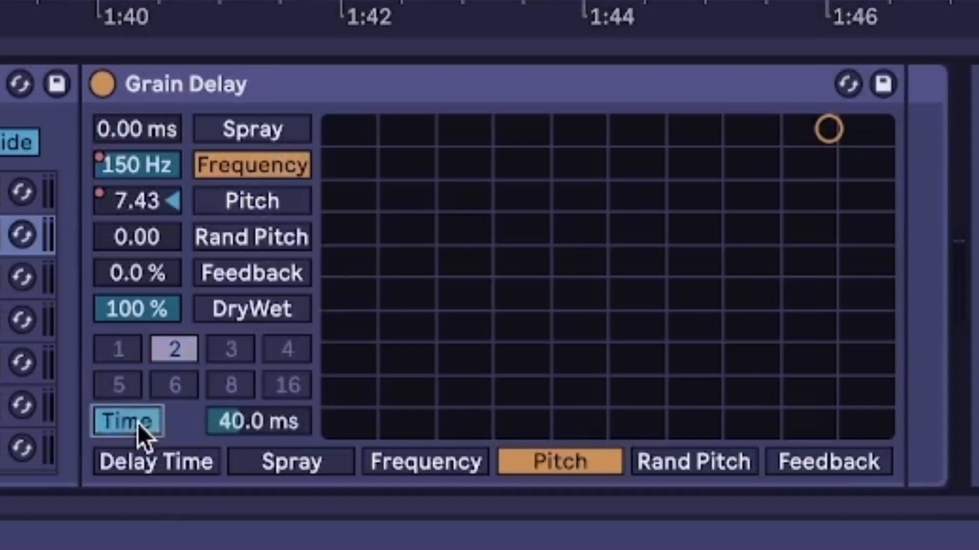
{"action": "left_click", "coordinate": [142, 466]}
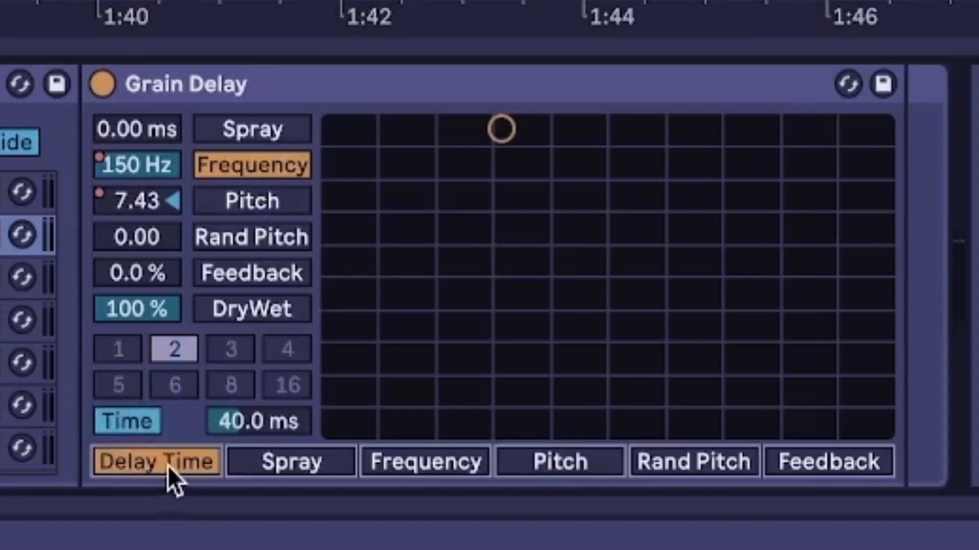
{"action": "left_click", "coordinate": [281, 134]}
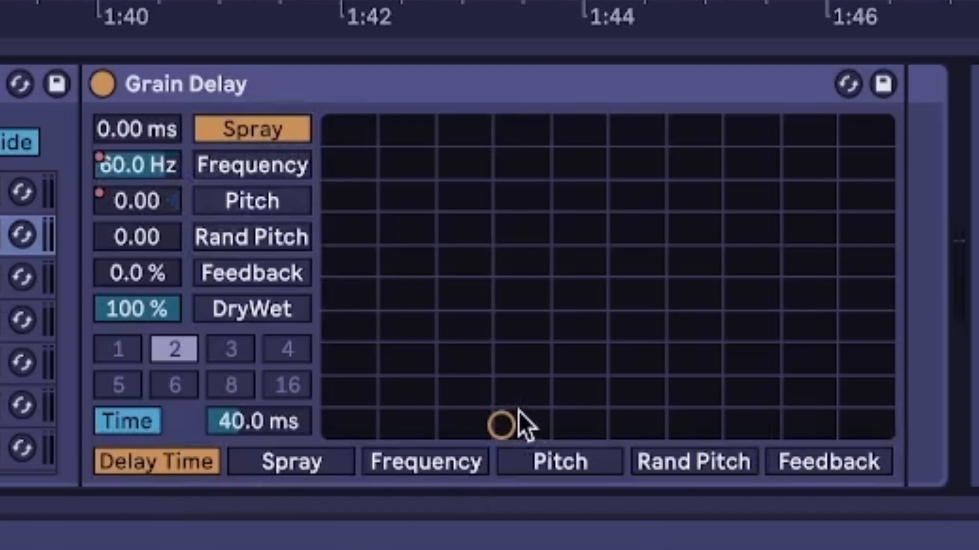
{"action": "mouse_move", "coordinate": [518, 410]}
{"action": "left_mouse_down"}
{"action": "mouse_move", "coordinate": [448, 354]}
{"action": "mouse_move", "coordinate": [459, 332]}
{"action": "mouse_move", "coordinate": [643, 277]}
{"action": "left_mouse_up"}
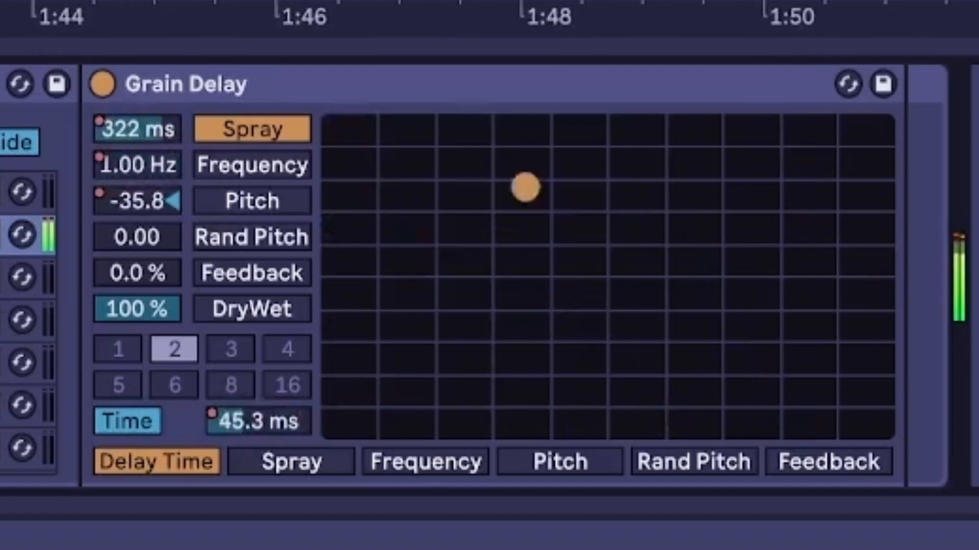
{"action": "key", "text": "space"}
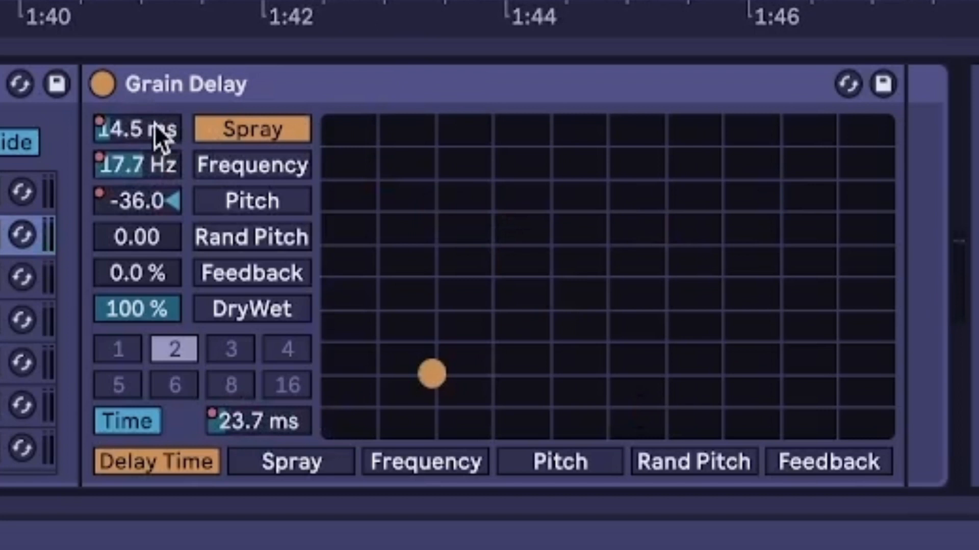
- Assign Rand Pitch vertically and Feedback horizontally on the Grain Delay's XY pad, and sweep both from minimum toward maximum
{"action": "left_click", "coordinate": [275, 239]}
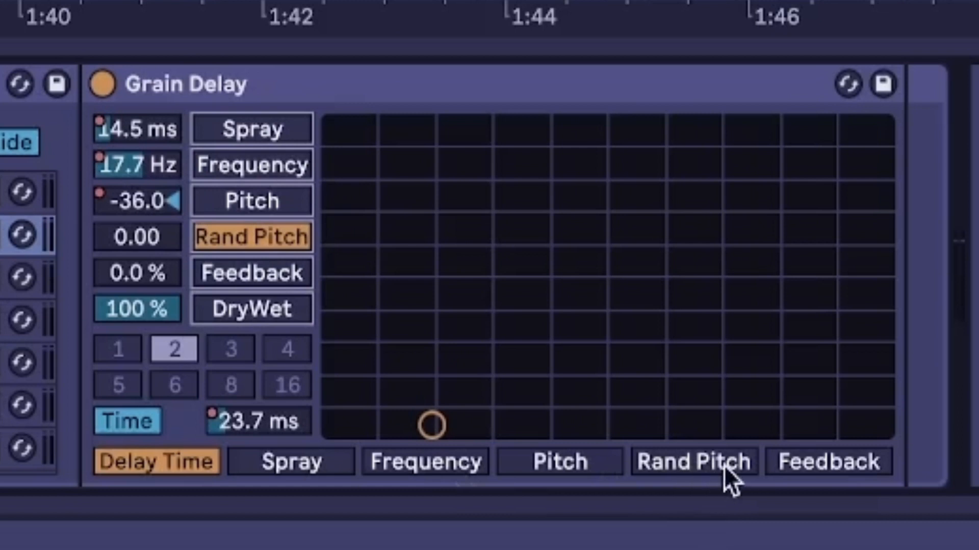
{"action": "left_click", "coordinate": [826, 464]}
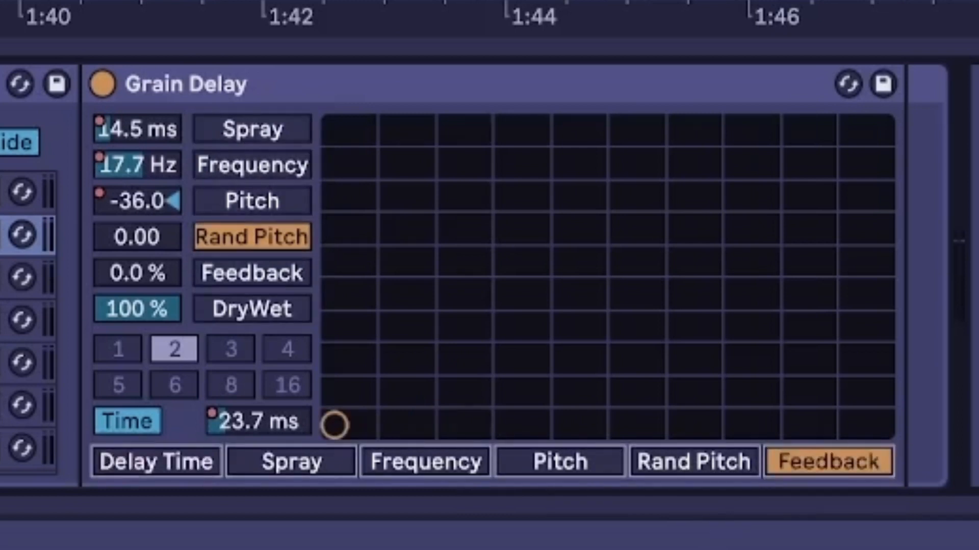
{"action": "left_click_drag", "start_coordinate": [339, 415], "coordinate": [877, 139]}
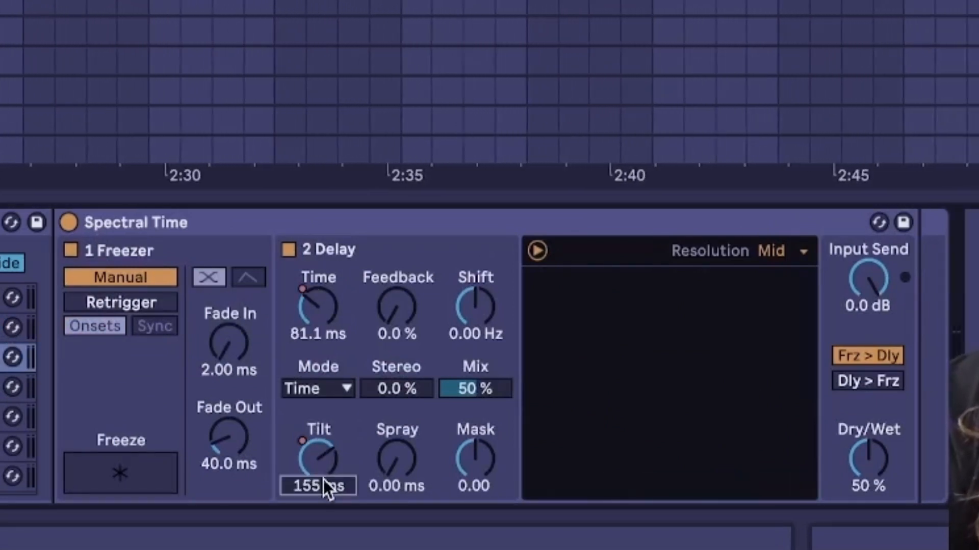
- Set Spectral Time's Dry/Wet and delay Mix to 100%, sweep Tilt to -46.6 ms, and set Stereo to 20%
{"action": "left_click_drag", "start_coordinate": [325, 479], "coordinate": [325, 459]}
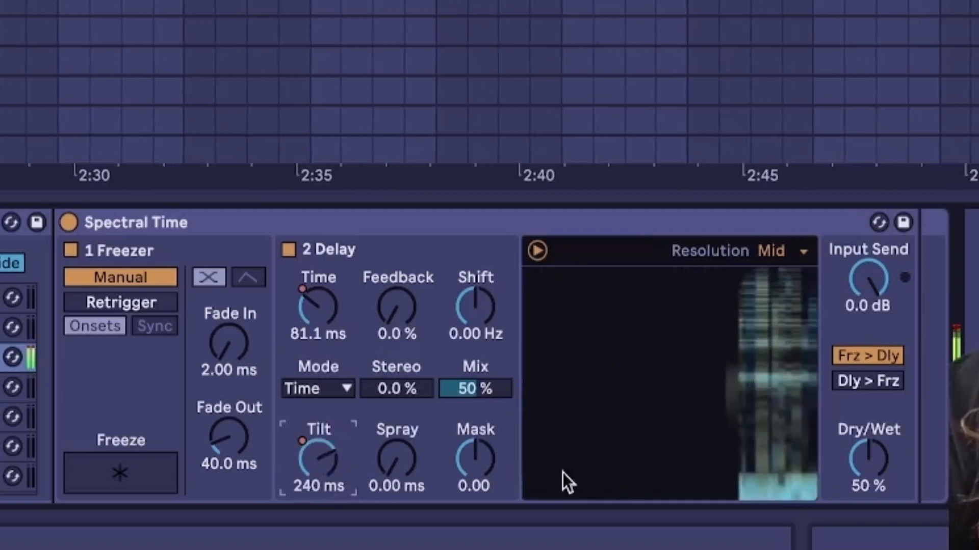
{"action": "left_click_drag", "start_coordinate": [869, 464], "coordinate": [870, 443]}
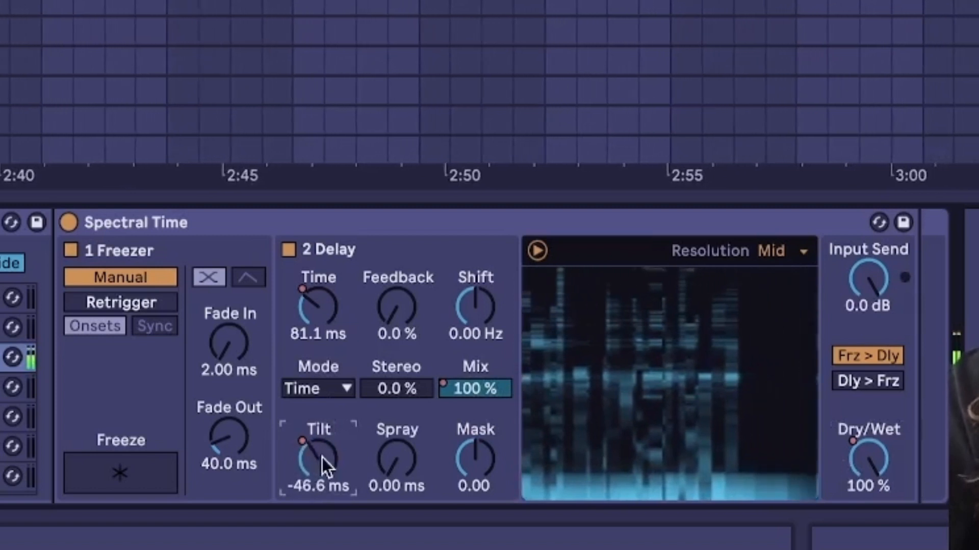
{"action": "left_click_drag", "start_coordinate": [410, 387], "coordinate": [411, 360]}
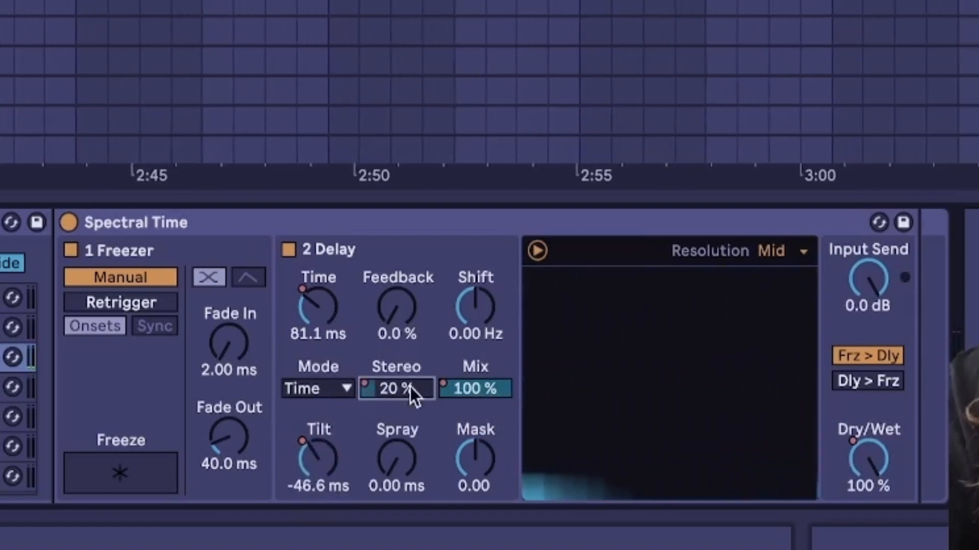
- Set Spectral Time's delay Tilt to 219 ms, Stereo to 6.2%, and Mask to -0.62
{"action": "left_click_drag", "start_coordinate": [314, 463], "coordinate": [314, 433]}
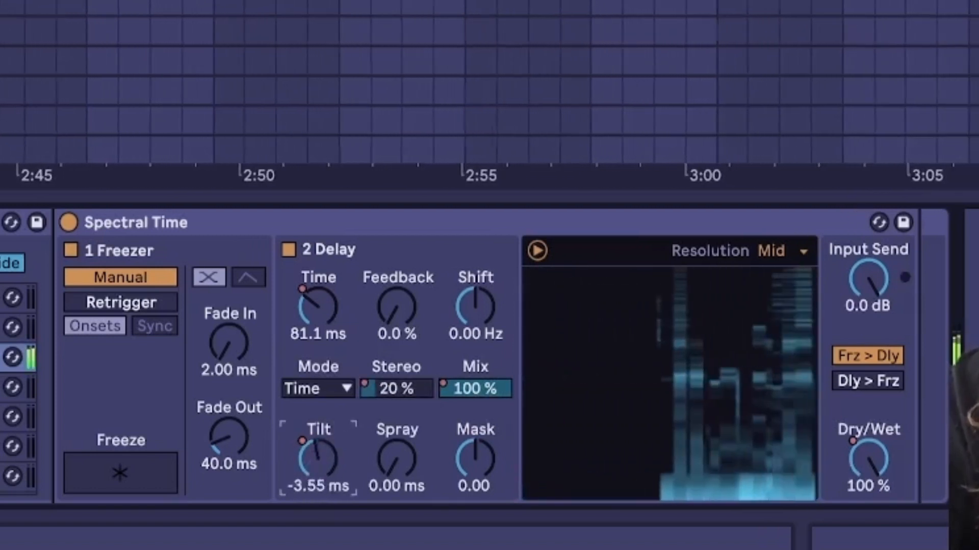
{"action": "left_click_drag", "start_coordinate": [397, 389], "coordinate": [396, 386]}
{"action": "mouse_move", "coordinate": [308, 468]}
{"action": "left_mouse_down"}
{"action": "mouse_move", "coordinate": [308, 398]}
{"action": "mouse_move", "coordinate": [306, 469]}
{"action": "left_mouse_up"}
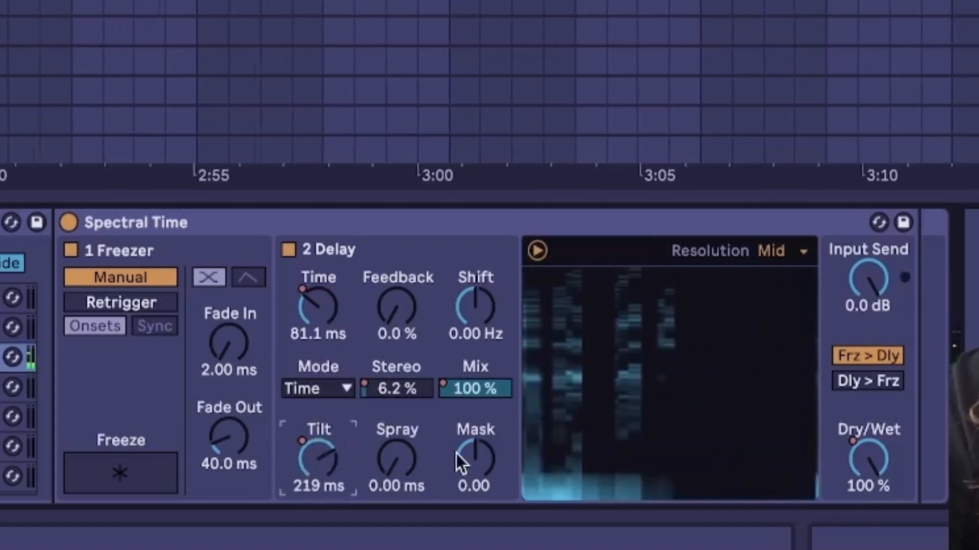
{"action": "left_click_drag", "start_coordinate": [466, 457], "coordinate": [466, 466]}
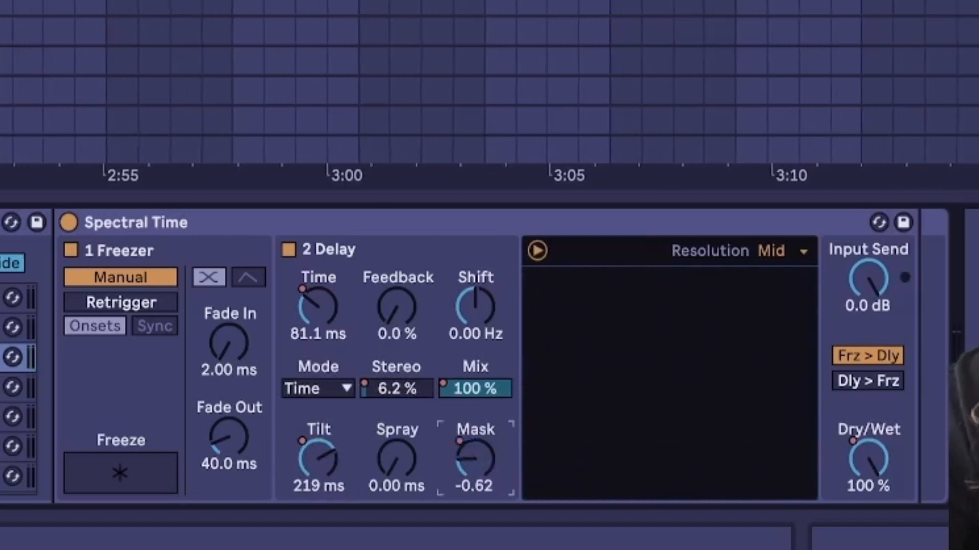
- Set Spectral Time's delay Tilt to 240 ms and Mask to -0.46, and switch the Resolution to Ultra
{"action": "left_click_drag", "start_coordinate": [327, 434], "coordinate": [347, 445]}
{"action": "mouse_move", "coordinate": [474, 457]}
{"action": "left_mouse_down"}
{"action": "mouse_move", "coordinate": [474, 448]}
{"action": "mouse_move", "coordinate": [474, 474]}
{"action": "mouse_move", "coordinate": [473, 453]}
{"action": "left_mouse_up"}
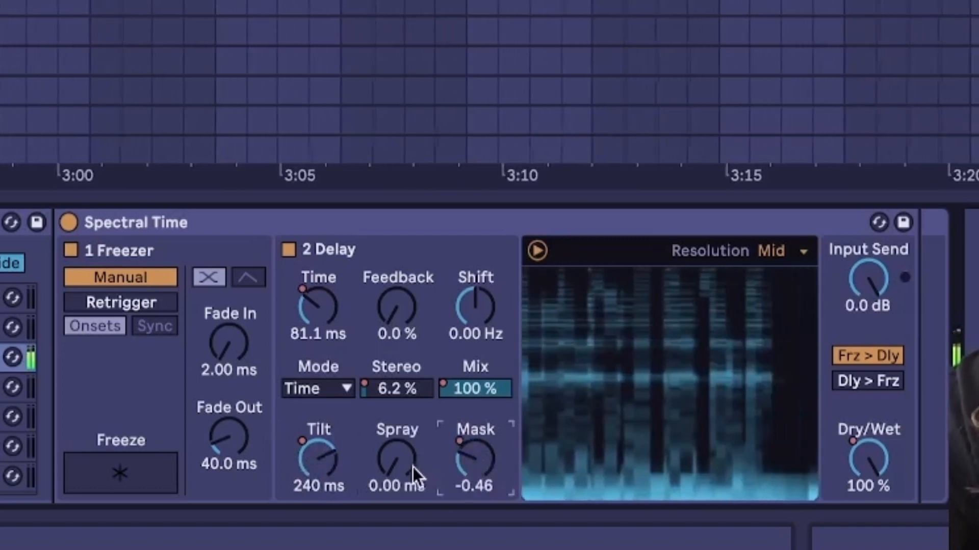
{"action": "mouse_move", "coordinate": [412, 467]}
{"action": "left_mouse_down"}
{"action": "mouse_move", "coordinate": [412, 420]}
{"action": "mouse_move", "coordinate": [412, 468]}
{"action": "left_mouse_up"}
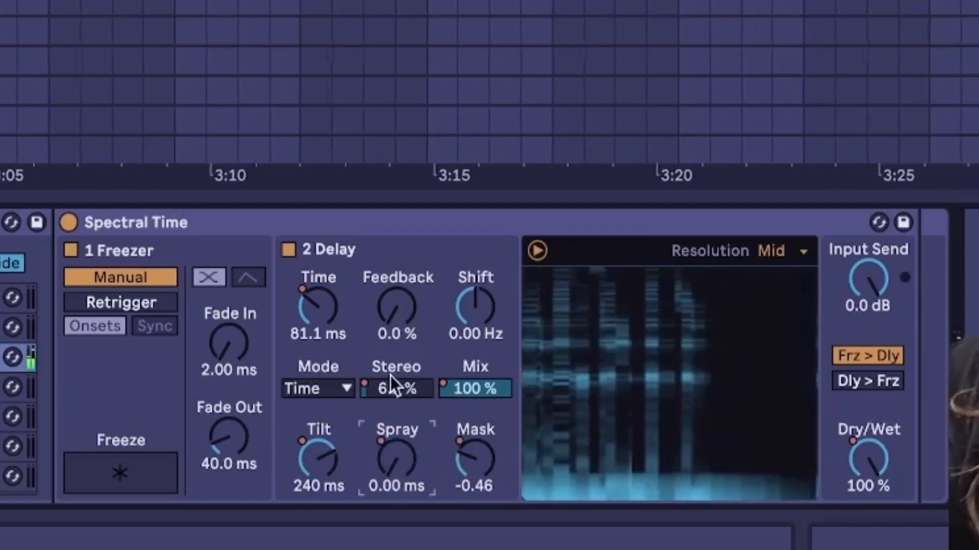
{"action": "left_click", "coordinate": [765, 252]}
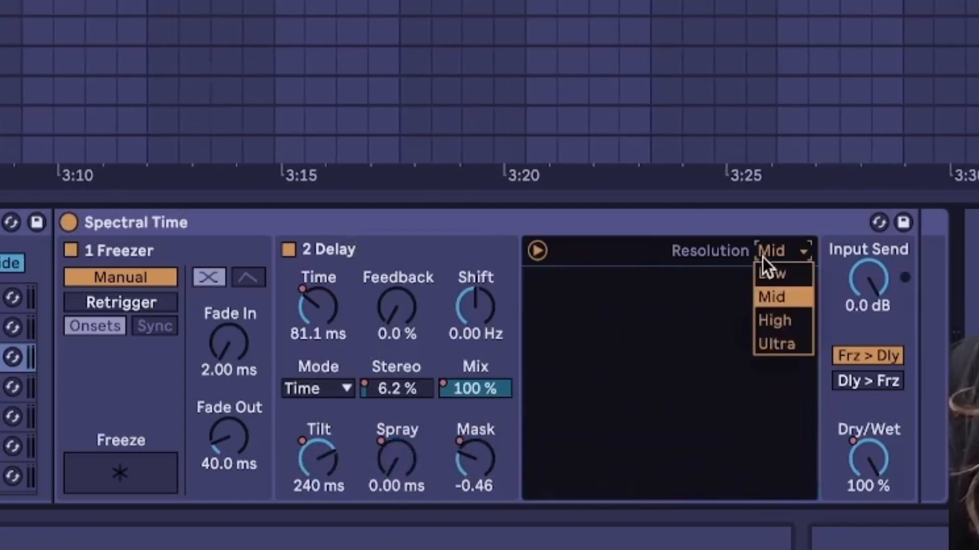
{"action": "left_click", "coordinate": [772, 345]}
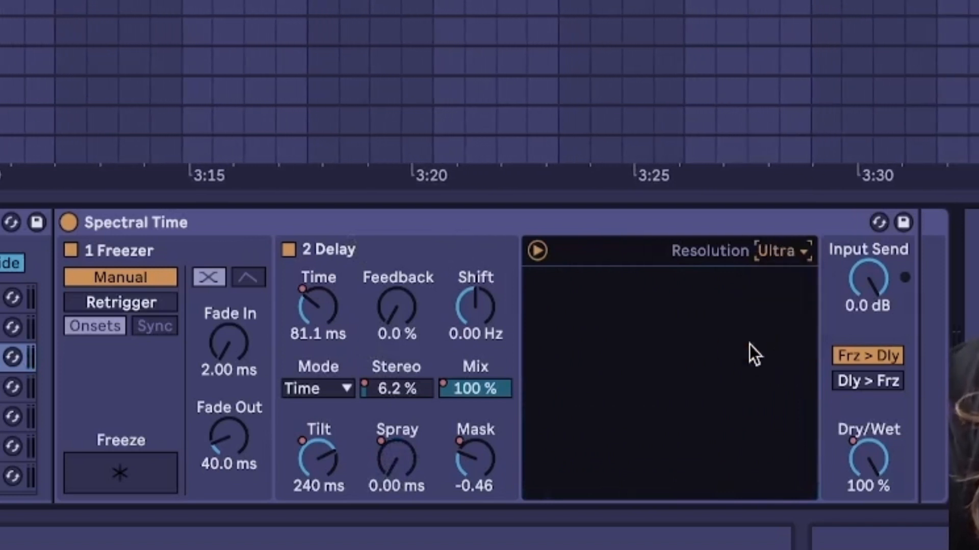
- Set Spectral Time's delay Time to 10.0 ms, Tilt to -87.3 ms, and Feedback to 48%
{"action": "left_click_drag", "start_coordinate": [341, 469], "coordinate": [319, 458]}
{"action": "left_click_drag", "start_coordinate": [318, 307], "coordinate": [318, 347]}
{"action": "left_click_drag", "start_coordinate": [319, 445], "coordinate": [337, 479]}
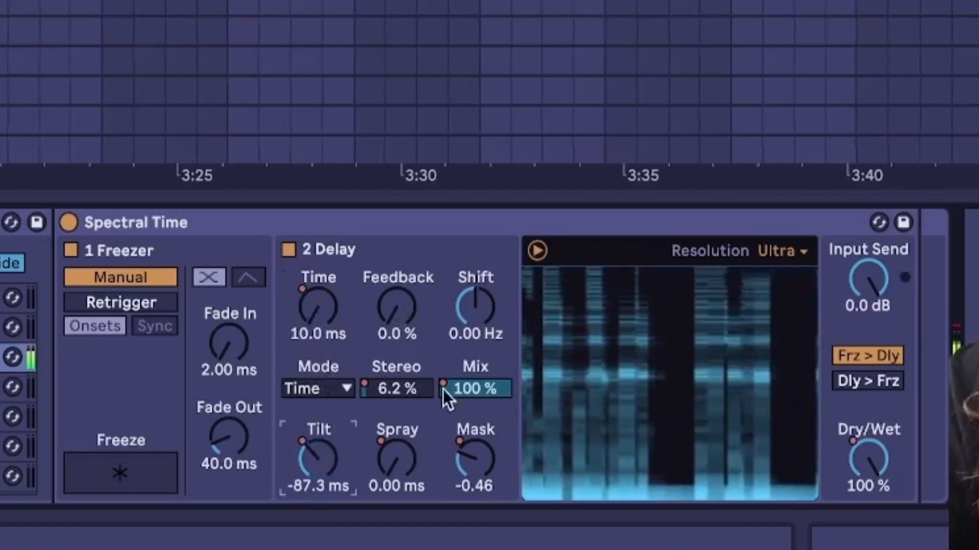
{"action": "left_click_drag", "start_coordinate": [397, 305], "coordinate": [397, 283]}
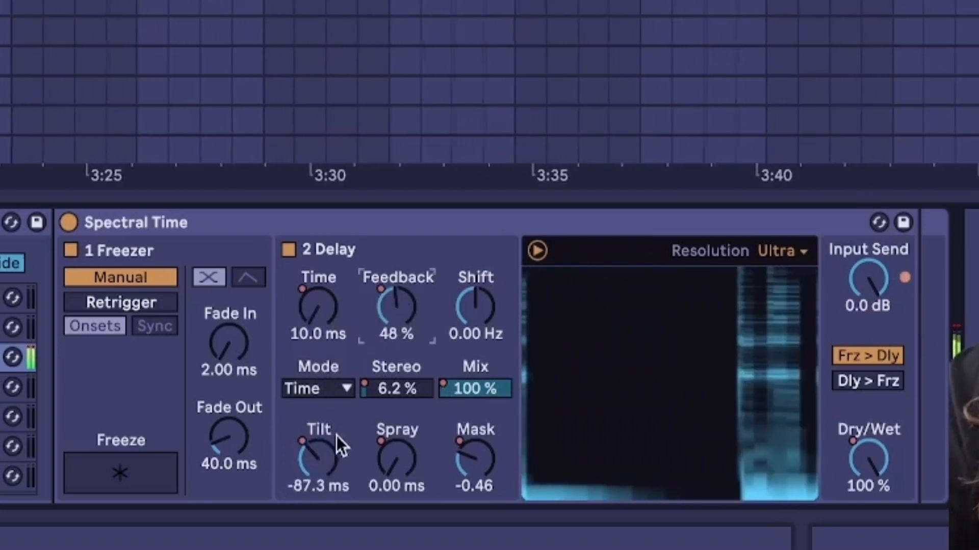
- Sweep Spectral Time's delay Time and Tilt, ending at 48.1 ms and 240 ms, and set Feedback to 55%
{"action": "left_click_drag", "start_coordinate": [339, 448], "coordinate": [323, 463]}
{"action": "left_click_drag", "start_coordinate": [327, 275], "coordinate": [328, 252]}
{"action": "mouse_move", "coordinate": [321, 458]}
{"action": "left_mouse_down"}
{"action": "mouse_move", "coordinate": [321, 490]}
{"action": "mouse_move", "coordinate": [318, 439]}
{"action": "mouse_move", "coordinate": [318, 466]}
{"action": "left_mouse_up"}
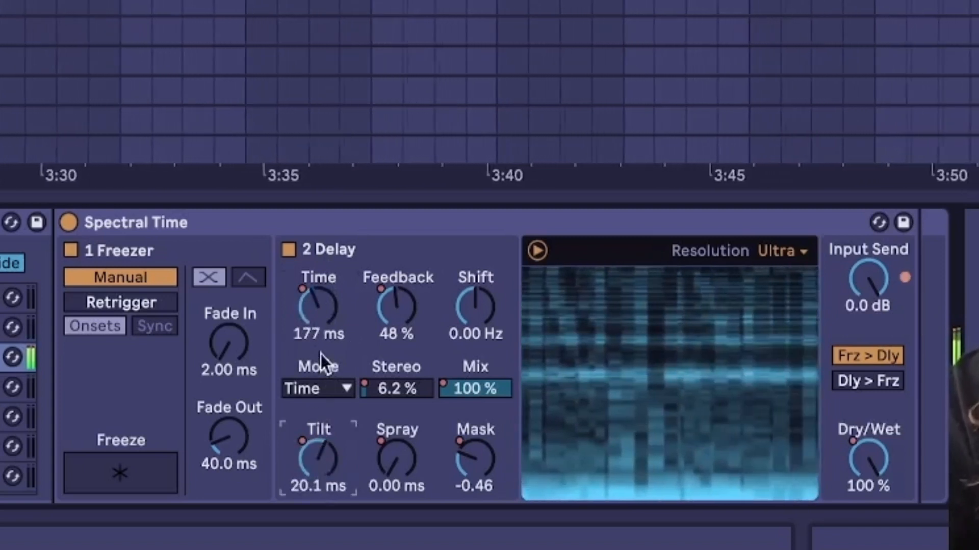
{"action": "left_click_drag", "start_coordinate": [318, 306], "coordinate": [318, 324]}
{"action": "mouse_move", "coordinate": [321, 456]}
{"action": "left_mouse_down"}
{"action": "mouse_move", "coordinate": [321, 465]}
{"action": "mouse_move", "coordinate": [321, 446]}
{"action": "left_mouse_up"}
{"action": "left_click_drag", "start_coordinate": [380, 325], "coordinate": [381, 314]}
{"action": "left_click_drag", "start_coordinate": [321, 319], "coordinate": [328, 311]}
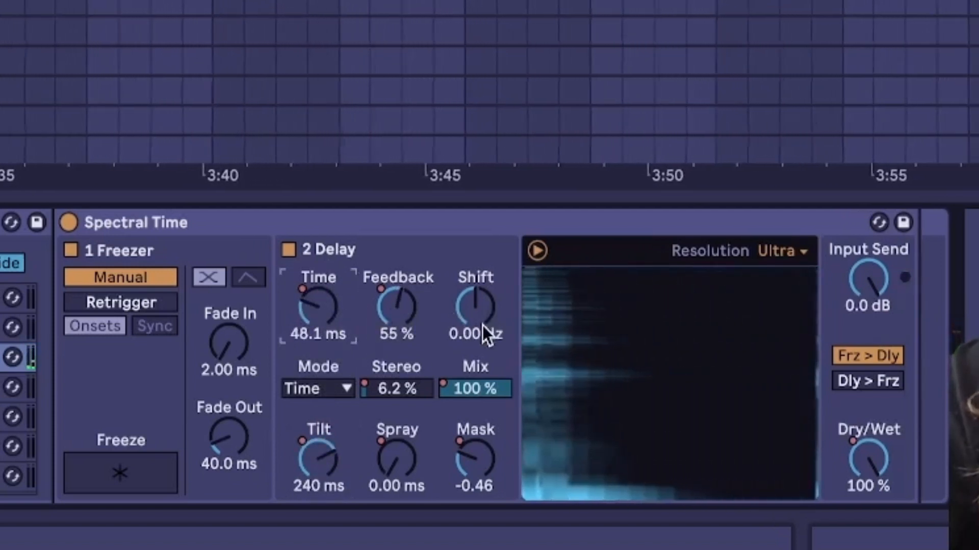
- Sweep the delay Shift up to 400 Hz and down to -400 Hz, and set Time to 26.8 ms and Tilt to 96.0 ms
{"action": "left_click", "coordinate": [484, 320]}
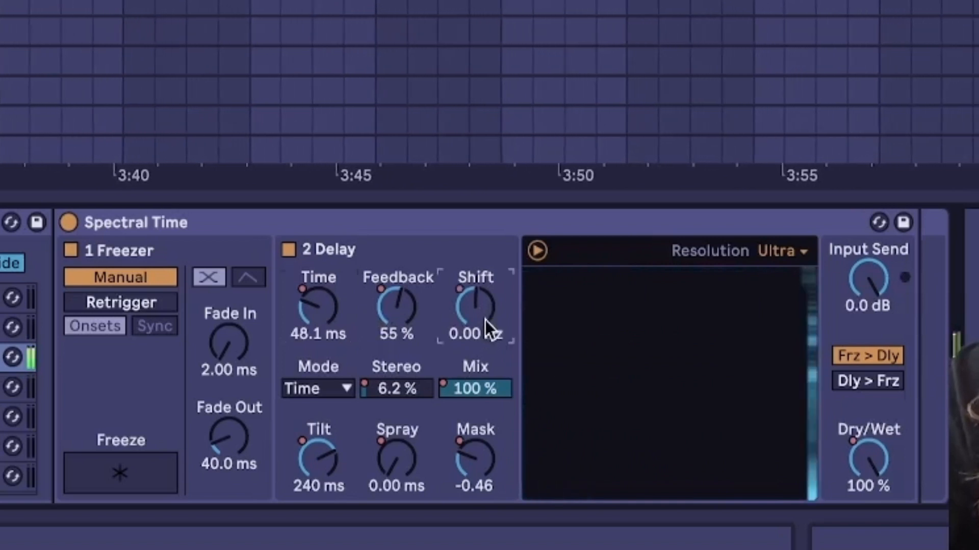
{"action": "left_click_drag", "start_coordinate": [487, 334], "coordinate": [488, 270]}
{"action": "mouse_move", "coordinate": [317, 306]}
{"action": "left_mouse_down"}
{"action": "mouse_move", "coordinate": [317, 280]}
{"action": "mouse_move", "coordinate": [317, 296]}
{"action": "left_mouse_up"}
{"action": "left_click_drag", "start_coordinate": [345, 485], "coordinate": [346, 458]}
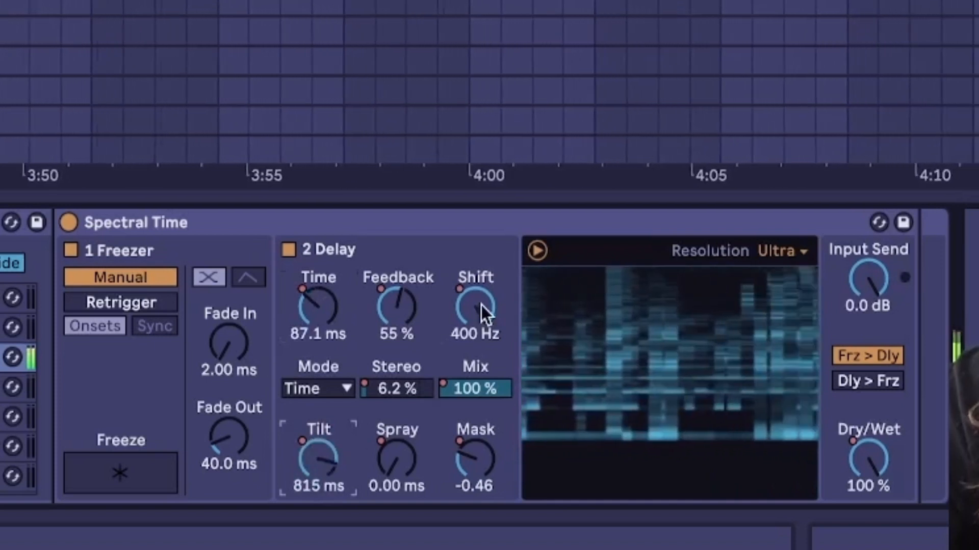
{"action": "left_click_drag", "start_coordinate": [481, 305], "coordinate": [479, 307]}
{"action": "mouse_move", "coordinate": [327, 450]}
{"action": "left_mouse_down"}
{"action": "mouse_move", "coordinate": [327, 490]}
{"action": "mouse_move", "coordinate": [327, 456]}
{"action": "mouse_move", "coordinate": [328, 489]}
{"action": "mouse_move", "coordinate": [313, 438]}
{"action": "left_mouse_up"}
{"action": "left_click", "coordinate": [336, 308]}
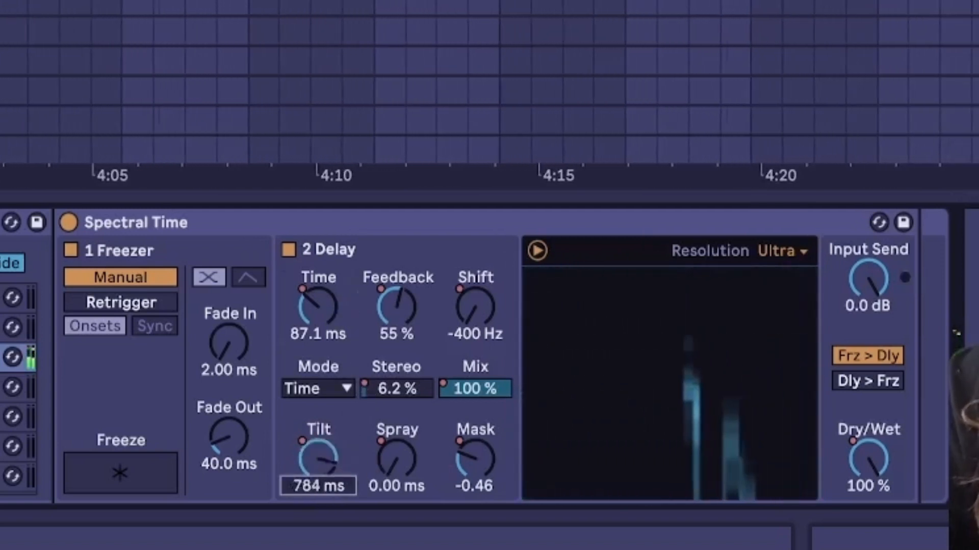
{"action": "left_click_drag", "start_coordinate": [317, 306], "coordinate": [312, 331]}
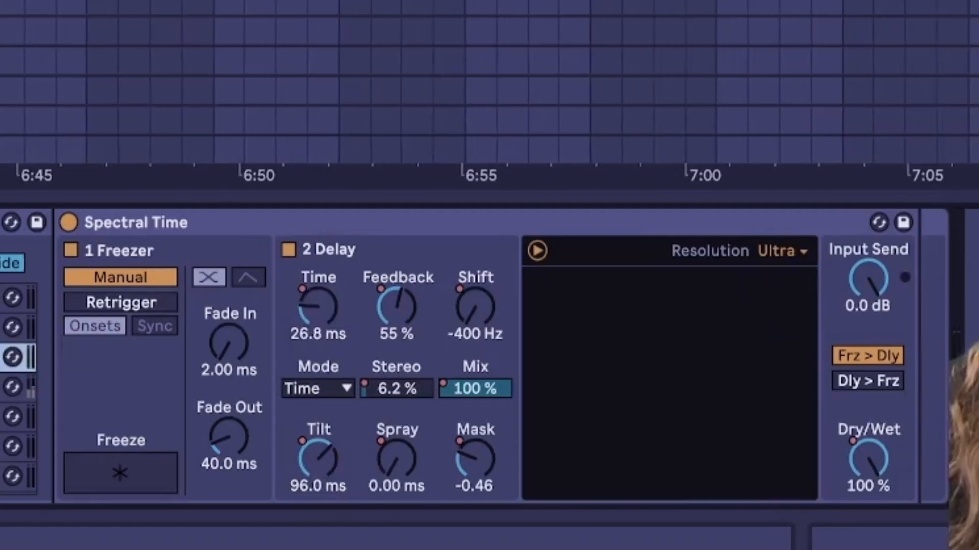
- Switch Spectral Time's Freezer to Retrigger with Sync and set the Interval to 316 ms
{"action": "left_click", "coordinate": [132, 301]}
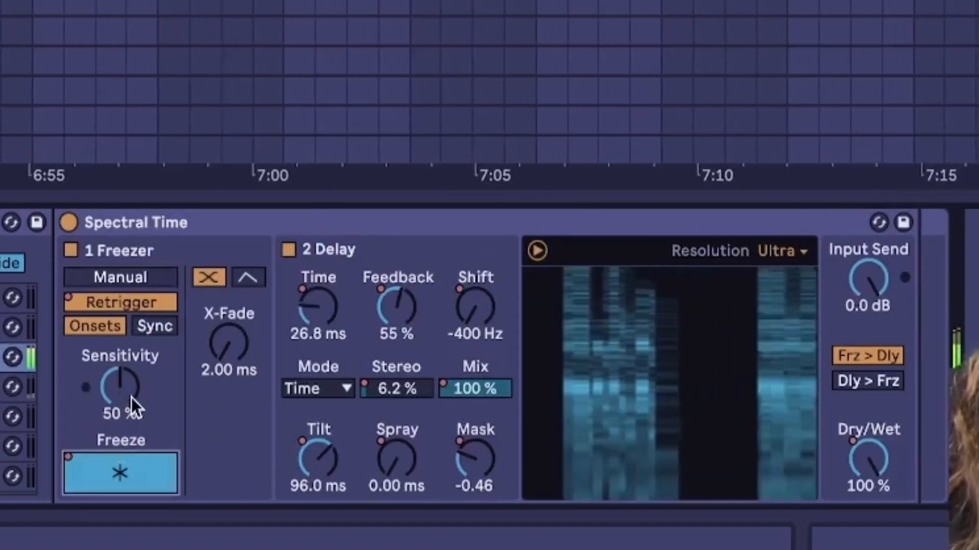
{"action": "left_click", "coordinate": [155, 326]}
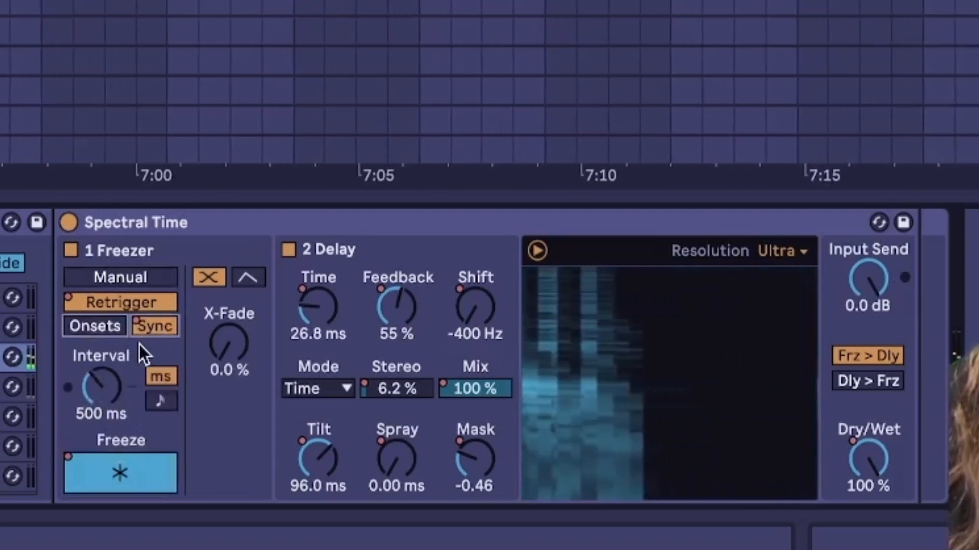
{"action": "mouse_move", "coordinate": [99, 386]}
{"action": "left_mouse_down"}
{"action": "mouse_move", "coordinate": [99, 372]}
{"action": "mouse_move", "coordinate": [99, 410]}
{"action": "mouse_move", "coordinate": [99, 347]}
{"action": "mouse_move", "coordinate": [100, 382]}
{"action": "left_mouse_up"}
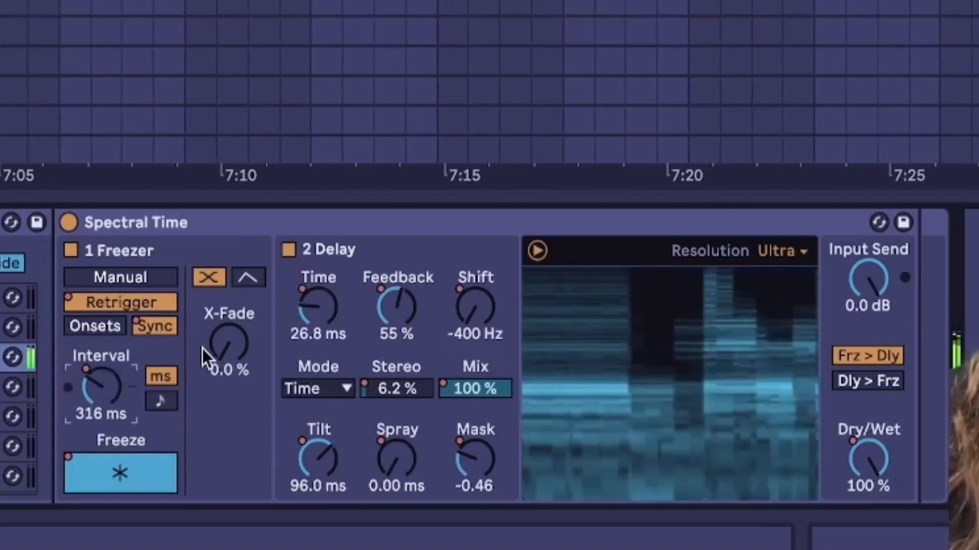
- Set the Freezer's X-Fade to 48%, change the fade type to envelope, set Fade In to 36.3 ms, and adjust Fade Out
{"action": "left_click_drag", "start_coordinate": [224, 346], "coordinate": [224, 321]}
{"action": "left_click", "coordinate": [239, 276]}
{"action": "left_click", "coordinate": [209, 279]}
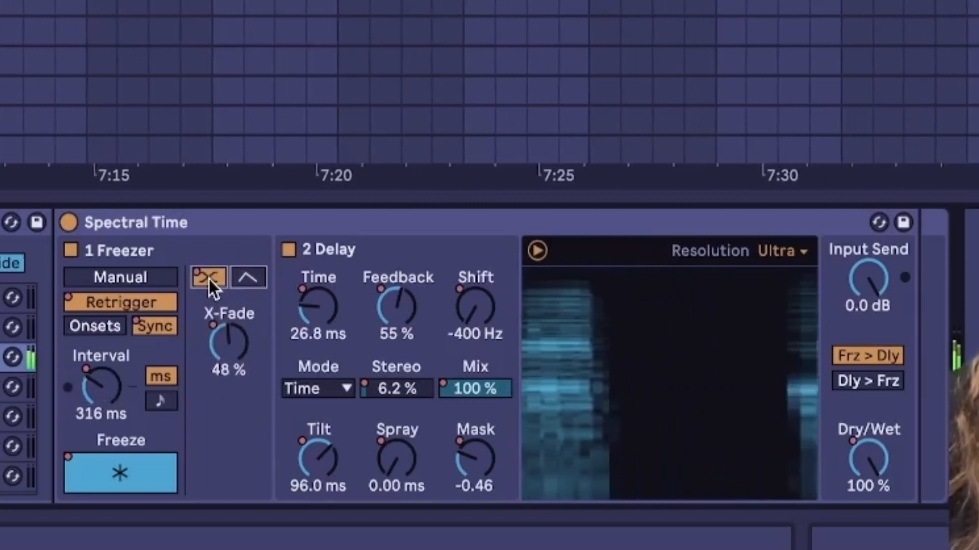
{"action": "left_click", "coordinate": [245, 275]}
{"action": "left_click_drag", "start_coordinate": [219, 347], "coordinate": [219, 349]}
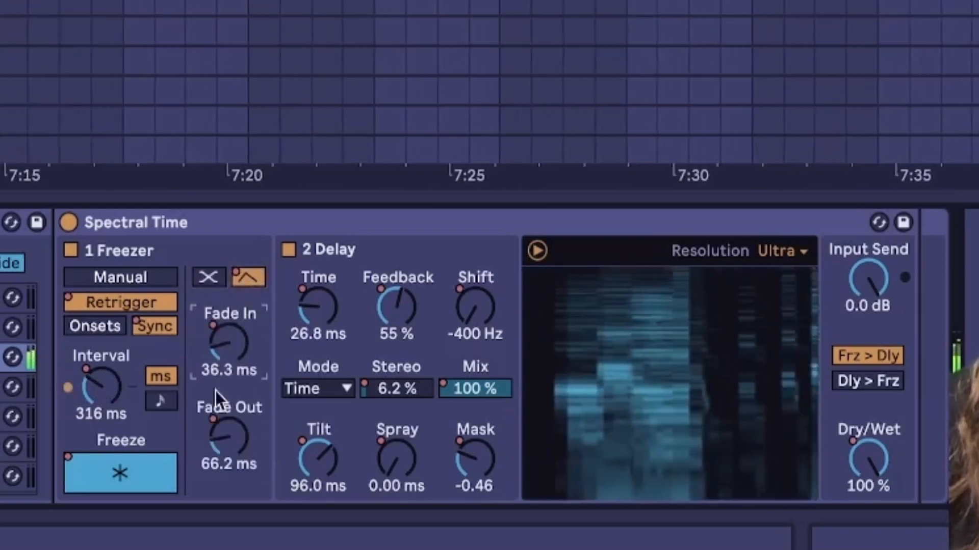
{"action": "mouse_move", "coordinate": [219, 433]}
{"action": "left_mouse_down"}
{"action": "mouse_move", "coordinate": [219, 326]}
{"action": "mouse_move", "coordinate": [212, 448]}
{"action": "left_mouse_up"}
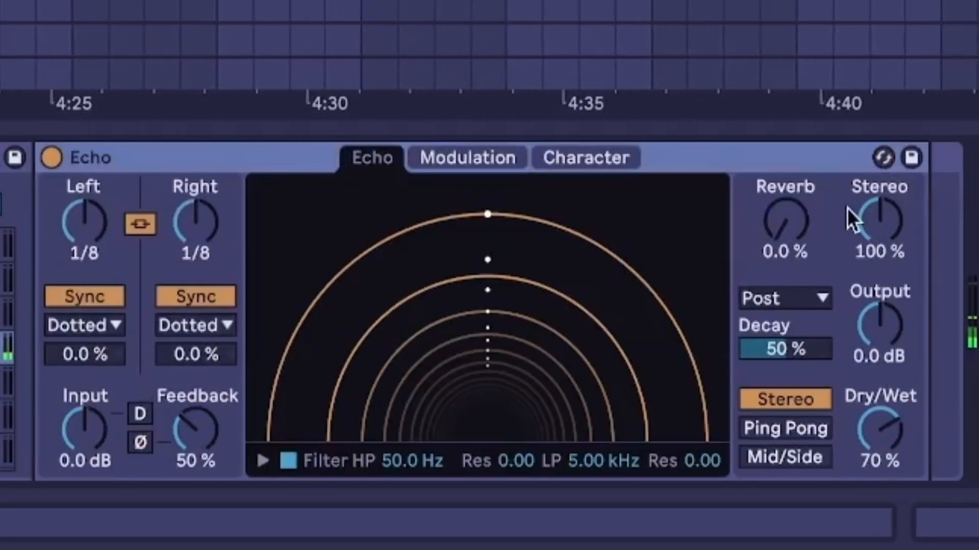
- Show Echo's Character settings, set both delays to unsynced 109 ms, Reverb to 100%, Decay to 26%, Feedback to 96%, and Dry/Wet to 100%
{"action": "left_click", "coordinate": [604, 163]}
{"action": "left_click_drag", "start_coordinate": [765, 250], "coordinate": [766, 203]}
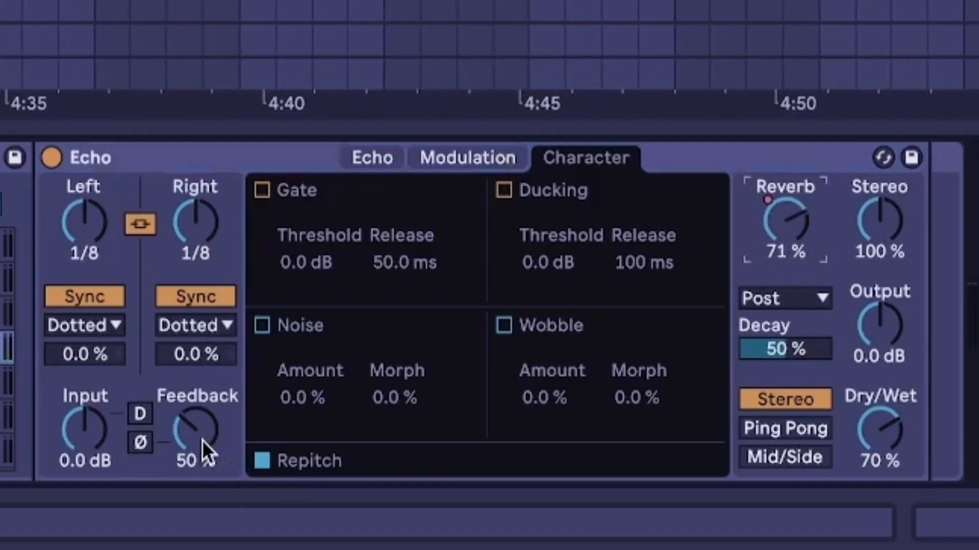
{"action": "left_click_drag", "start_coordinate": [204, 436], "coordinate": [203, 412]}
{"action": "left_click_drag", "start_coordinate": [204, 432], "coordinate": [203, 436]}
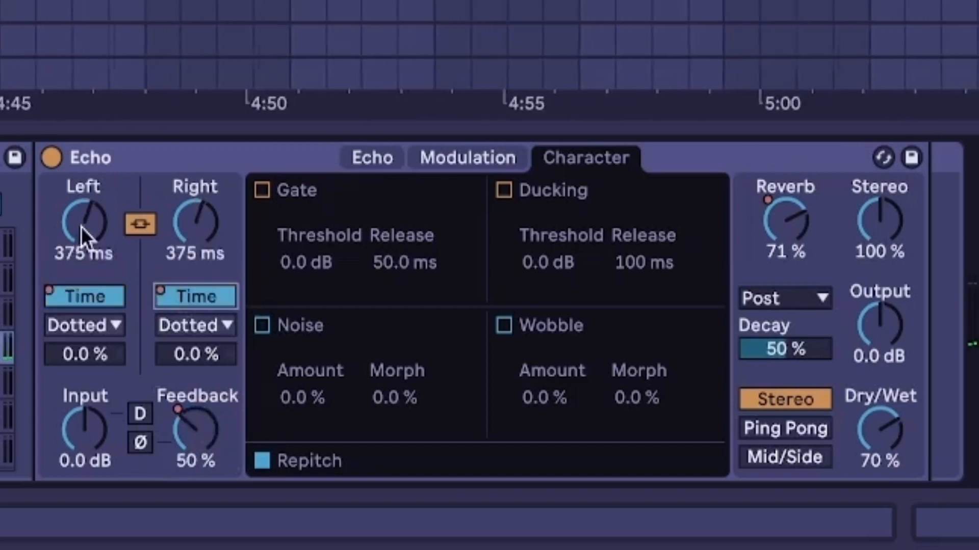
{"action": "left_click_drag", "start_coordinate": [83, 227], "coordinate": [84, 265]}
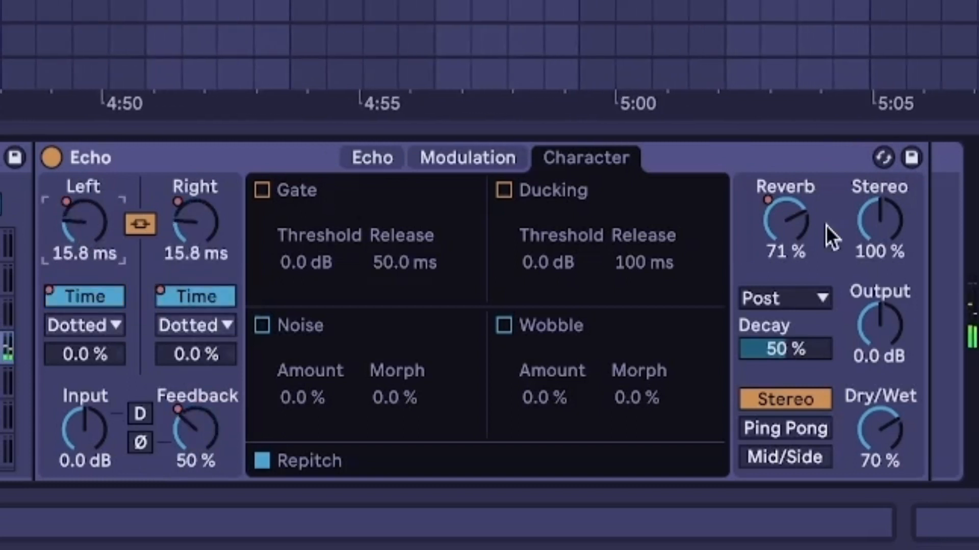
{"action": "left_click_drag", "start_coordinate": [785, 220], "coordinate": [785, 204]}
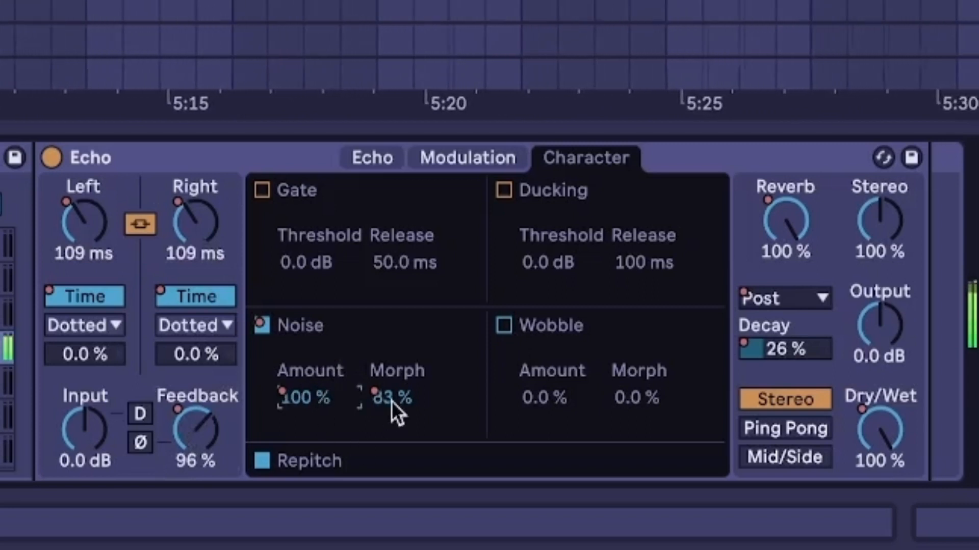
- Turn off Echo's Noise, enable Wobble at 100% Amount and 94% Morph, and enable Ducking with -11 dB Threshold and 88.2 ms Release
{"action": "left_click", "coordinate": [262, 324]}
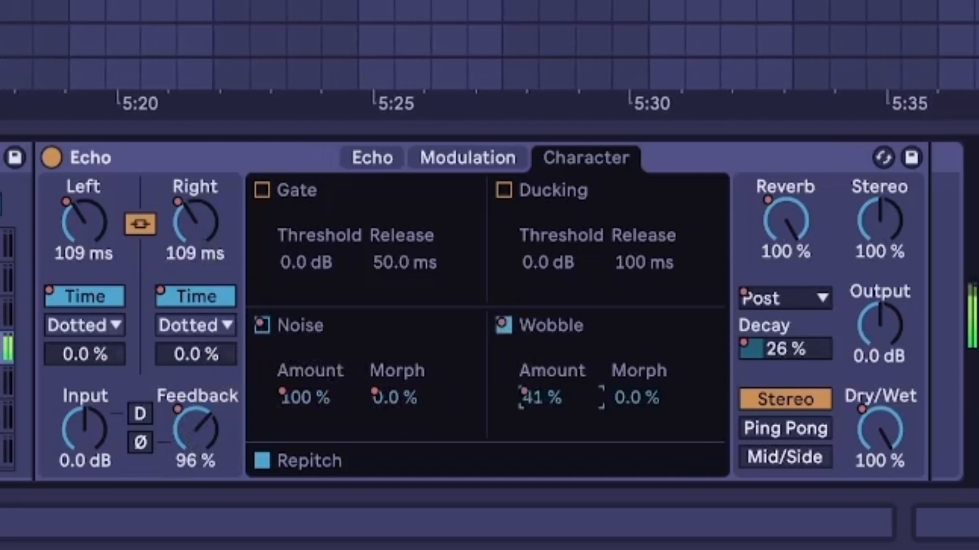
{"action": "left_click_drag", "start_coordinate": [655, 395], "coordinate": [654, 383]}
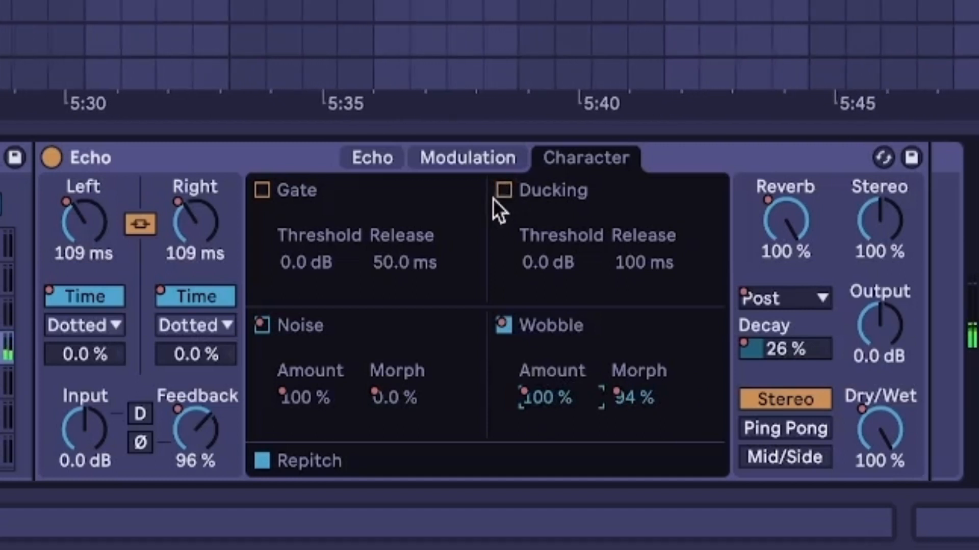
{"action": "left_click", "coordinate": [505, 191]}
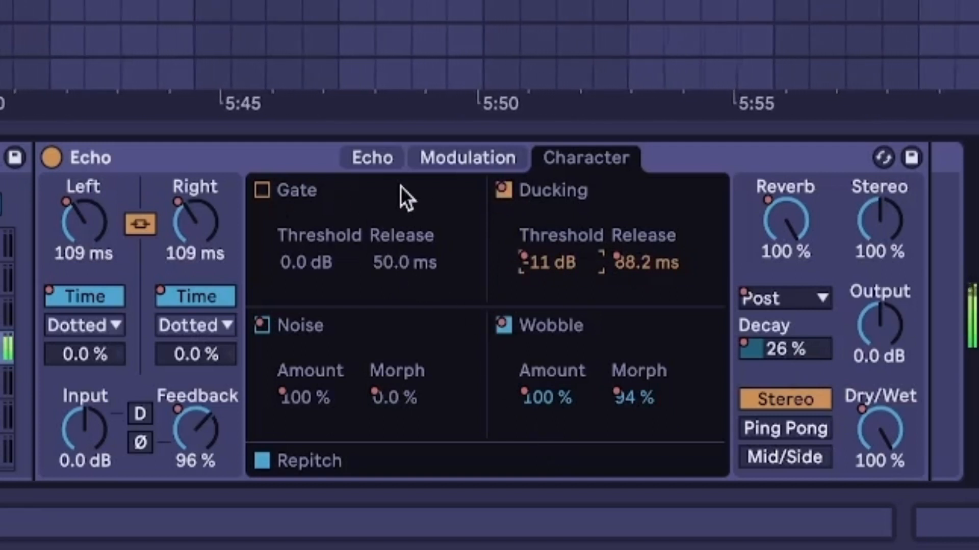
- Set Echo's linked delay times to 132 ms, change the channel mode to Ping Pong, and set Feedback to 85%
{"action": "left_click_drag", "start_coordinate": [206, 431], "coordinate": [198, 372]}
{"action": "mouse_move", "coordinate": [195, 222]}
{"action": "left_mouse_down"}
{"action": "mouse_move", "coordinate": [195, 204]}
{"action": "mouse_move", "coordinate": [195, 260]}
{"action": "mouse_move", "coordinate": [195, 239]}
{"action": "left_mouse_up"}
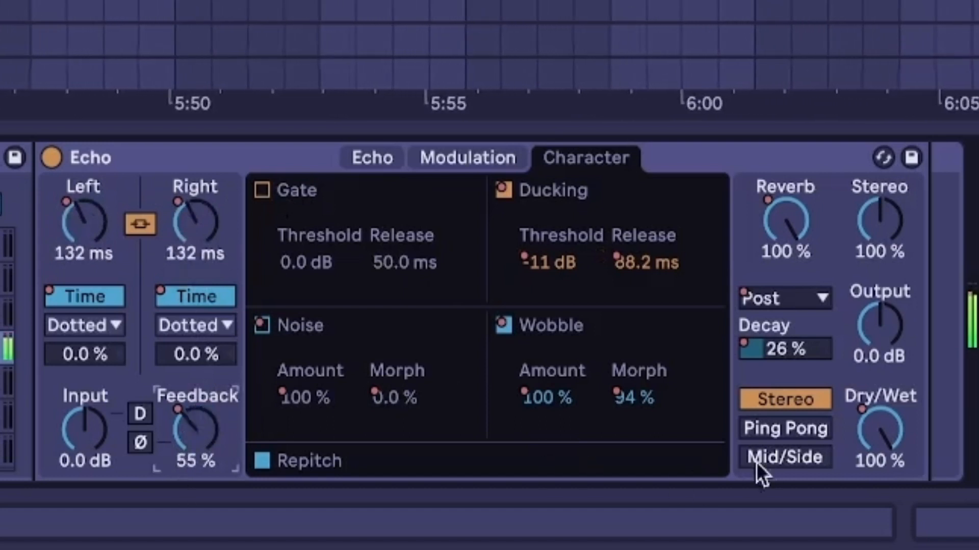
{"action": "left_click", "coordinate": [781, 429]}
{"action": "left_click_drag", "start_coordinate": [199, 426], "coordinate": [198, 402]}
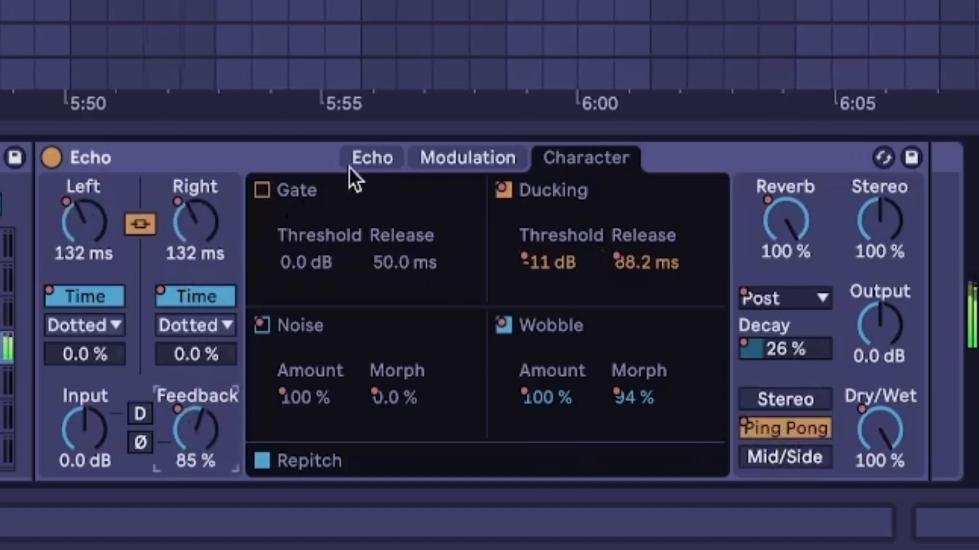
- Set Echo's modulation to unsynced 6.95 Hz with x4 scaling, 58% delay modulation, 82% filter modulation, and 52% envelope mix
{"action": "left_click", "coordinate": [436, 158]}
{"action": "left_click", "coordinate": [320, 385]}
{"action": "left_click_drag", "start_coordinate": [380, 416], "coordinate": [380, 390]}
{"action": "left_click_drag", "start_coordinate": [599, 415], "coordinate": [599, 382]}
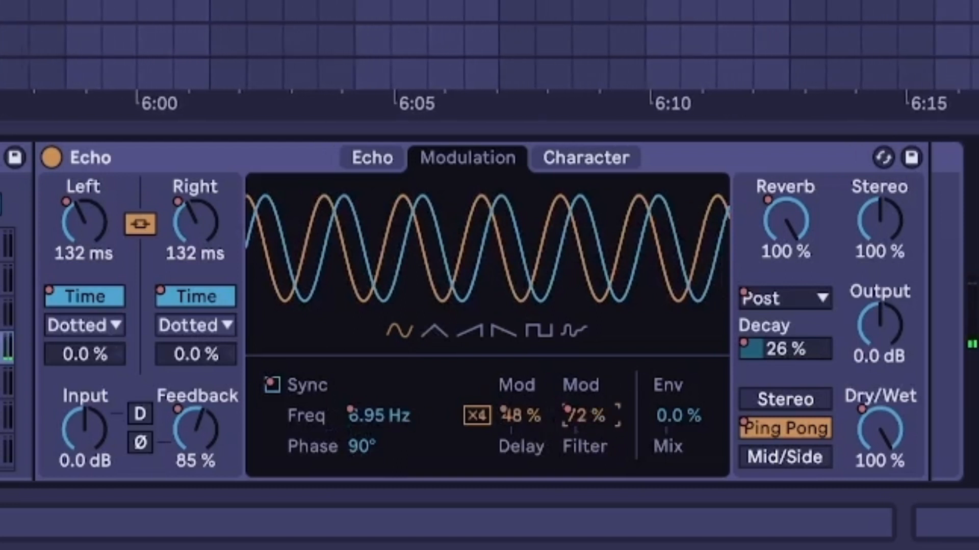
{"action": "left_click_drag", "start_coordinate": [551, 427], "coordinate": [550, 417]}
{"action": "left_click", "coordinate": [579, 420]}
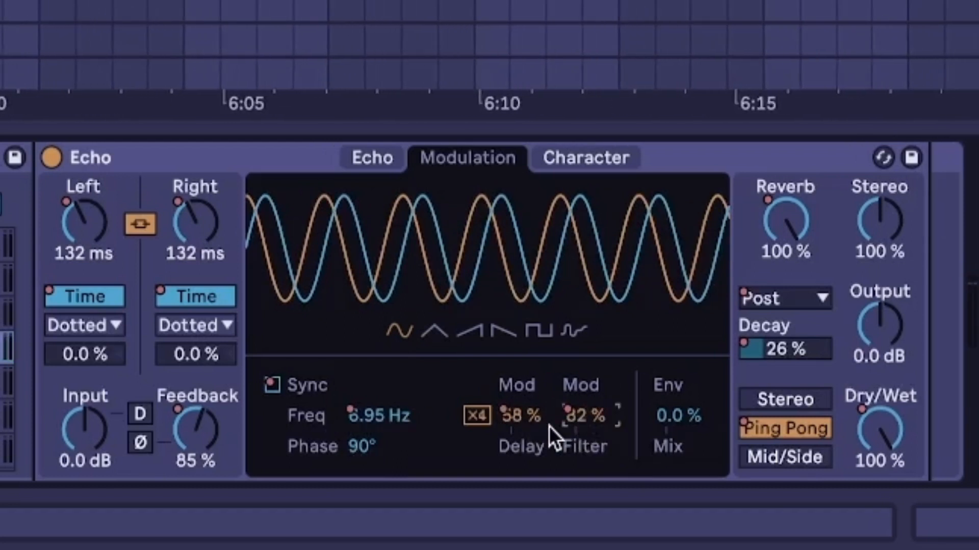
{"action": "left_click_drag", "start_coordinate": [681, 415], "coordinate": [680, 386]}
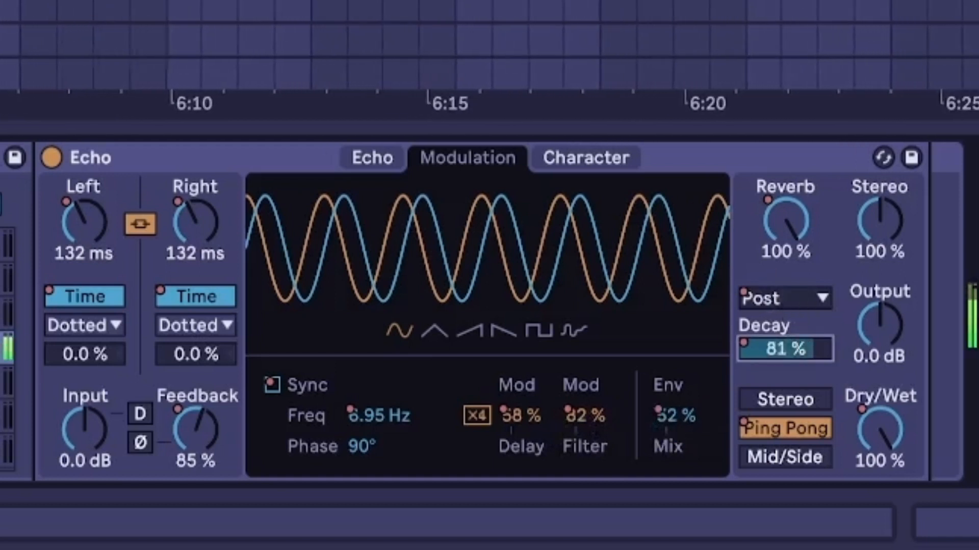
- Set Echo's reverb Decay to 75% and sweep both linked delay times up to 702 ms
{"action": "left_click_drag", "start_coordinate": [790, 343], "coordinate": [790, 378]}
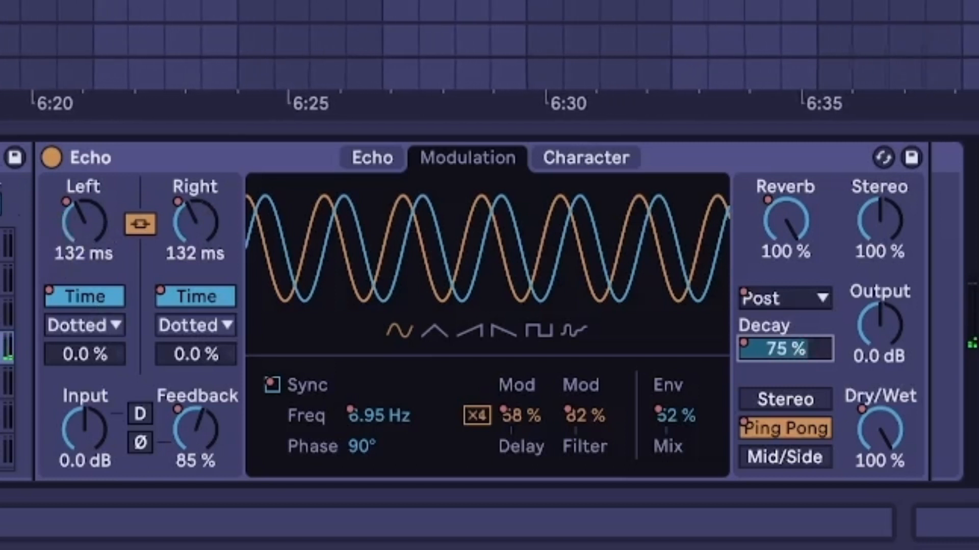
{"action": "mouse_move", "coordinate": [66, 214]}
{"action": "left_mouse_down"}
{"action": "mouse_move", "coordinate": [67, 265]}
{"action": "mouse_move", "coordinate": [66, 178]}
{"action": "mouse_move", "coordinate": [66, 212]}
{"action": "mouse_move", "coordinate": [84, 235]}
{"action": "mouse_move", "coordinate": [84, 187]}
{"action": "mouse_move", "coordinate": [84, 265]}
{"action": "mouse_move", "coordinate": [85, 218]}
{"action": "left_mouse_up"}
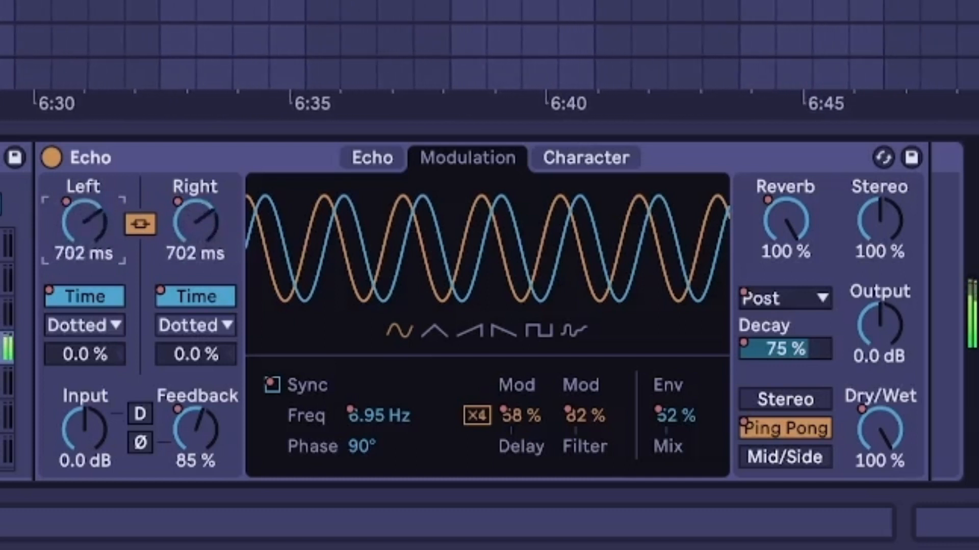
{"action": "mouse_move", "coordinate": [84, 214]}
{"action": "left_mouse_down"}
{"action": "mouse_move", "coordinate": [84, 257]}
{"action": "mouse_move", "coordinate": [84, 202]}
{"action": "left_mouse_up"}
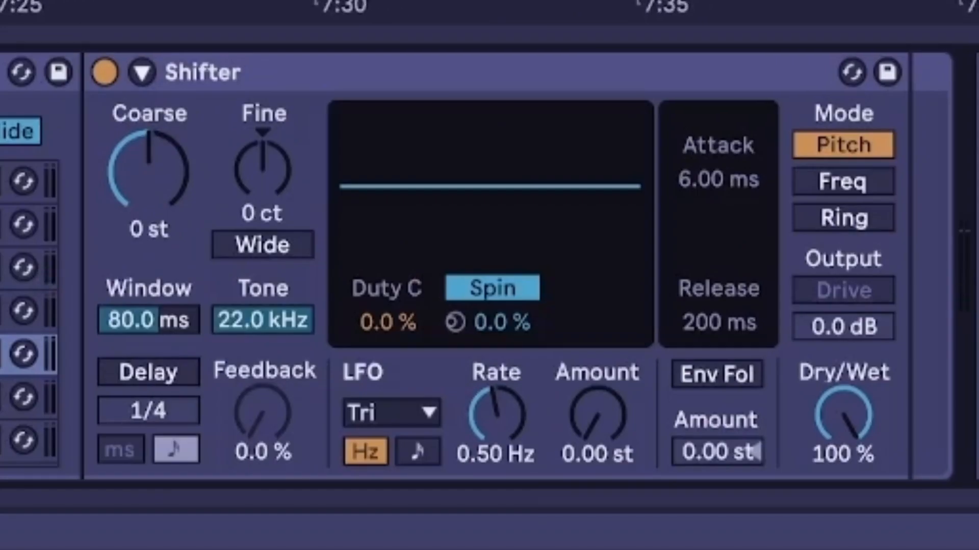
- Select the Shifter device, set its Window to 56.6 ms, and set the Coarse pitch to 12 st
{"action": "left_click", "coordinate": [449, 343]}
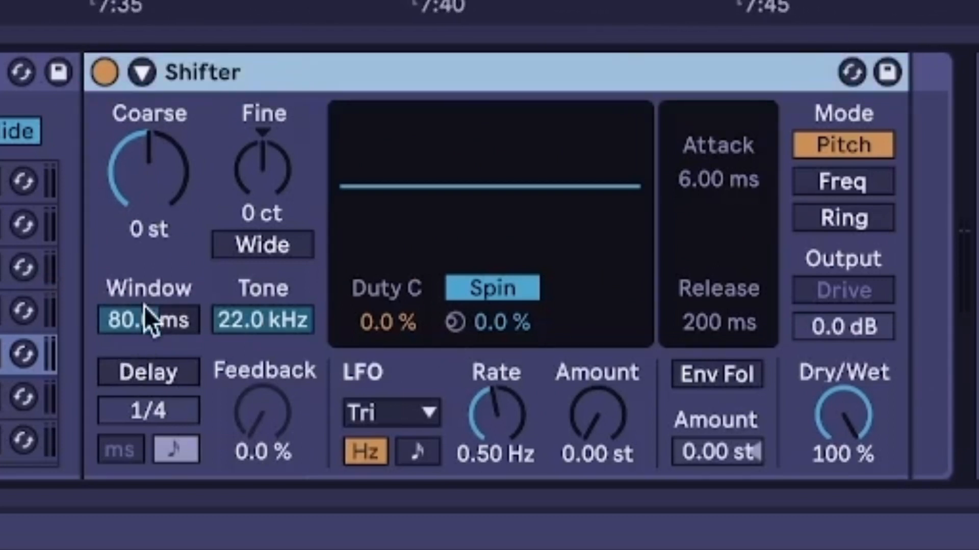
{"action": "mouse_move", "coordinate": [152, 320]}
{"action": "left_mouse_down"}
{"action": "mouse_move", "coordinate": [151, 357]}
{"action": "mouse_move", "coordinate": [151, 286]}
{"action": "mouse_move", "coordinate": [151, 362]}
{"action": "mouse_move", "coordinate": [152, 288]}
{"action": "mouse_move", "coordinate": [152, 330]}
{"action": "mouse_move", "coordinate": [151, 316]}
{"action": "left_mouse_up"}
{"action": "left_click_drag", "start_coordinate": [154, 244], "coordinate": [154, 207]}
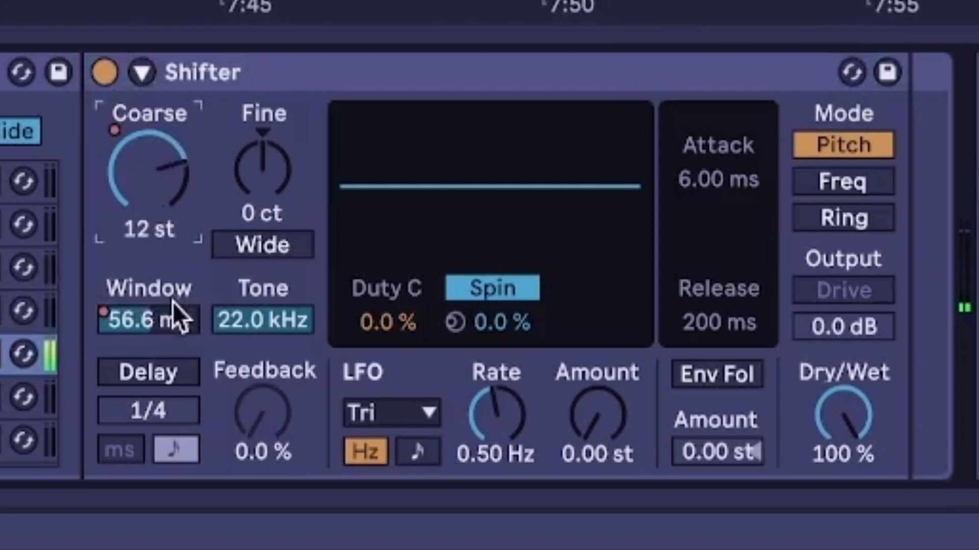
- Set Shifter's Window to 26.8 ms and enable its delay with 78% feedback and an unsynced time of 81.1 ms
{"action": "mouse_move", "coordinate": [173, 314]}
{"action": "left_mouse_down"}
{"action": "mouse_move", "coordinate": [173, 344]}
{"action": "mouse_move", "coordinate": [173, 301]}
{"action": "mouse_move", "coordinate": [174, 343]}
{"action": "mouse_move", "coordinate": [170, 321]}
{"action": "left_mouse_up"}
{"action": "left_click", "coordinate": [153, 373]}
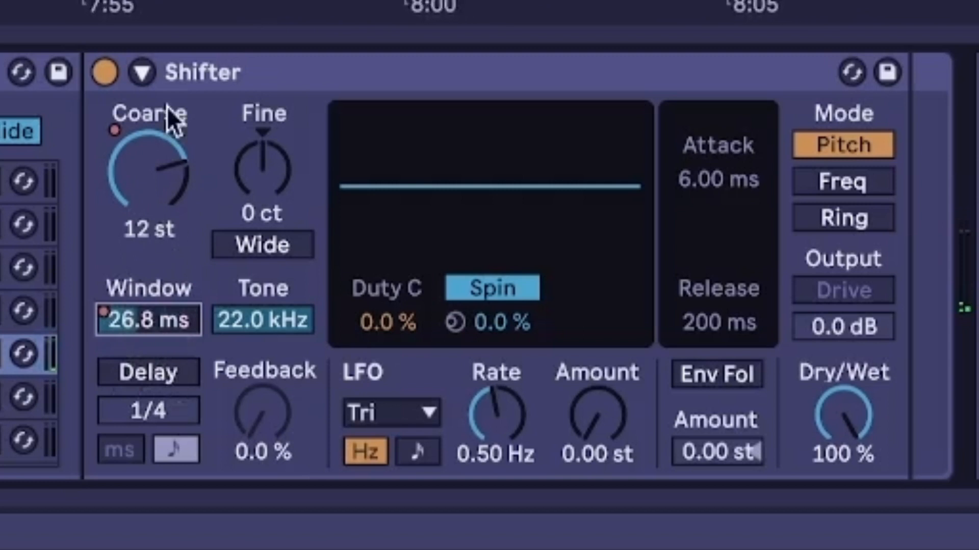
{"action": "left_click", "coordinate": [146, 72]}
{"action": "left_click", "coordinate": [145, 72]}
{"action": "left_click_drag", "start_coordinate": [263, 451], "coordinate": [263, 413]}
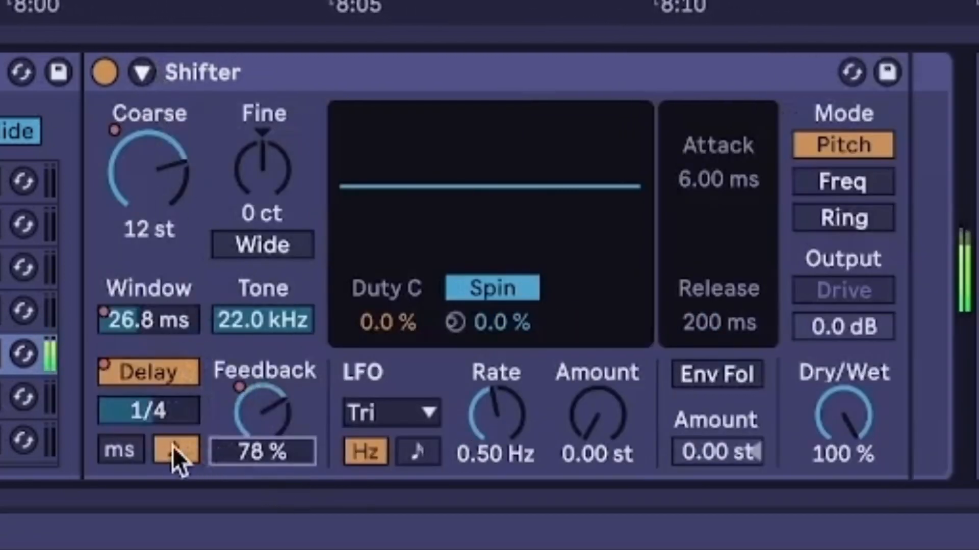
{"action": "left_click", "coordinate": [174, 450]}
{"action": "mouse_move", "coordinate": [155, 415]}
{"action": "left_mouse_down"}
{"action": "mouse_move", "coordinate": [156, 446]}
{"action": "mouse_move", "coordinate": [166, 413]}
{"action": "left_mouse_up"}
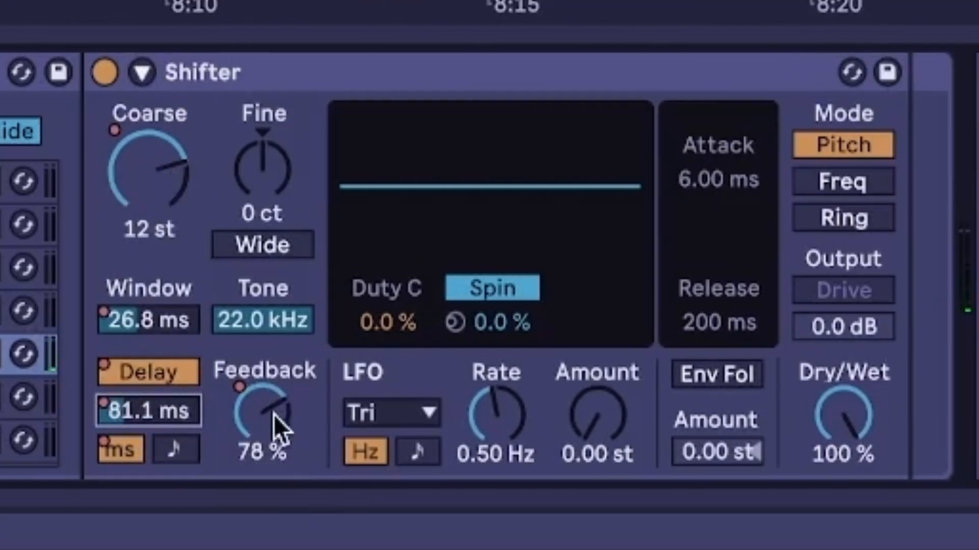
- Shorten Shifter's delay time to 36.3 ms, drop Feedback to 0%, and raise it to 85%
{"action": "left_click_drag", "start_coordinate": [279, 419], "coordinate": [280, 431]}
{"action": "left_click_drag", "start_coordinate": [155, 413], "coordinate": [155, 426]}
{"action": "left_click_drag", "start_coordinate": [271, 418], "coordinate": [271, 430]}
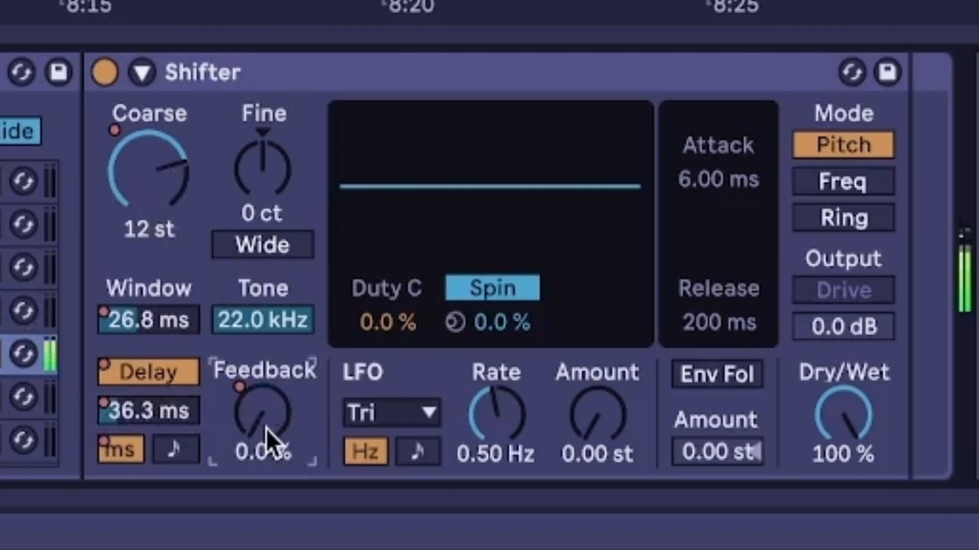
{"action": "left_click_drag", "start_coordinate": [271, 430], "coordinate": [271, 343]}
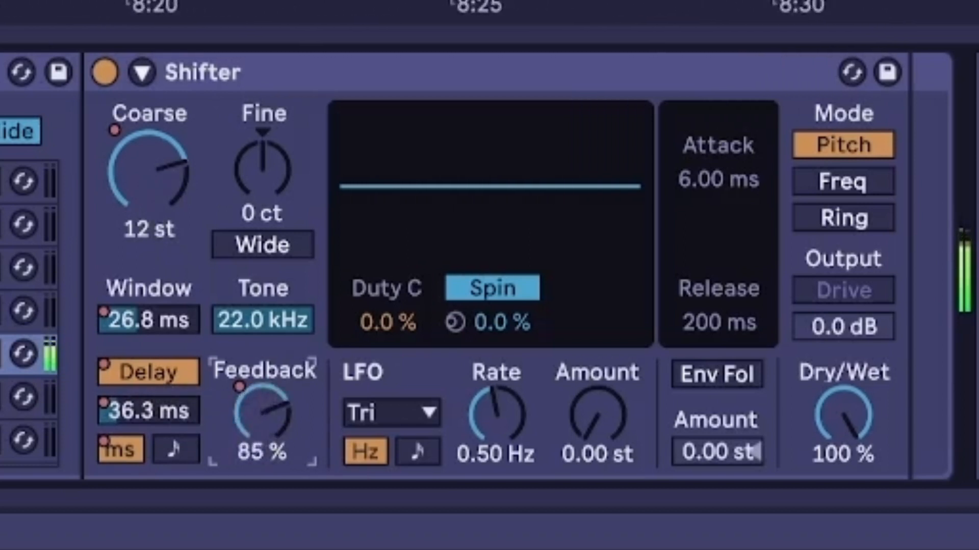
- Sweep Shifter's Coarse pitch down to -22 st, lengthen the delay time to 205 ms, and bring Coarse up to -9 st
{"action": "left_click_drag", "start_coordinate": [149, 170], "coordinate": [149, 242]}
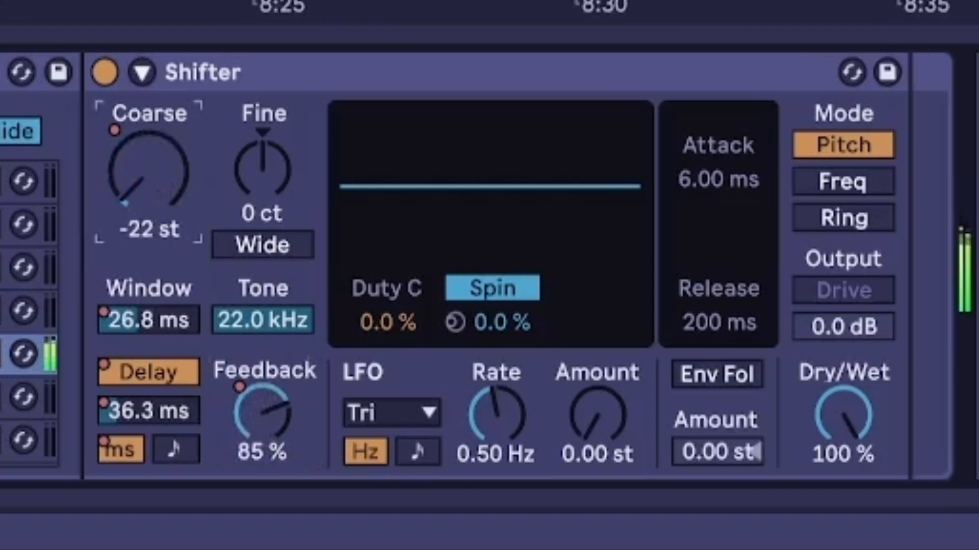
{"action": "left_click_drag", "start_coordinate": [176, 422], "coordinate": [177, 383]}
{"action": "left_click_drag", "start_coordinate": [149, 171], "coordinate": [149, 147]}
- Switch Shifter to Freq mode, sweep Coarse, and set delay Feedback to 87% and delay time to 13.9 ms
{"action": "left_click", "coordinate": [809, 179]}
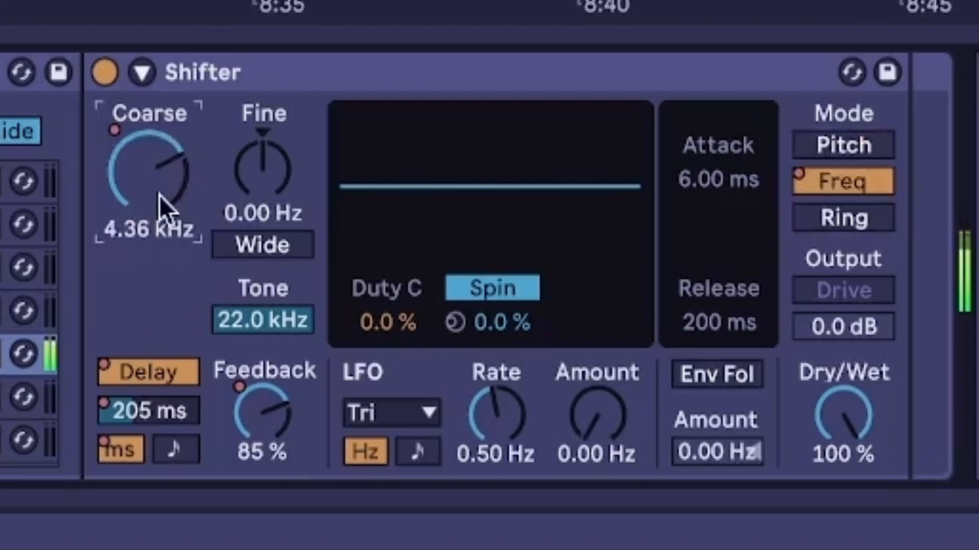
{"action": "mouse_move", "coordinate": [159, 196]}
{"action": "left_mouse_down"}
{"action": "mouse_move", "coordinate": [159, 229]}
{"action": "mouse_move", "coordinate": [159, 190]}
{"action": "left_mouse_up"}
{"action": "mouse_move", "coordinate": [240, 416]}
{"action": "left_mouse_down"}
{"action": "mouse_move", "coordinate": [240, 396]}
{"action": "mouse_move", "coordinate": [240, 415]}
{"action": "left_mouse_up"}
{"action": "left_click_drag", "start_coordinate": [166, 413], "coordinate": [166, 439]}
- Return Shifter to Pitch mode at 0 st and set its LFO to 1.82 Hz, 1.59 st Amount, 34% duty cycle and 7.8% Spin
{"action": "left_click", "coordinate": [842, 146]}
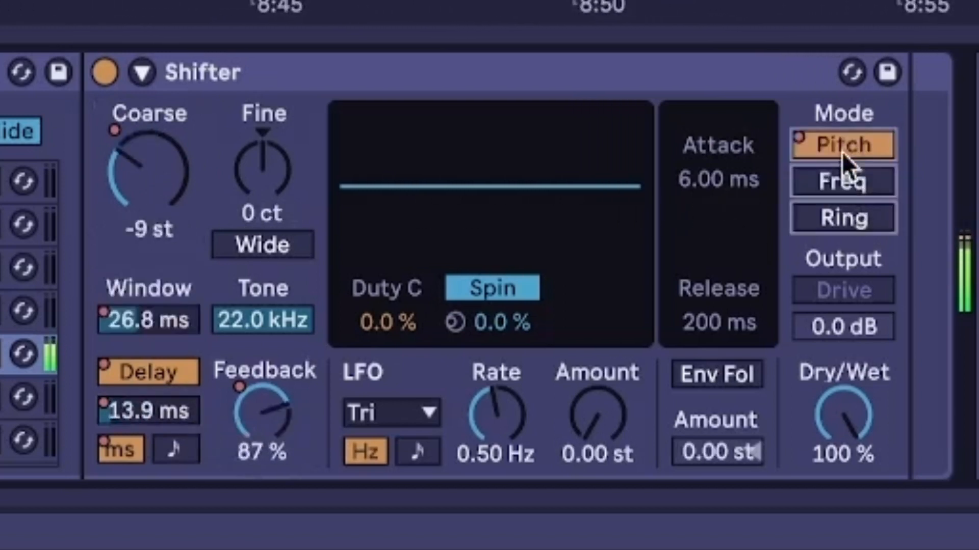
{"action": "scroll", "coordinate": [153, 178], "scroll_direction": "up", "scroll_amount": 9}
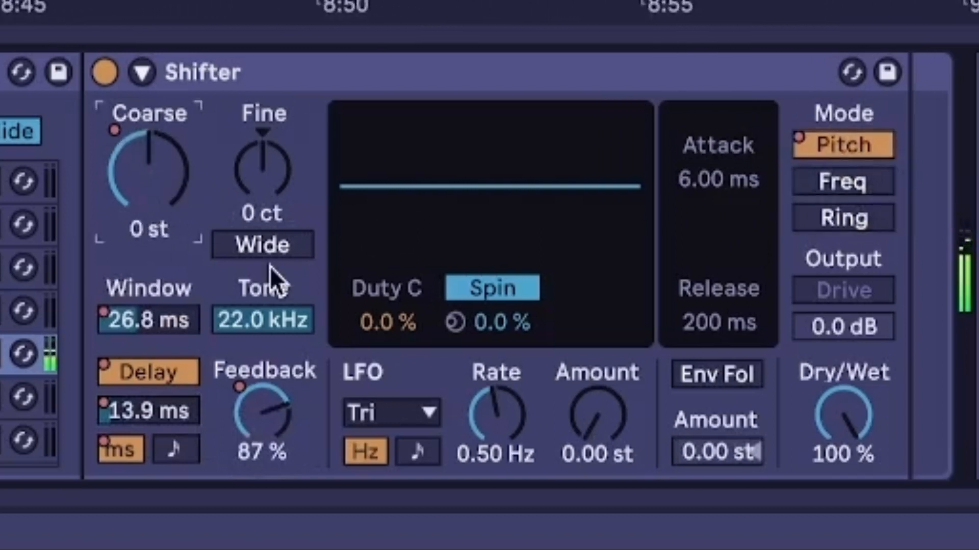
{"action": "left_click_drag", "start_coordinate": [598, 421], "coordinate": [597, 331]}
{"action": "left_click_drag", "start_coordinate": [498, 436], "coordinate": [499, 403]}
{"action": "left_click_drag", "start_coordinate": [402, 322], "coordinate": [403, 285]}
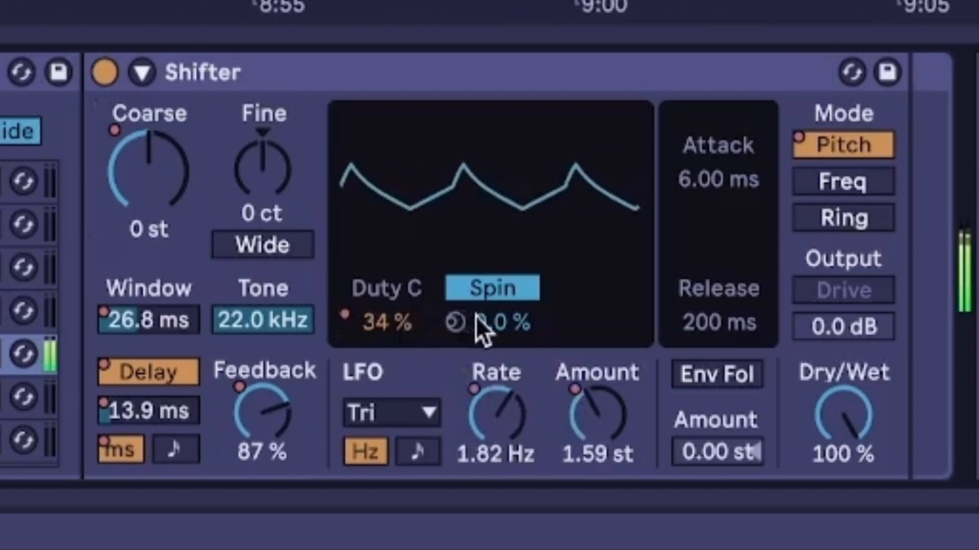
{"action": "left_click_drag", "start_coordinate": [484, 322], "coordinate": [484, 309]}
- Set Shifter's LFO Amount to 8.75 st, delay Feedback to 68%, and delay time to 847 ms
{"action": "left_click_drag", "start_coordinate": [597, 418], "coordinate": [597, 373]}
{"action": "mouse_move", "coordinate": [250, 407]}
{"action": "left_mouse_down"}
{"action": "mouse_move", "coordinate": [250, 459]}
{"action": "mouse_move", "coordinate": [250, 406]}
{"action": "left_mouse_up"}
{"action": "left_click", "coordinate": [153, 410]}
{"action": "left_click_drag", "start_coordinate": [153, 411], "coordinate": [175, 382]}
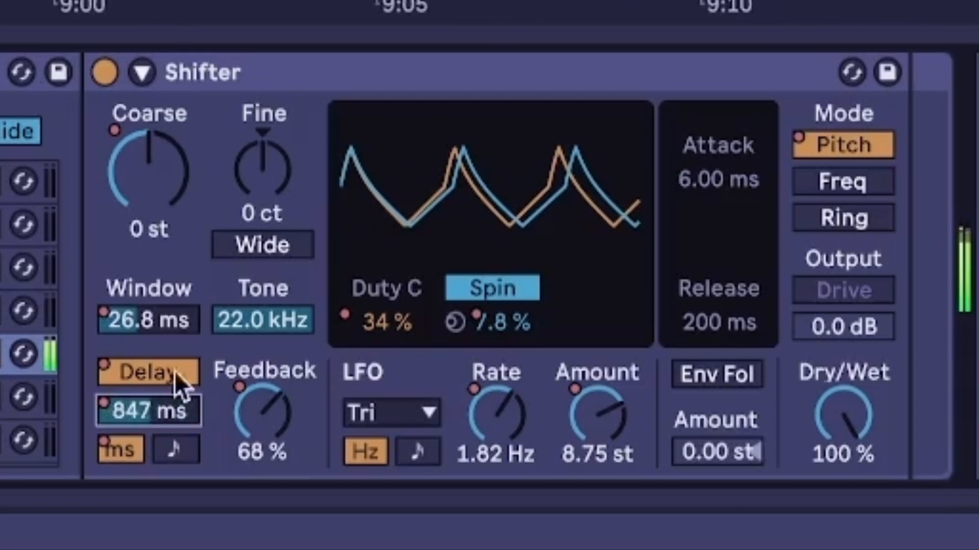
- Set Shifter's Window to 12.5 ms, delay time to 97.5 ms and Coarse to 9 st, and turn on Wide
{"action": "mouse_move", "coordinate": [148, 321]}
{"action": "left_mouse_down"}
{"action": "mouse_move", "coordinate": [148, 351]}
{"action": "mouse_move", "coordinate": [147, 296]}
{"action": "mouse_move", "coordinate": [148, 326]}
{"action": "left_mouse_up"}
{"action": "left_click_drag", "start_coordinate": [166, 408], "coordinate": [149, 363]}
{"action": "left_click_drag", "start_coordinate": [148, 320], "coordinate": [164, 229]}
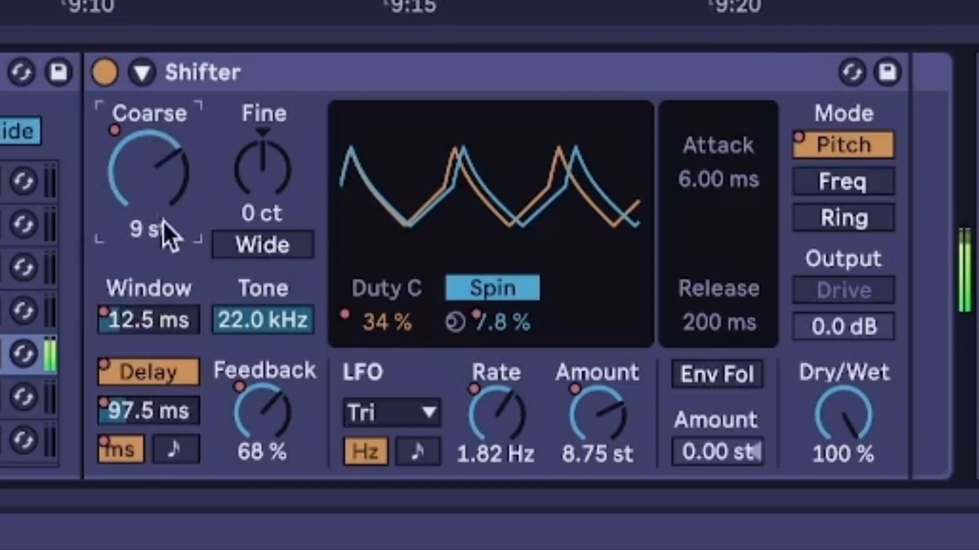
{"action": "left_click", "coordinate": [245, 244]}
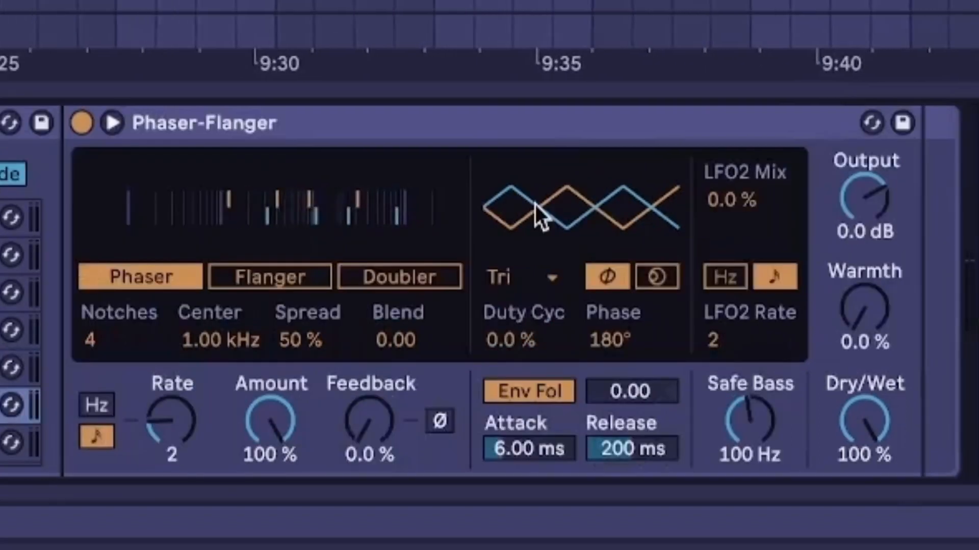
- Switch Phaser-Flanger to Flanger mode, set Time to 0.10 ms, and set the envelope follower amount to 0.77
{"action": "left_click", "coordinate": [260, 277]}
{"action": "mouse_move", "coordinate": [253, 347]}
{"action": "left_mouse_down"}
{"action": "mouse_move", "coordinate": [253, 360]}
{"action": "mouse_move", "coordinate": [253, 350]}
{"action": "left_mouse_up"}
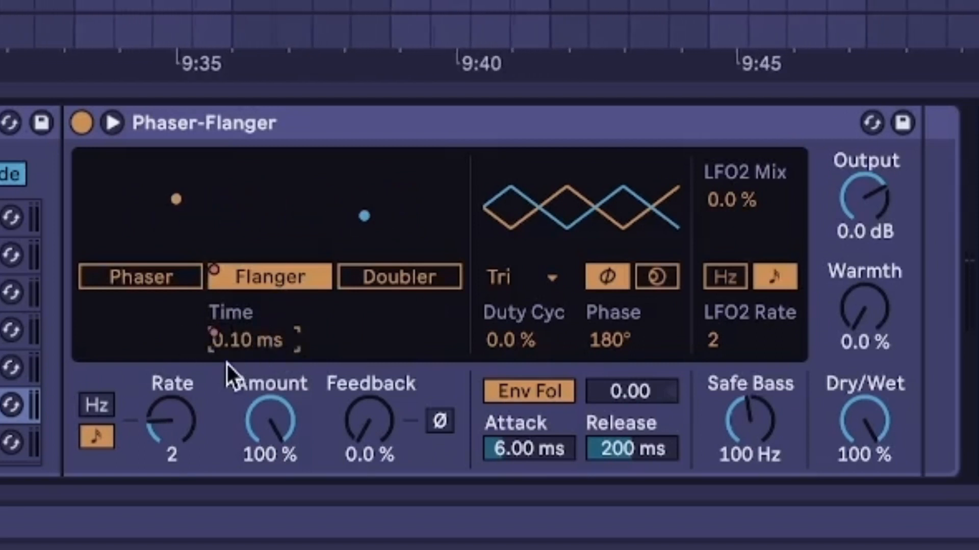
{"action": "mouse_move", "coordinate": [253, 347]}
{"action": "left_mouse_down"}
{"action": "mouse_move", "coordinate": [253, 255]}
{"action": "mouse_move", "coordinate": [253, 352]}
{"action": "left_mouse_up"}
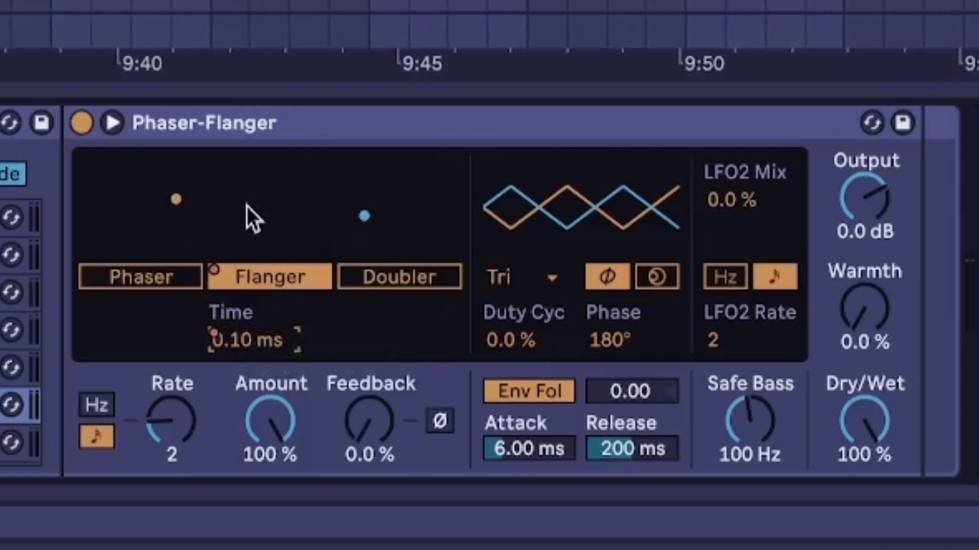
{"action": "left_click_drag", "start_coordinate": [607, 394], "coordinate": [608, 357]}
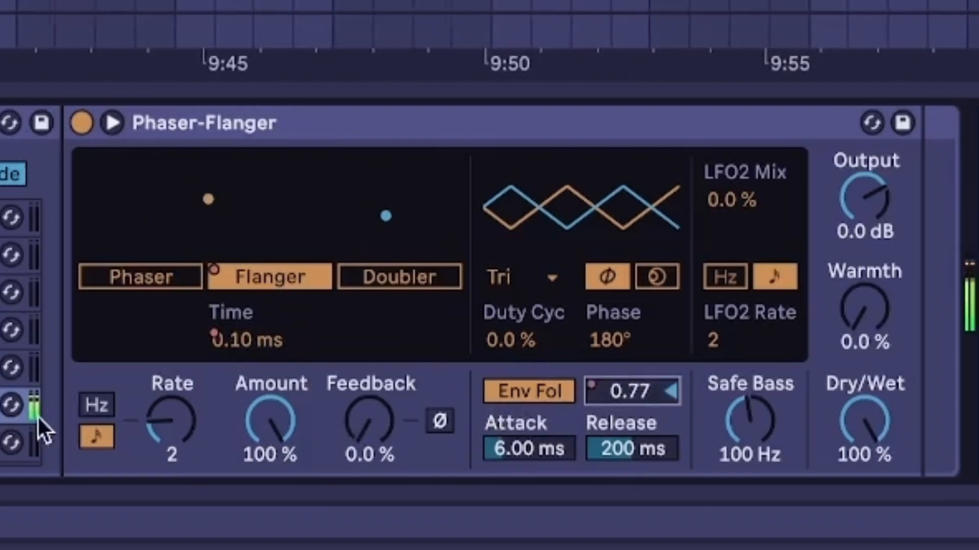
- Unsync Phaser-Flanger's LFO at 0.07 Hz and set the envelope follower amount to -0.27
{"action": "left_click", "coordinate": [96, 405]}
{"action": "left_click_drag", "start_coordinate": [148, 421], "coordinate": [148, 448]}
{"action": "mouse_move", "coordinate": [630, 397]}
{"action": "left_mouse_down"}
{"action": "mouse_move", "coordinate": [631, 433]}
{"action": "mouse_move", "coordinate": [624, 389]}
{"action": "left_mouse_up"}
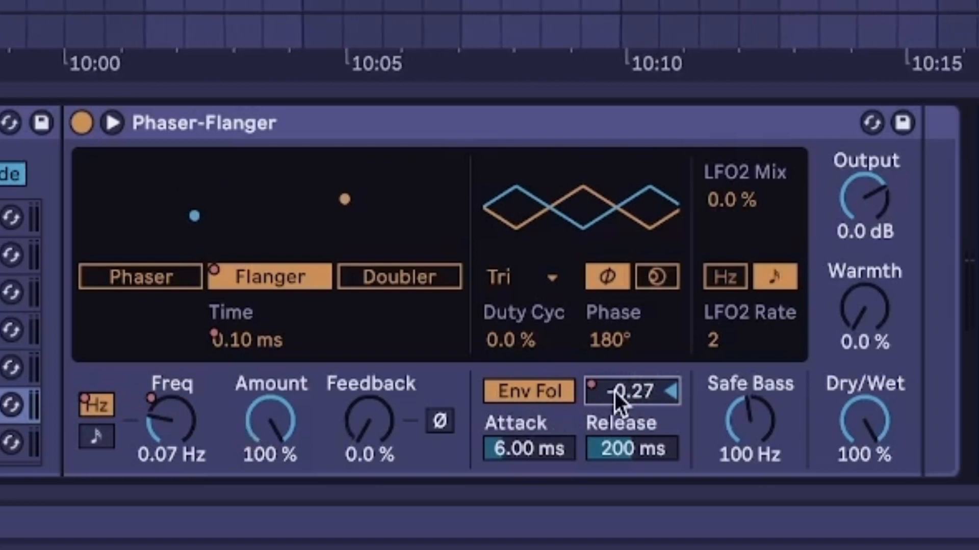
- Set the flanger to 78% inverted feedback, a Random S&H LFO waveform, 8.4° phase, and a 0.03 envelope follower amount
{"action": "left_click_drag", "start_coordinate": [347, 450], "coordinate": [347, 413]}
{"action": "left_click", "coordinate": [535, 288]}
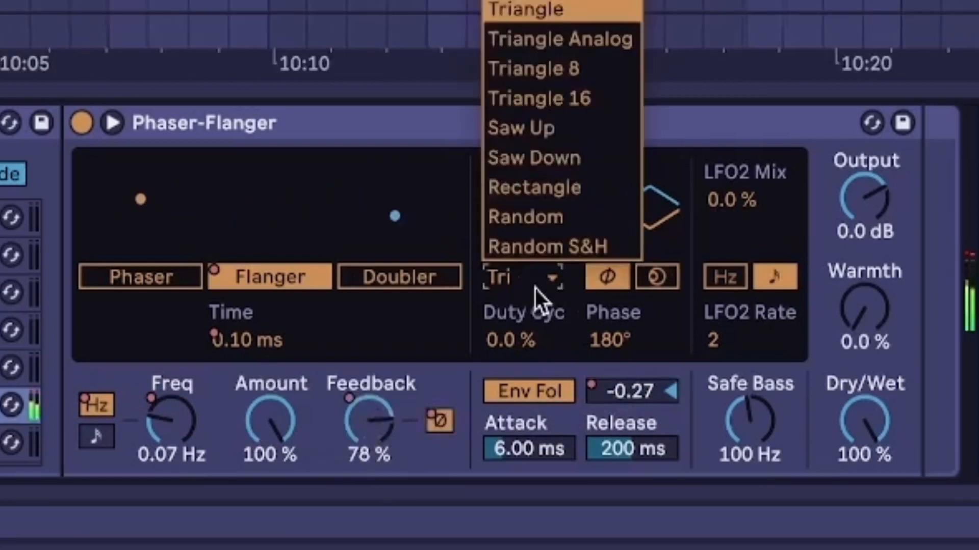
{"action": "left_click", "coordinate": [582, 238]}
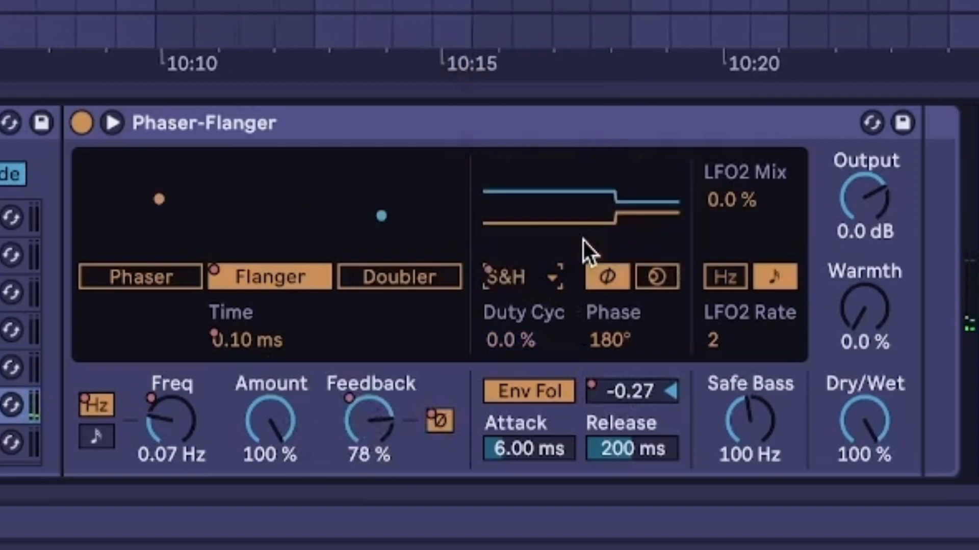
{"action": "left_click_drag", "start_coordinate": [609, 340], "coordinate": [645, 357]}
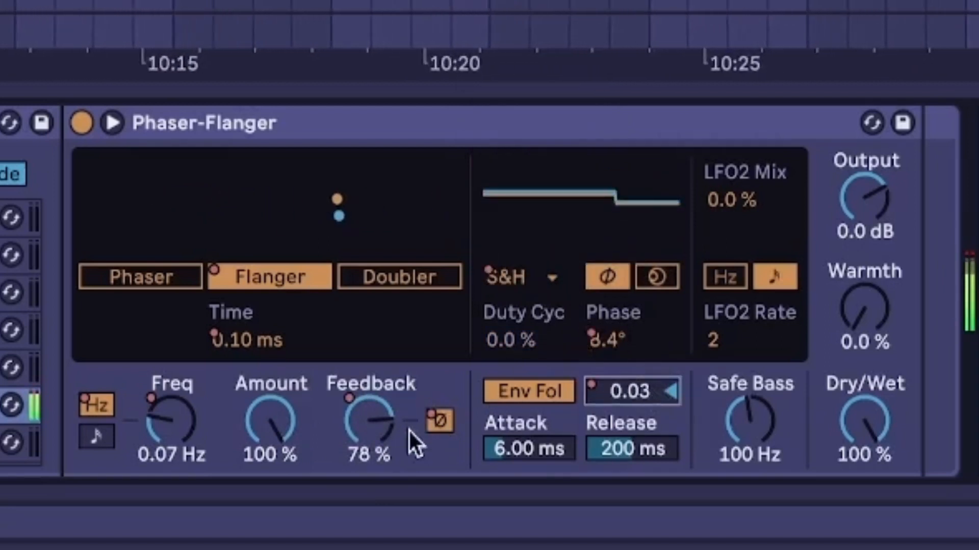
- Turn off the flanger's feedback inversion, set Time to 11.2 ms, and set the envelope follower amount to -0.72
{"action": "left_click", "coordinate": [438, 421]}
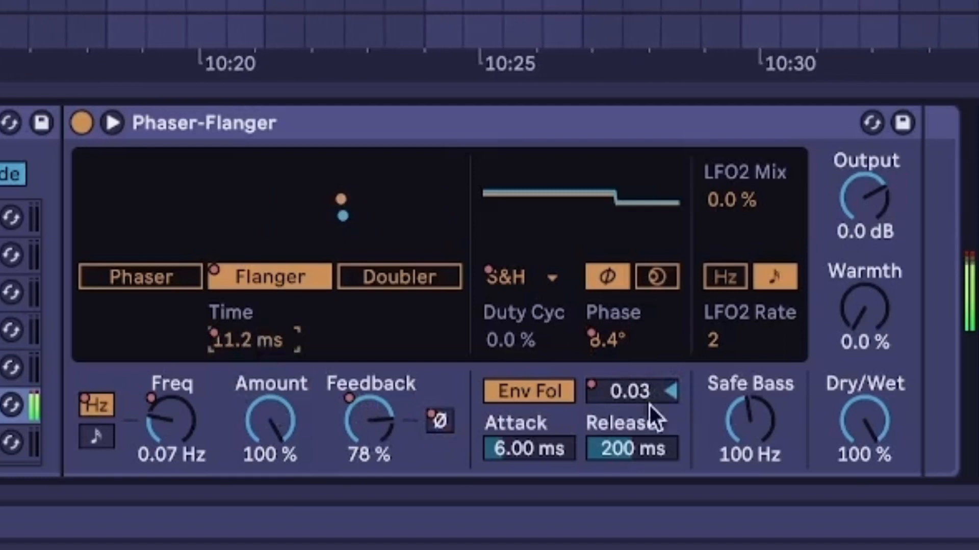
{"action": "mouse_move", "coordinate": [646, 395]}
{"action": "left_mouse_down"}
{"action": "mouse_move", "coordinate": [646, 376]}
{"action": "mouse_move", "coordinate": [646, 412]}
{"action": "mouse_move", "coordinate": [650, 398]}
{"action": "left_mouse_up"}
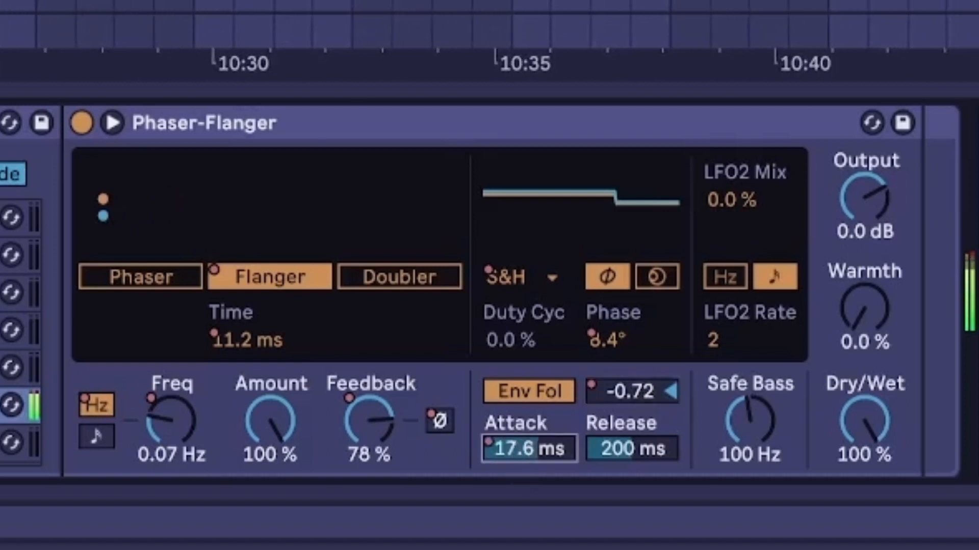
- Set the envelope follower's Attack to 11.3 ms and Release to 203 ms, and unsync LFO2 at 0.05 Hz with a 43% mix
{"action": "left_click_drag", "start_coordinate": [630, 456], "coordinate": [631, 444]}
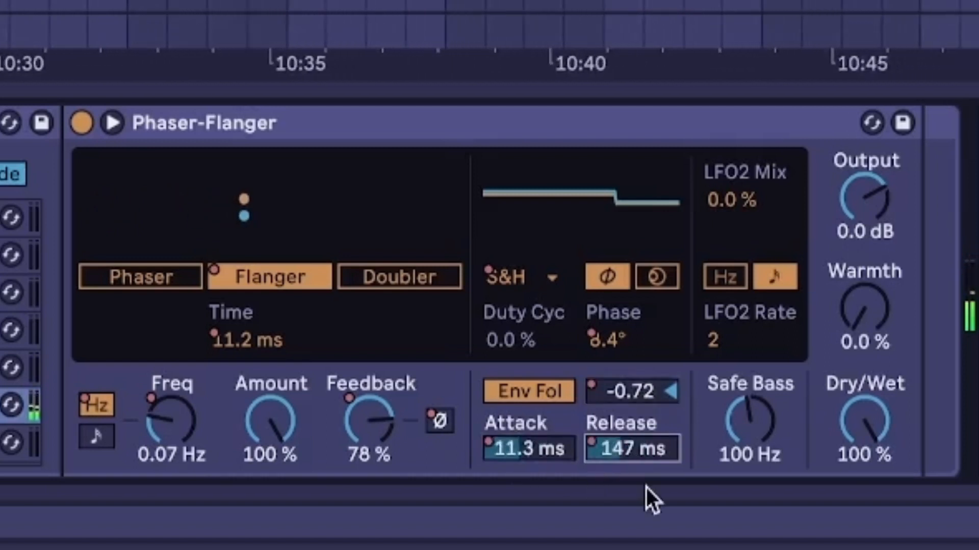
{"action": "left_click_drag", "start_coordinate": [635, 459], "coordinate": [635, 468]}
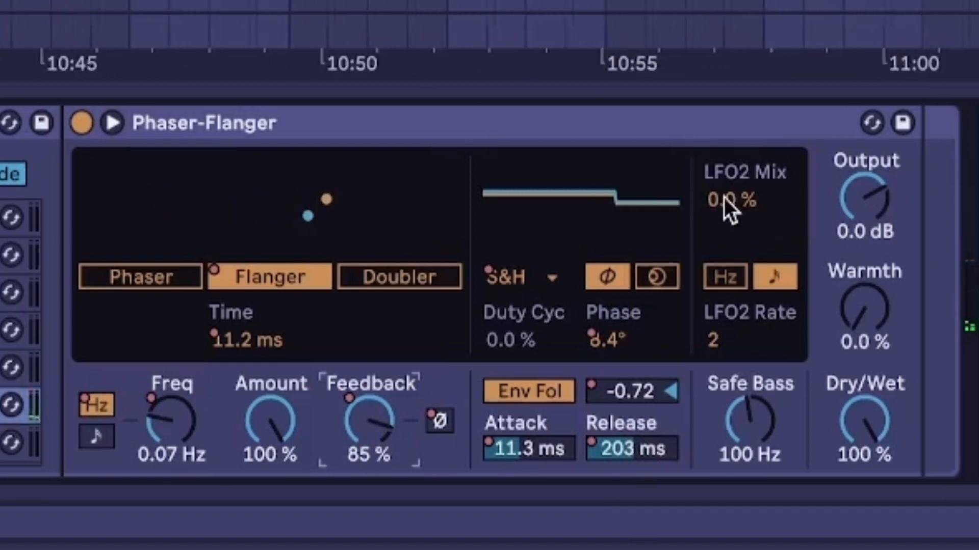
{"action": "left_click", "coordinate": [718, 274]}
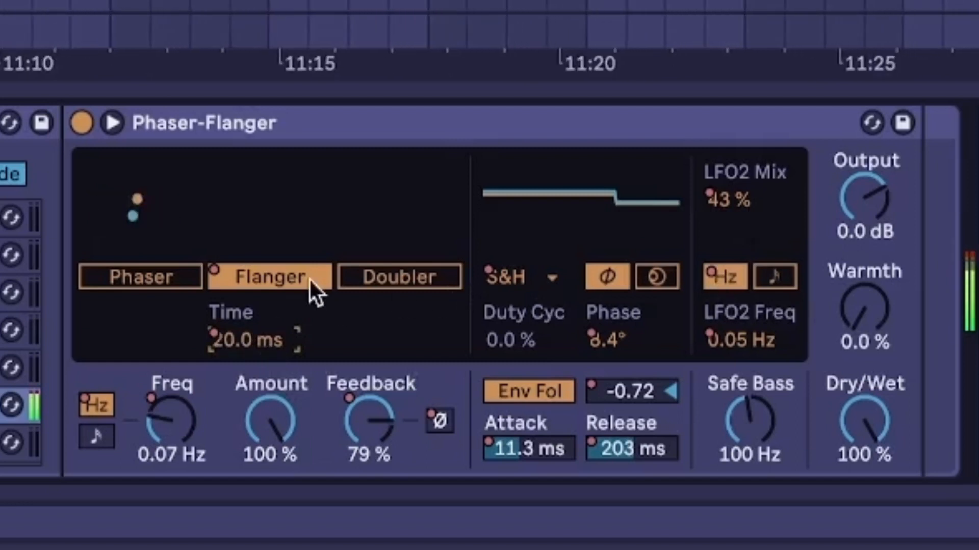
- Switch Phaser-Flanger to Doubler mode and sweep its Time through 145 ms, 109 ms and 117 ms
{"action": "left_click", "coordinate": [383, 287]}
{"action": "mouse_move", "coordinate": [392, 341]}
{"action": "left_mouse_down"}
{"action": "mouse_move", "coordinate": [392, 371]}
{"action": "mouse_move", "coordinate": [393, 341]}
{"action": "left_mouse_up"}
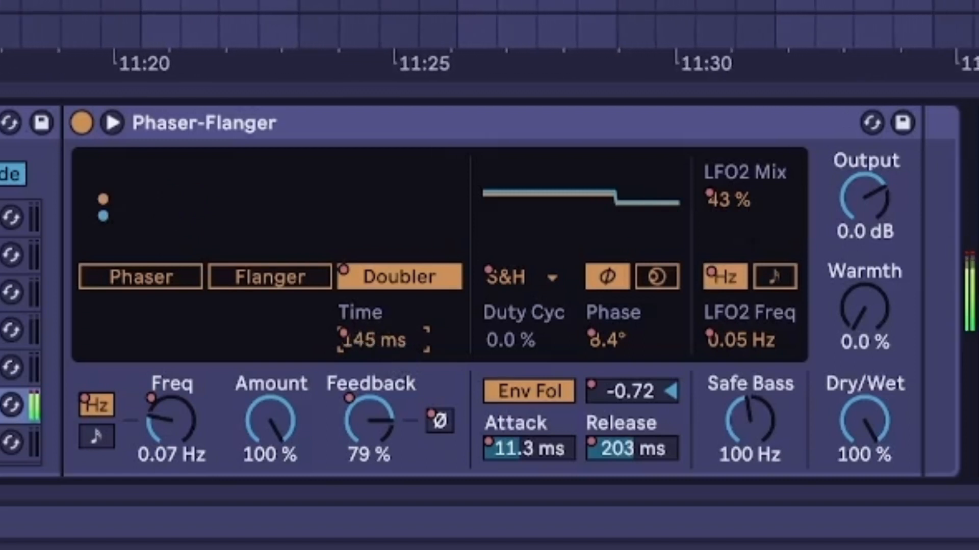
{"action": "left_click_drag", "start_coordinate": [392, 341], "coordinate": [393, 244]}
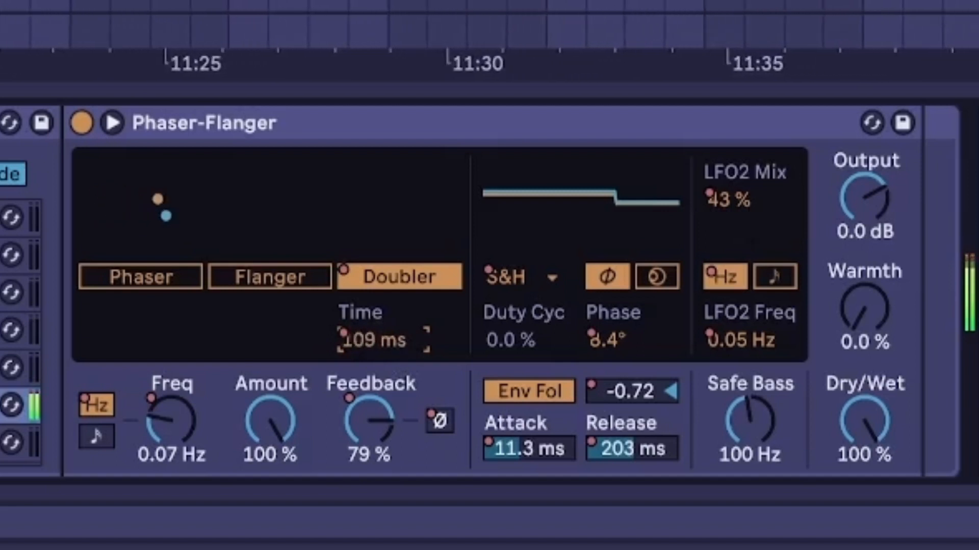
{"action": "left_click_drag", "start_coordinate": [392, 341], "coordinate": [392, 306]}
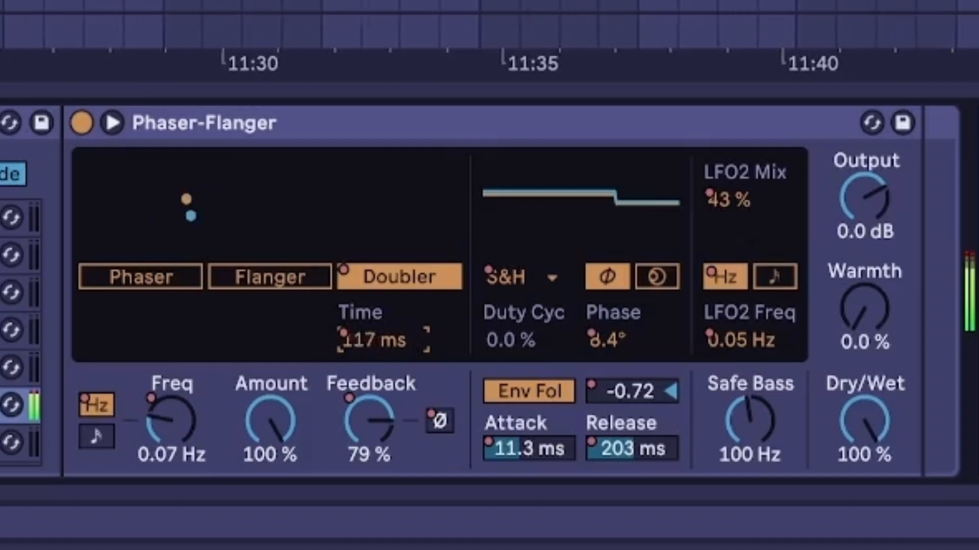
{"action": "left_click_drag", "start_coordinate": [392, 340], "coordinate": [392, 350]}
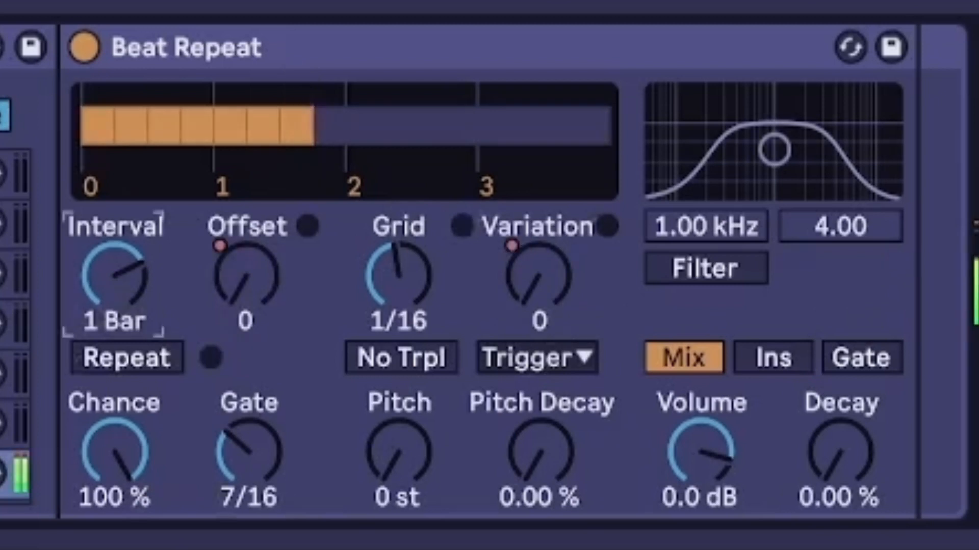
- Set Beat Repeat to Interval 1/8, Grid 1/32, Variation 2, Pitch -12 st, Gate 6/16 and Chance 100%
{"action": "left_click_drag", "start_coordinate": [131, 291], "coordinate": [131, 316]}
{"action": "left_click_drag", "start_coordinate": [402, 283], "coordinate": [350, 316]}
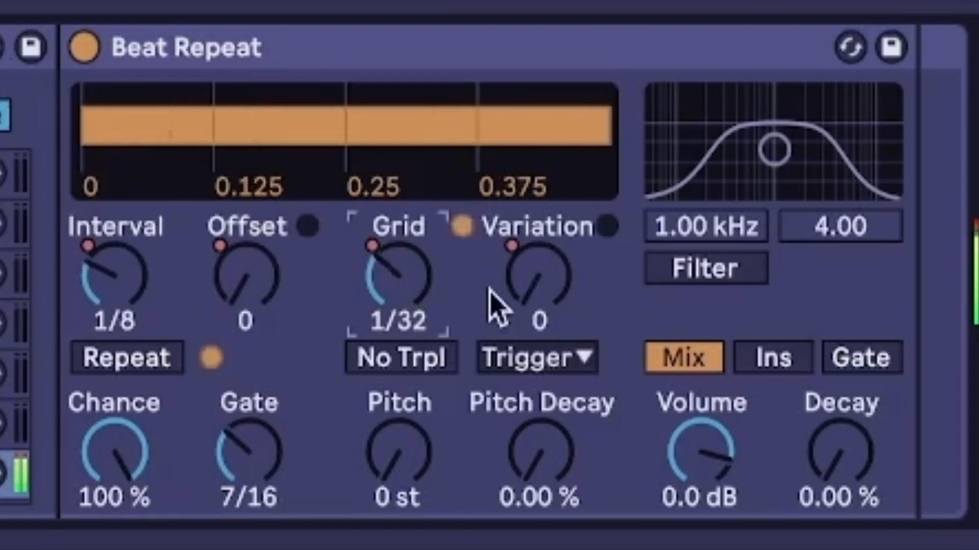
{"action": "mouse_move", "coordinate": [497, 293]}
{"action": "left_mouse_down"}
{"action": "mouse_move", "coordinate": [497, 243]}
{"action": "mouse_move", "coordinate": [497, 283]}
{"action": "left_mouse_up"}
{"action": "left_click_drag", "start_coordinate": [398, 464], "coordinate": [389, 490]}
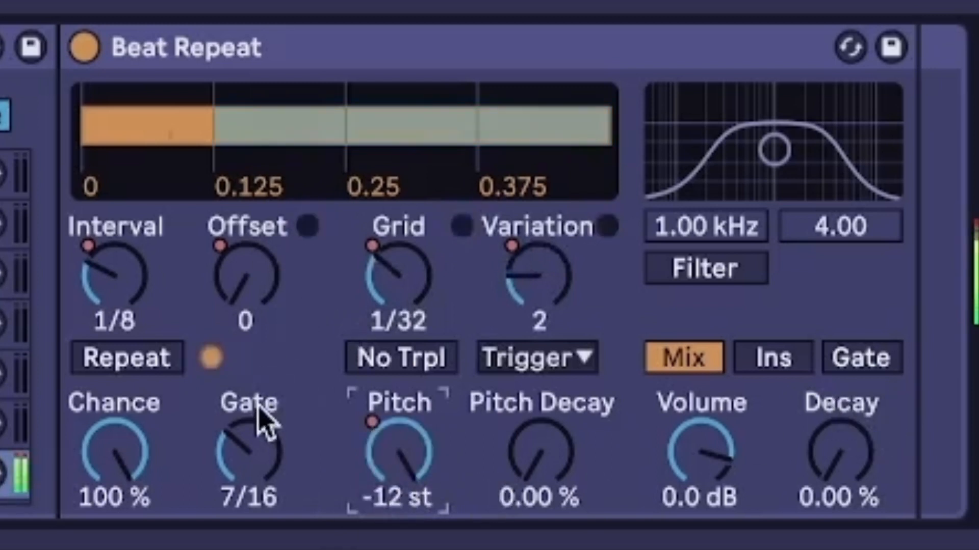
{"action": "mouse_move", "coordinate": [262, 420]}
{"action": "left_mouse_down"}
{"action": "mouse_move", "coordinate": [262, 387]}
{"action": "mouse_move", "coordinate": [262, 426]}
{"action": "left_mouse_up"}
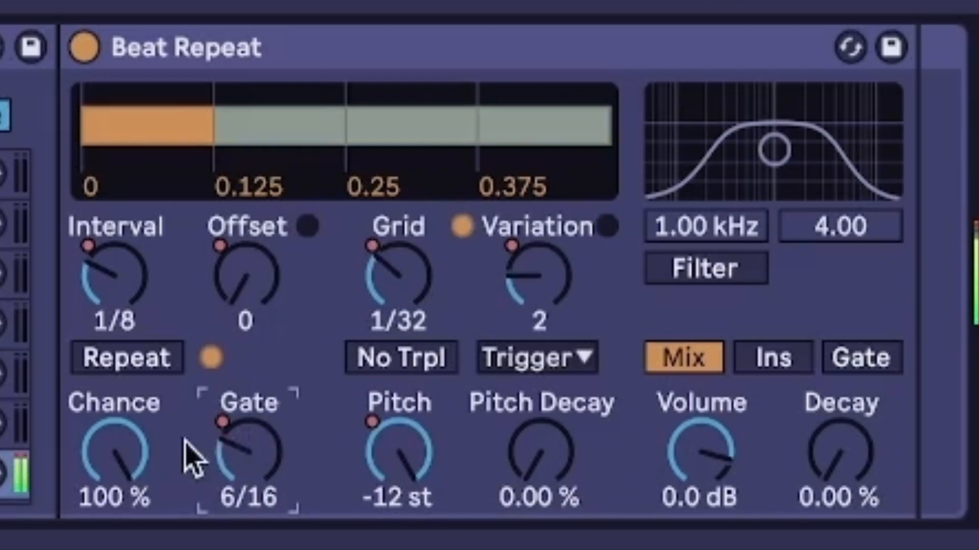
{"action": "mouse_move", "coordinate": [114, 451]}
{"action": "left_mouse_down"}
{"action": "mouse_move", "coordinate": [115, 505]}
{"action": "mouse_move", "coordinate": [115, 451]}
{"action": "left_mouse_up"}
- Toggle Beat Repeat's Repeat on and off, and set Pitch to 0 st and Pitch Decay to 100%
{"action": "left_click", "coordinate": [108, 357]}
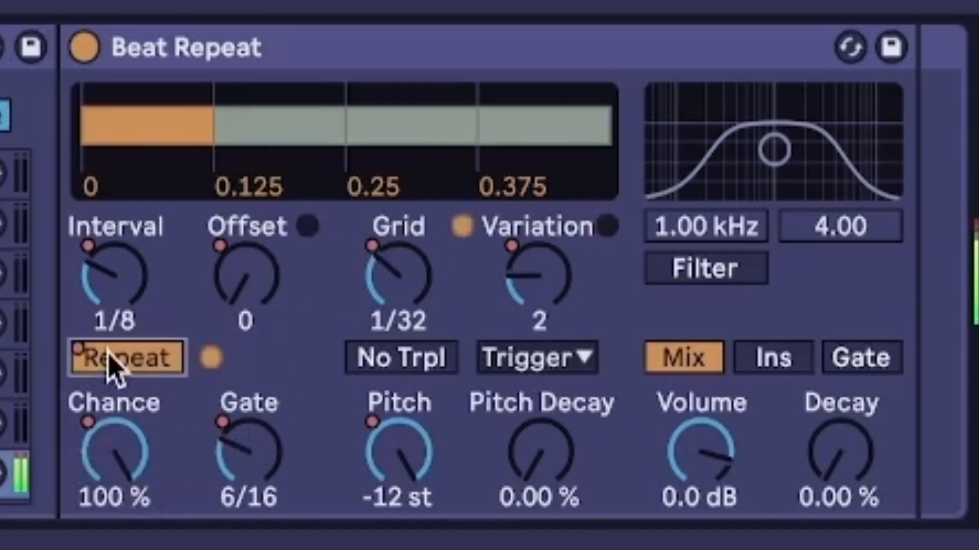
{"action": "left_click_drag", "start_coordinate": [535, 469], "coordinate": [535, 439]}
{"action": "left_click_drag", "start_coordinate": [370, 471], "coordinate": [370, 454]}
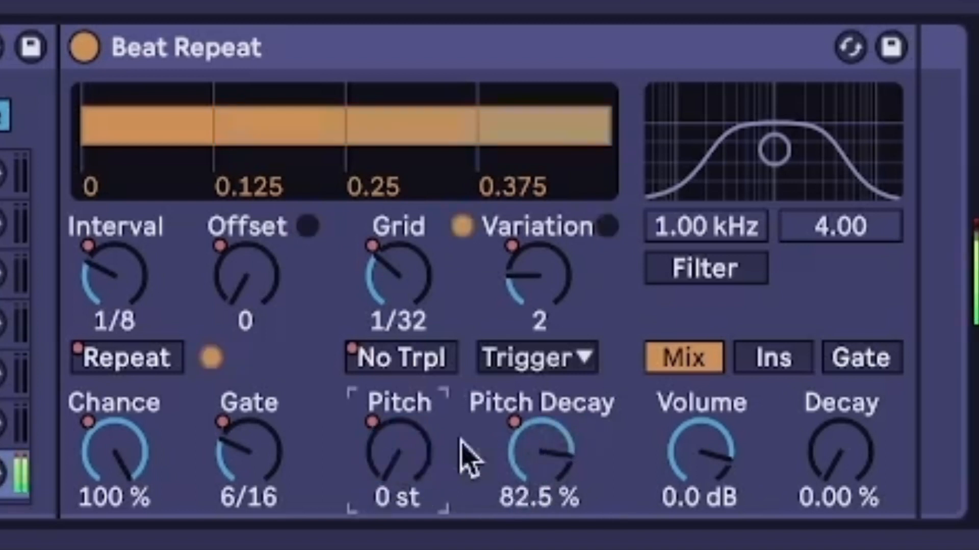
{"action": "left_click_drag", "start_coordinate": [535, 449], "coordinate": [535, 423]}
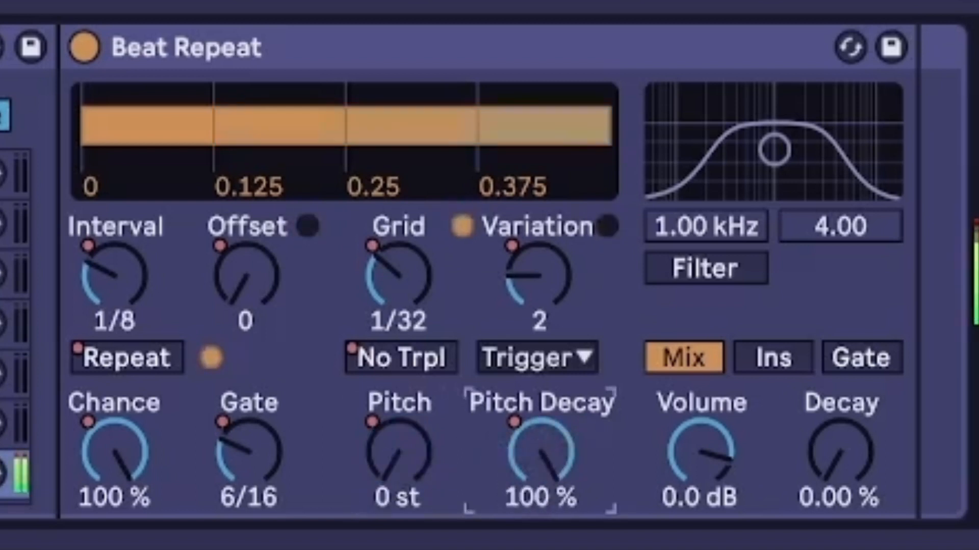
- Try 1/8 in place of Beat Repeat's Trigger option, and restore it to Trigger
{"action": "left_click", "coordinate": [537, 359]}
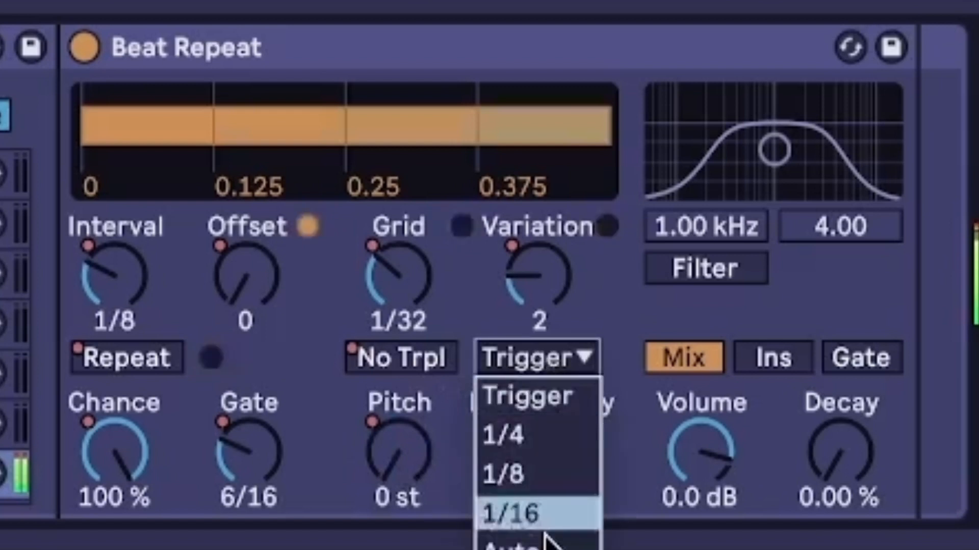
{"action": "left_click", "coordinate": [566, 474]}
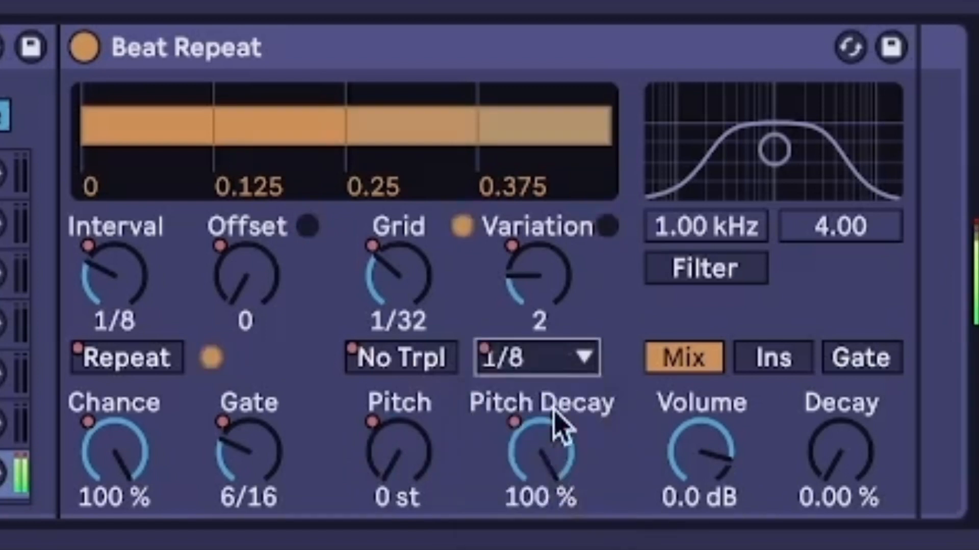
{"action": "left_click", "coordinate": [566, 368]}
{"action": "left_click", "coordinate": [560, 397]}
- Enable Beat Repeat's filter at 3.45 kHz with width 5.02, and cycle the output through the Ins, Gate and Mix modes
{"action": "left_click", "coordinate": [706, 269]}
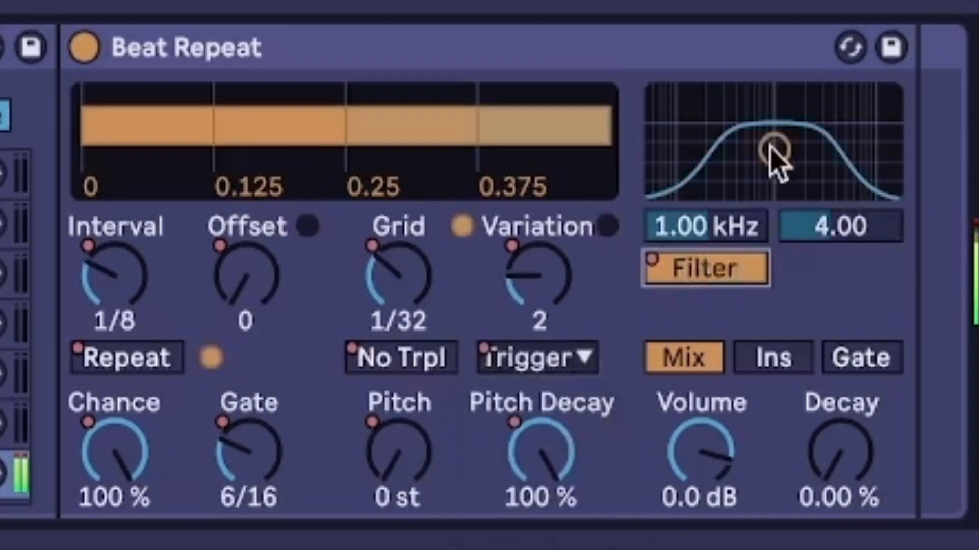
{"action": "left_click_drag", "start_coordinate": [775, 152], "coordinate": [821, 137]}
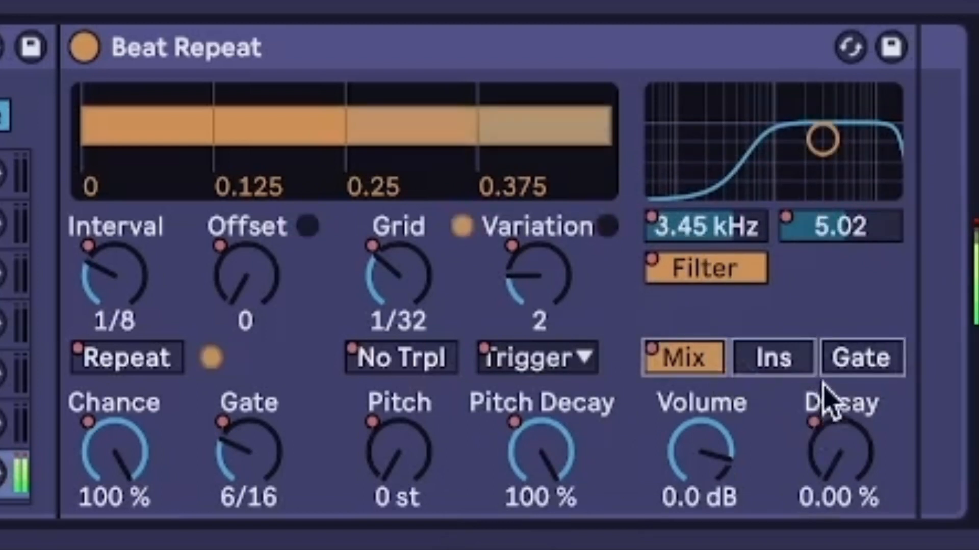
{"action": "left_click", "coordinate": [756, 360]}
{"action": "left_click", "coordinate": [835, 359]}
{"action": "left_click", "coordinate": [693, 359]}
{"action": "left_click", "coordinate": [767, 362]}
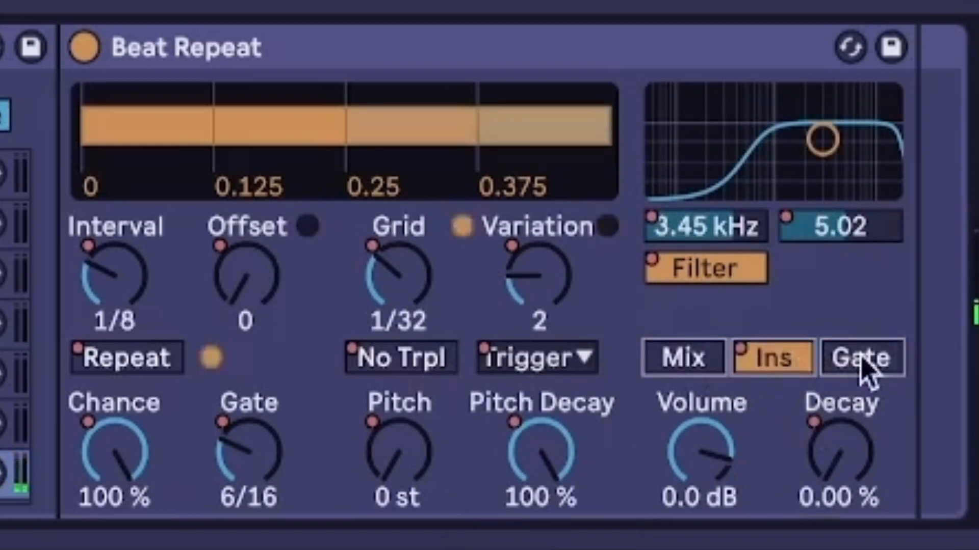
{"action": "left_click", "coordinate": [863, 363]}
{"action": "left_click", "coordinate": [699, 361]}
- Try Beat Repeat's Decay at 42.1% and 36.5% while comparing output modes, leaving it at 36.5% in Ins mode
{"action": "left_click_drag", "start_coordinate": [841, 444], "coordinate": [841, 418]}
{"action": "left_click", "coordinate": [790, 363]}
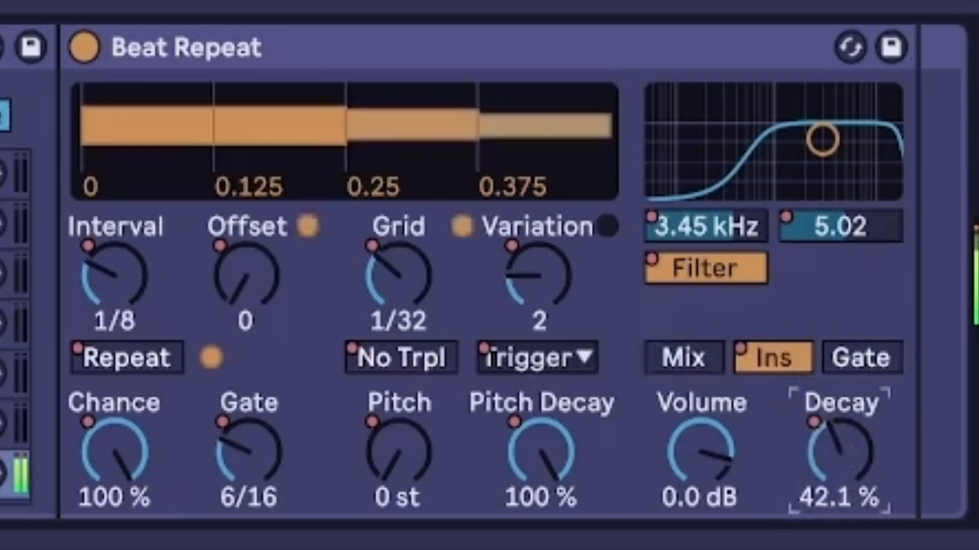
{"action": "left_click", "coordinate": [726, 359]}
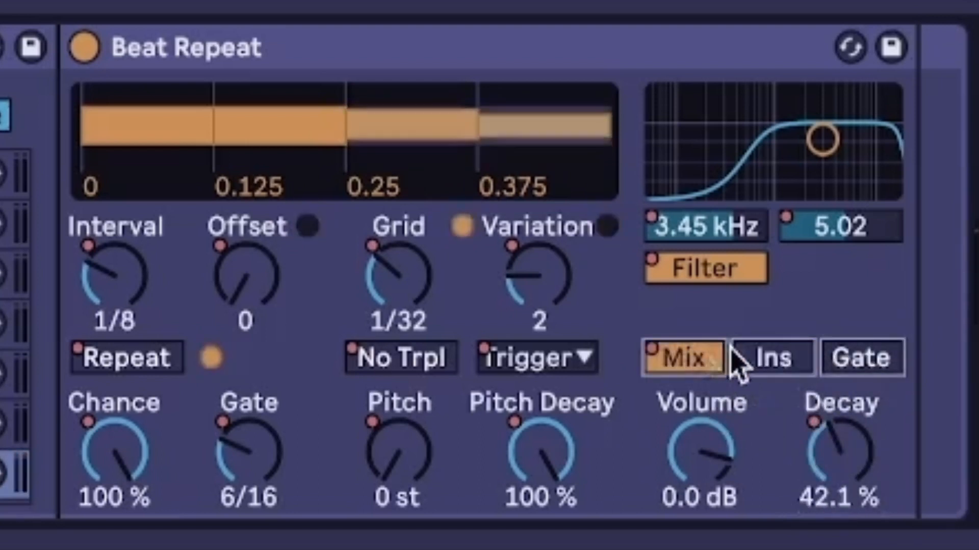
{"action": "left_click", "coordinate": [752, 361]}
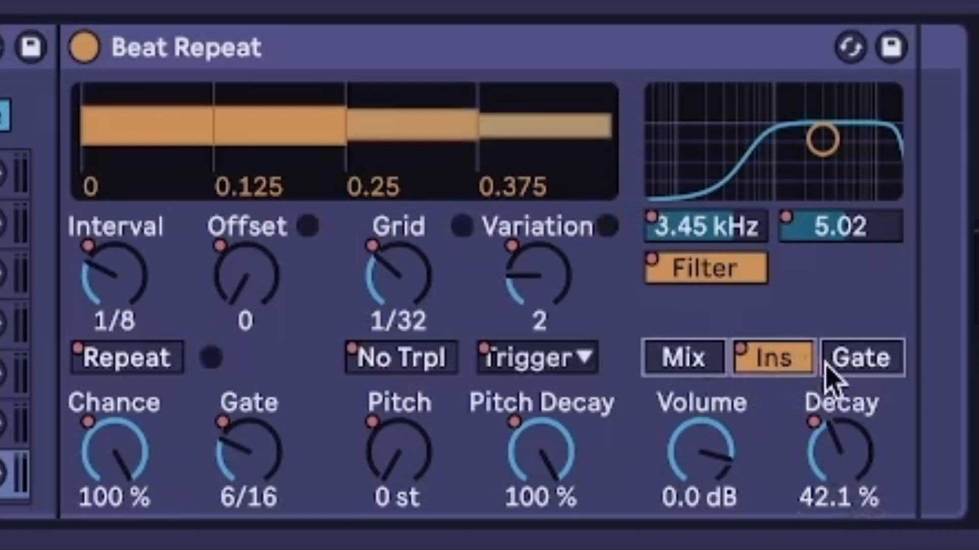
{"action": "left_click_drag", "start_coordinate": [841, 414], "coordinate": [832, 489]}
{"action": "left_click", "coordinate": [877, 353]}
{"action": "left_click", "coordinate": [782, 368]}
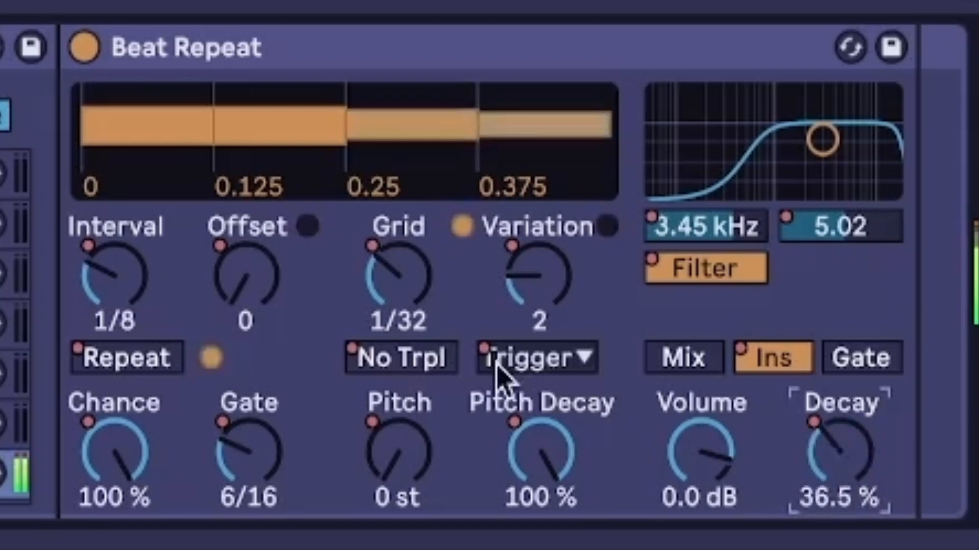
- Turn on Beat Repeat's No Trpl, raise Variation to 10 and set Interval to 1/16
{"action": "left_click", "coordinate": [400, 360]}
{"action": "left_click", "coordinate": [537, 275]}
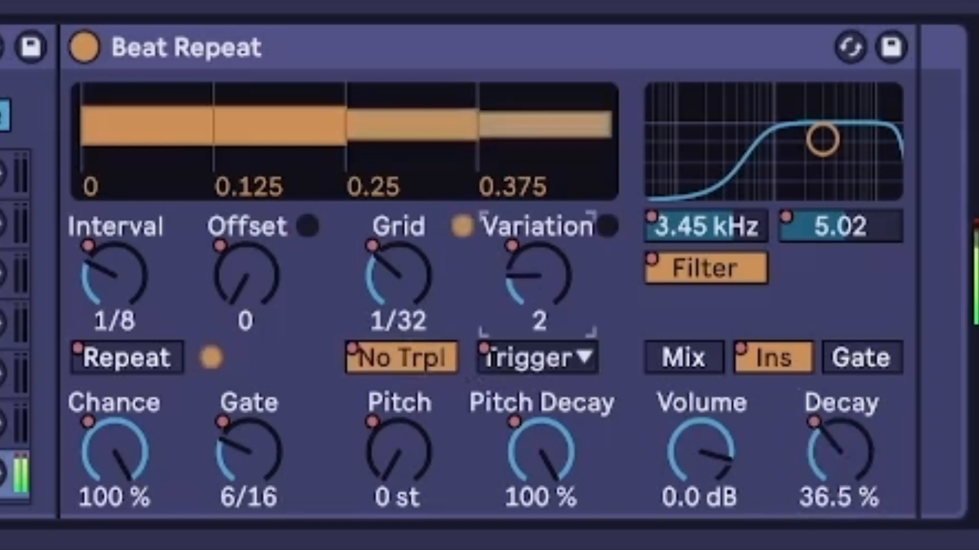
{"action": "left_click_drag", "start_coordinate": [537, 275], "coordinate": [538, 244]}
{"action": "mouse_move", "coordinate": [273, 448]}
{"action": "left_mouse_down"}
{"action": "mouse_move", "coordinate": [273, 428]}
{"action": "mouse_move", "coordinate": [273, 461]}
{"action": "mouse_move", "coordinate": [281, 451]}
{"action": "left_mouse_up"}
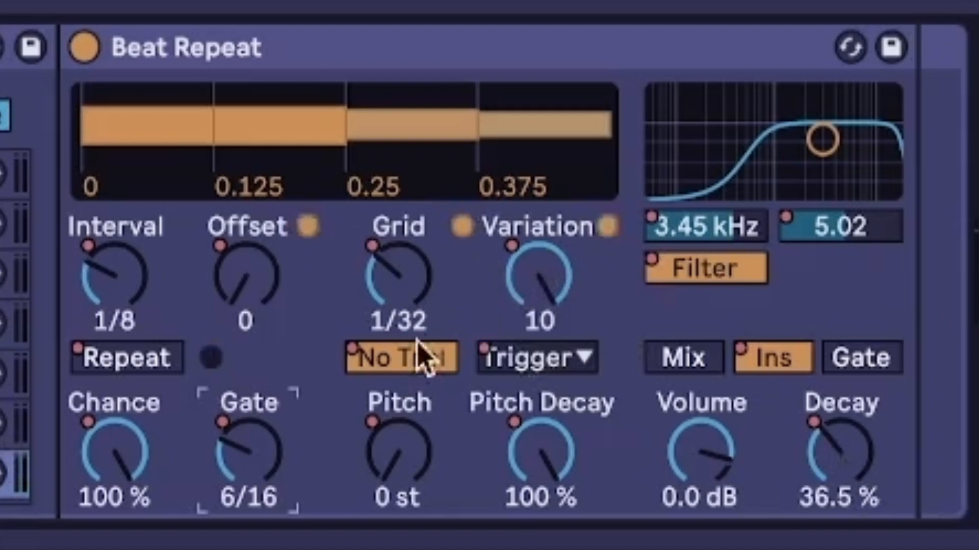
{"action": "mouse_move", "coordinate": [251, 444]}
{"action": "left_mouse_down"}
{"action": "mouse_move", "coordinate": [251, 403]}
{"action": "mouse_move", "coordinate": [251, 448]}
{"action": "left_mouse_up"}
{"action": "mouse_move", "coordinate": [122, 299]}
{"action": "left_mouse_down"}
{"action": "mouse_move", "coordinate": [122, 271]}
{"action": "mouse_move", "coordinate": [122, 306]}
{"action": "left_mouse_up"}
- Compare Beat Repeat's Mix and Ins modes, keep Ins, and set Gate to 9/16
{"action": "left_click", "coordinate": [723, 354]}
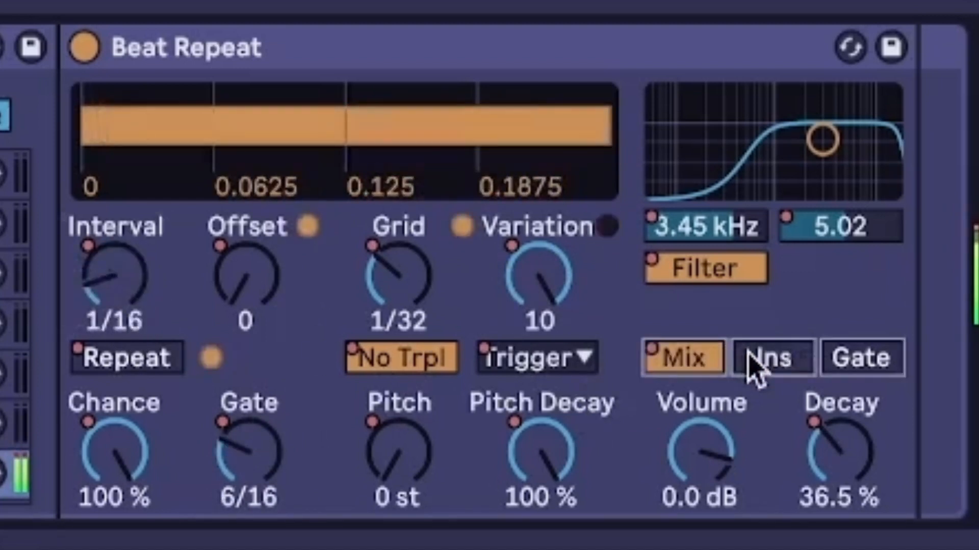
{"action": "left_click", "coordinate": [762, 359]}
{"action": "left_click_drag", "start_coordinate": [248, 449], "coordinate": [240, 480]}
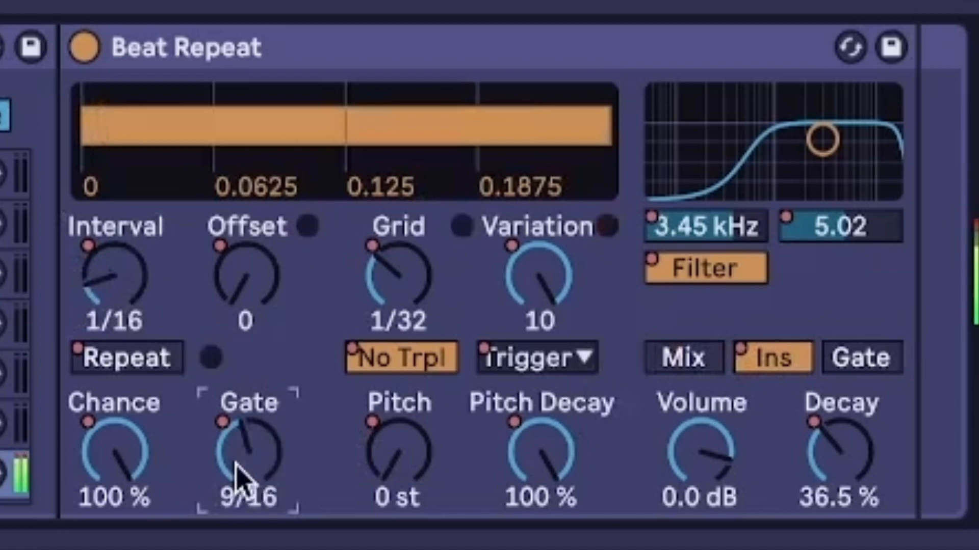
{"action": "left_click_drag", "start_coordinate": [142, 327], "coordinate": [142, 295]}
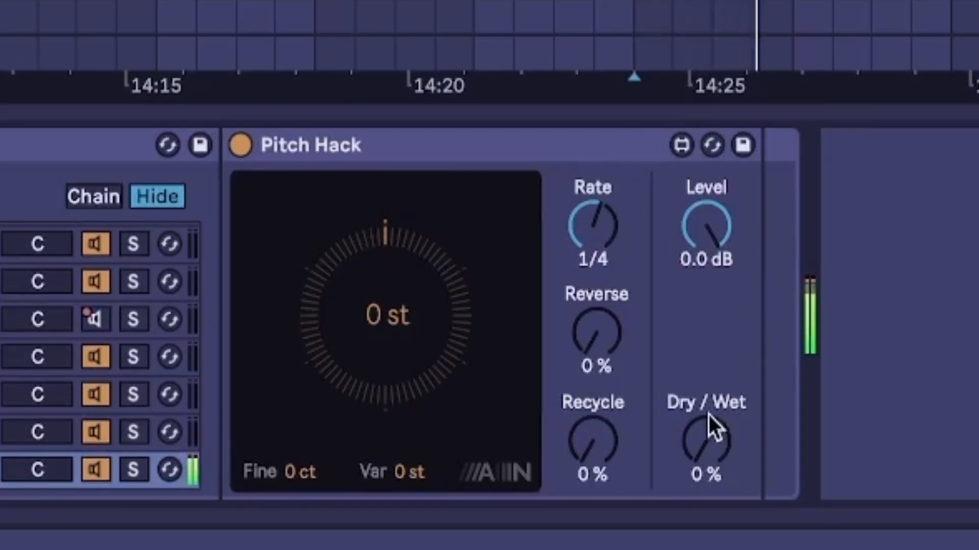
- Set Pitch Hack's Dry/Wet to 100%, Reverse to 100% and Rate to 1/8
{"action": "left_click_drag", "start_coordinate": [712, 416], "coordinate": [712, 306]}
{"action": "left_click_drag", "start_coordinate": [596, 334], "coordinate": [599, 244]}
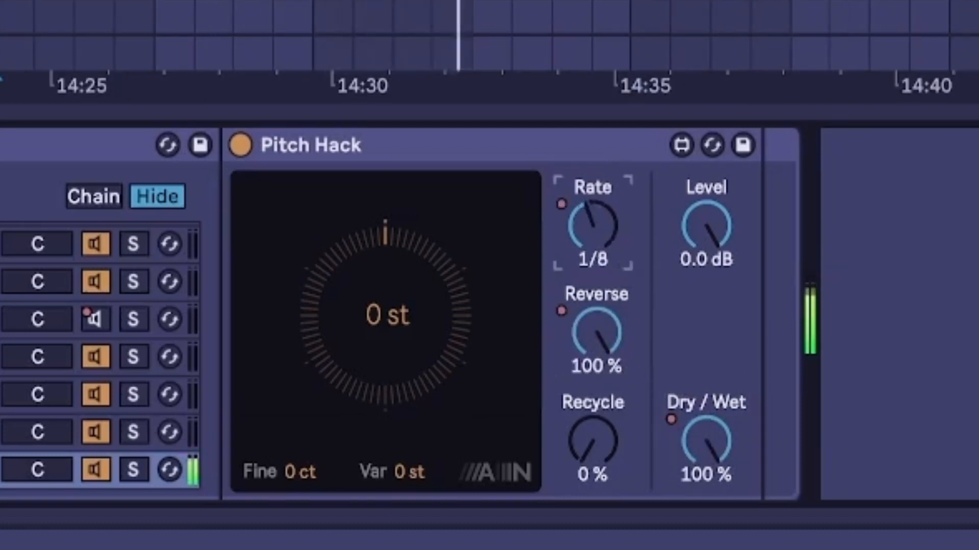
{"action": "mouse_move", "coordinate": [389, 400]}
{"action": "left_mouse_down"}
{"action": "mouse_move", "coordinate": [389, 377]}
{"action": "mouse_move", "coordinate": [389, 424]}
{"action": "mouse_move", "coordinate": [389, 399]}
{"action": "left_mouse_up"}
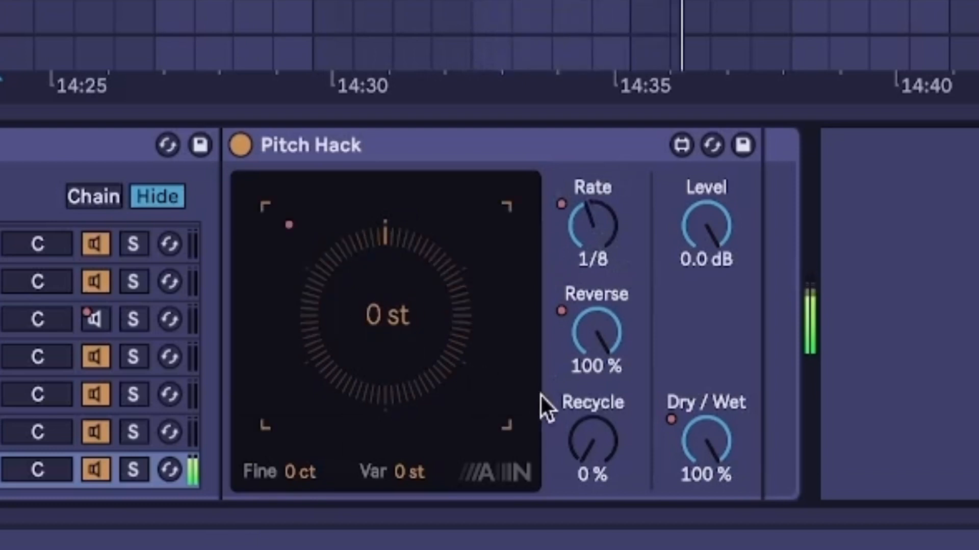
{"action": "left_click", "coordinate": [577, 432]}
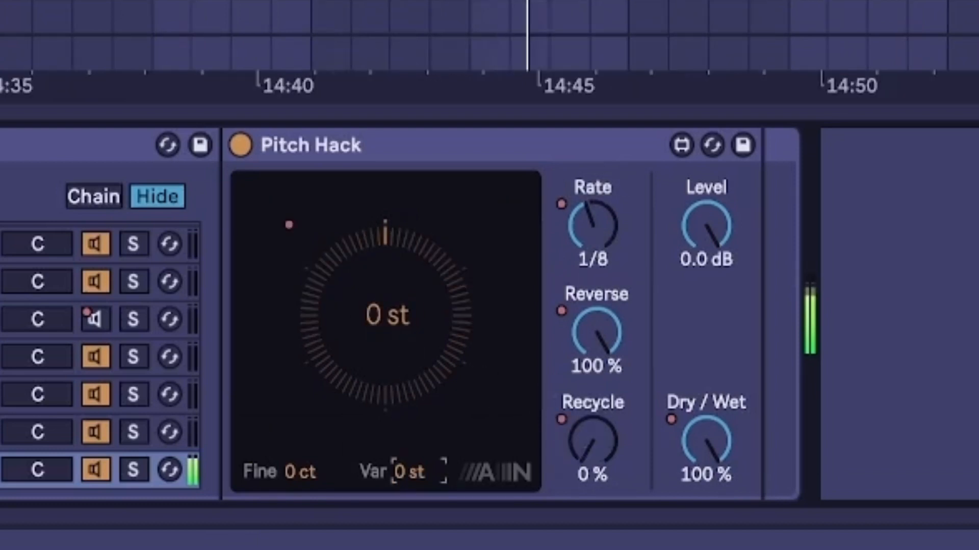
- Set Pitch Hack's Var to 24 st, its pitch to +5 st and Recycle to 55%
{"action": "left_click_drag", "start_coordinate": [418, 472], "coordinate": [418, 451]}
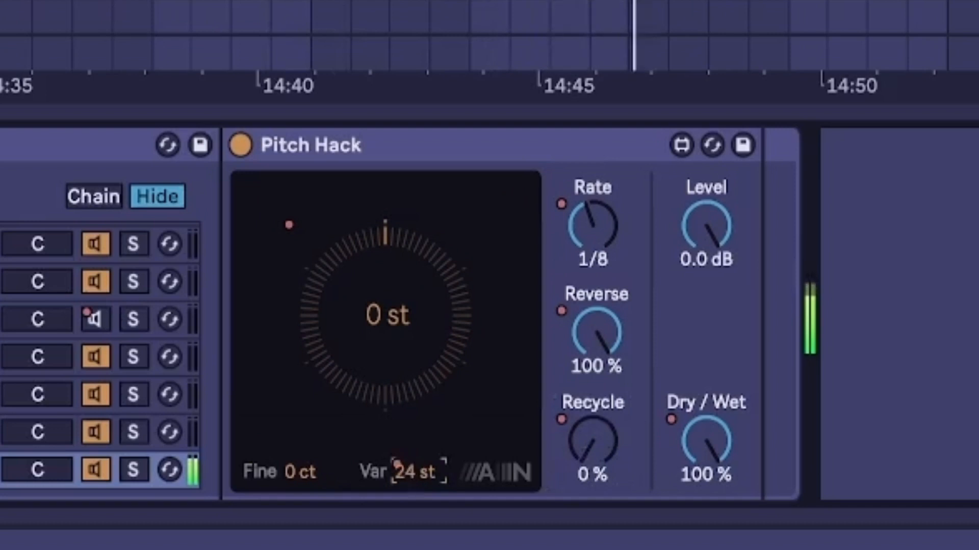
{"action": "left_click_drag", "start_coordinate": [590, 452], "coordinate": [590, 416]}
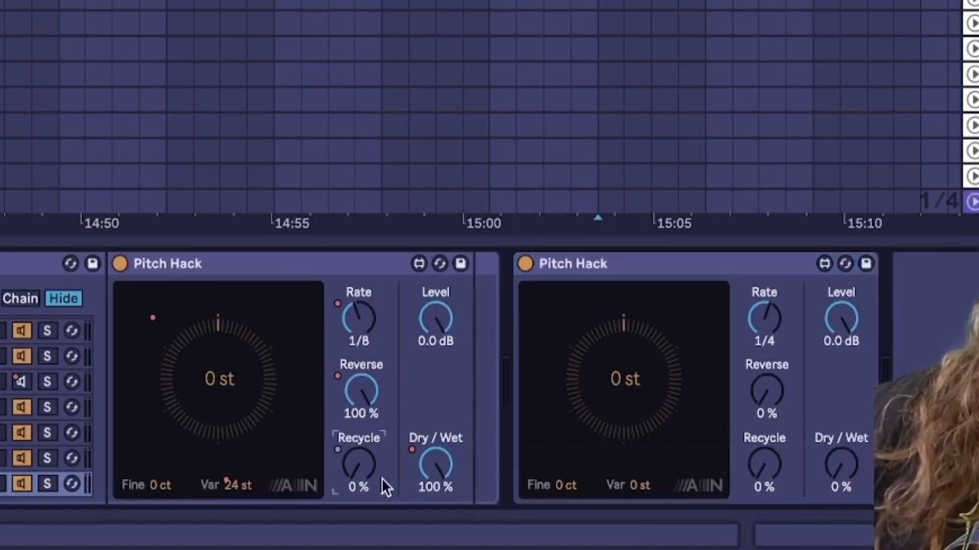
{"action": "left_click_drag", "start_coordinate": [204, 374], "coordinate": [204, 334]}
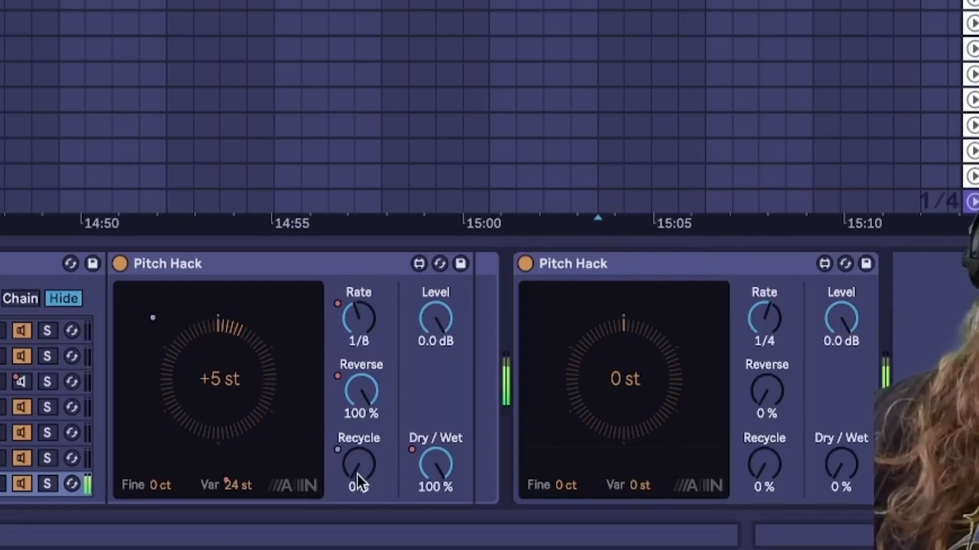
{"action": "left_click_drag", "start_coordinate": [359, 467], "coordinate": [359, 439]}
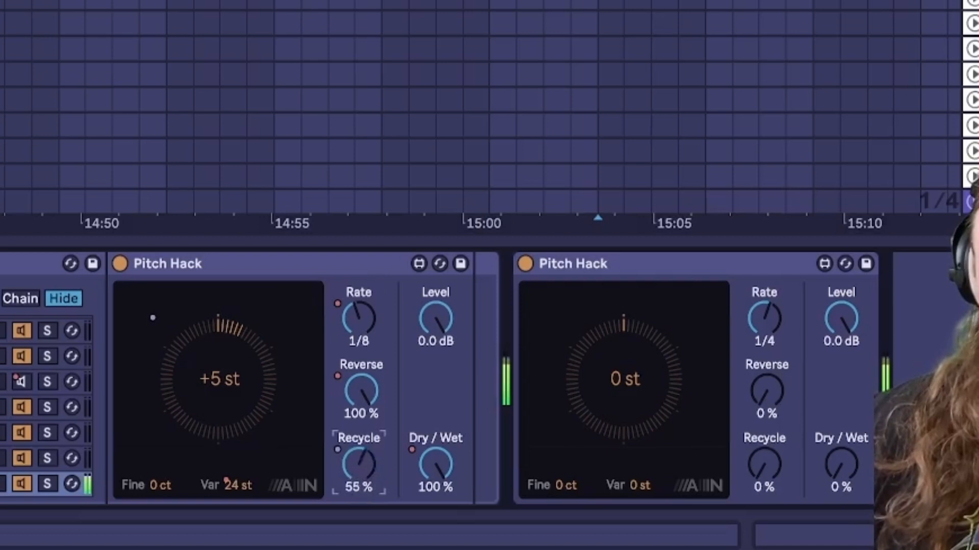
- Delete the unedited second Pitch Hack, duplicate the first one with 0% Recycle, and set the copy's pitch to -6 st
{"action": "left_click_drag", "start_coordinate": [556, 264], "coordinate": [469, 294]}
{"action": "key", "text": "Delete"}
{"action": "left_click", "coordinate": [294, 261]}
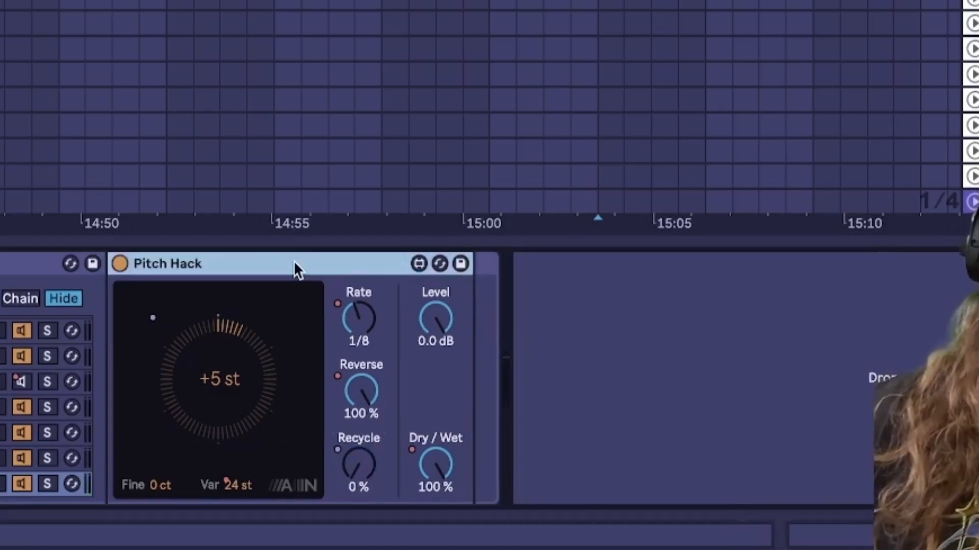
{"action": "key", "text": "ctrl+z"}
{"action": "left_click_drag", "start_coordinate": [567, 396], "coordinate": [567, 410]}
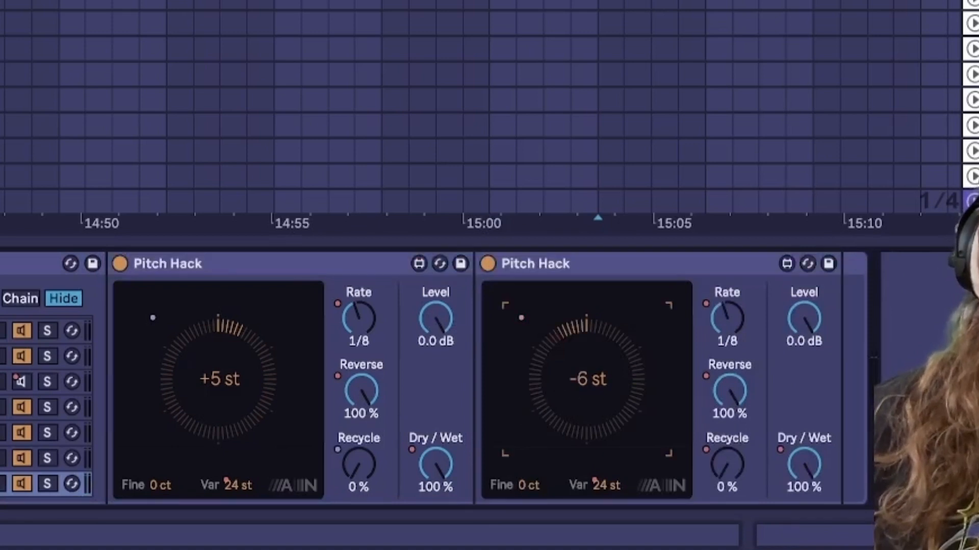
- Extend the chain to three Pitch Hacks, with the first at 0 st and the second at +5 st, 0 st Var and 43% Recycle
{"action": "left_click", "coordinate": [581, 267]}
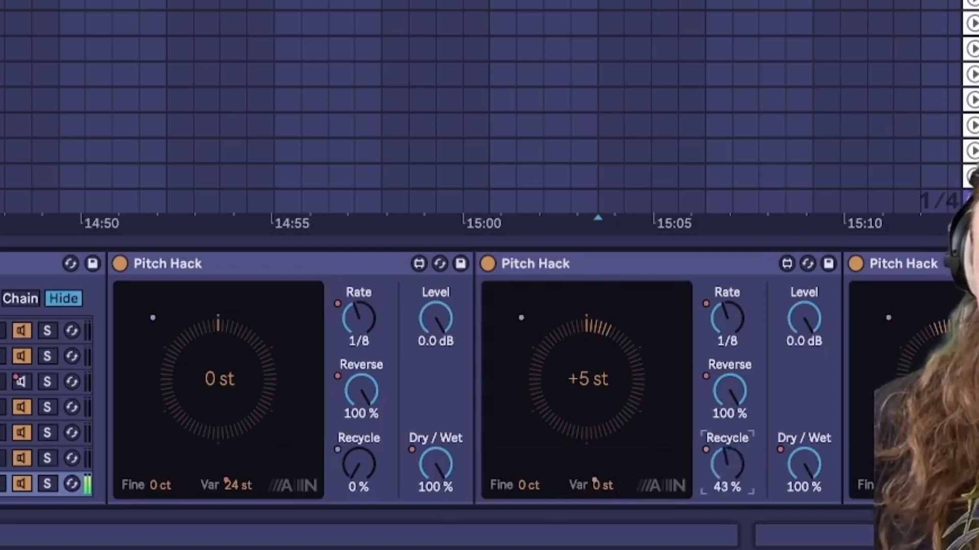
{"action": "left_click_drag", "start_coordinate": [359, 465], "coordinate": [359, 419]}
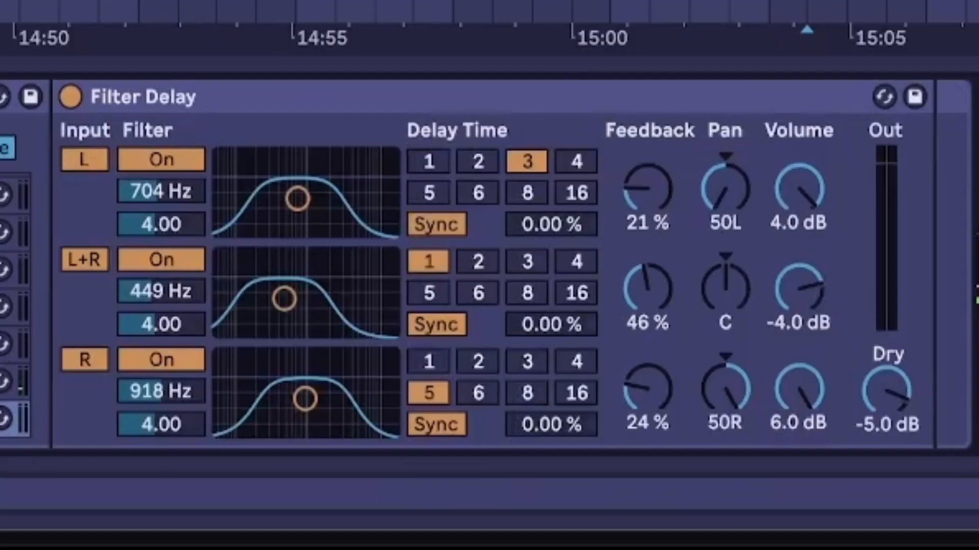
- During playback, set Filter Delay's left filter to 1.12 kHz and insert LFO-Cluster_6.3 before the device
{"action": "key", "text": "space"}
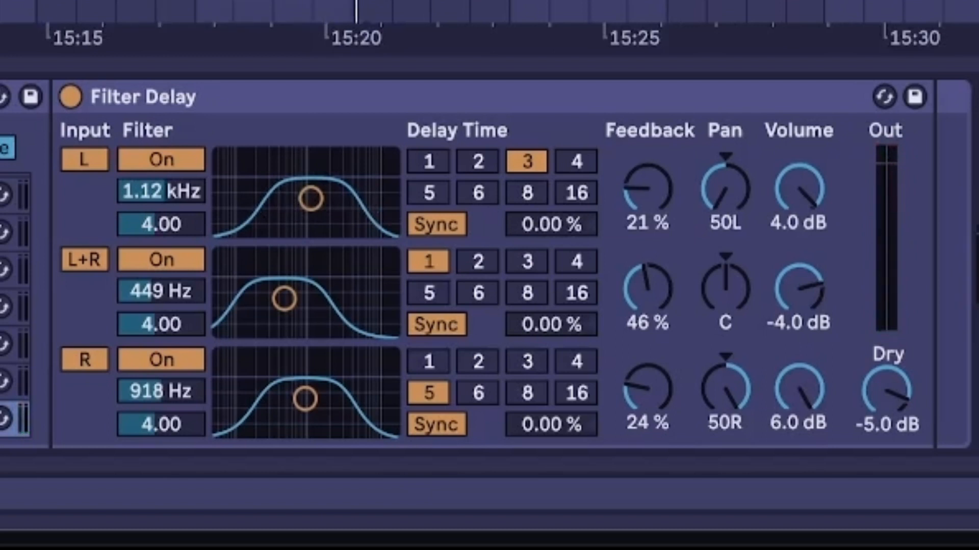
{"action": "left_click_drag", "start_coordinate": [153, 339], "coordinate": [54, 331]}
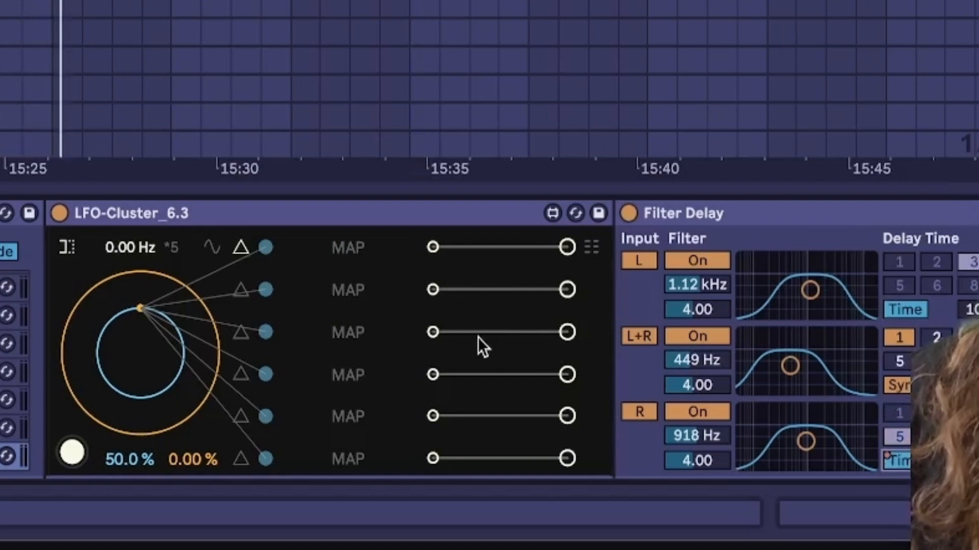
- Map LFO-Cluster's first two outputs to Filter Delay's 3 Time Delay and 1 Time Delay, with the rate at 2.93 Hz
{"action": "left_click", "coordinate": [357, 253]}
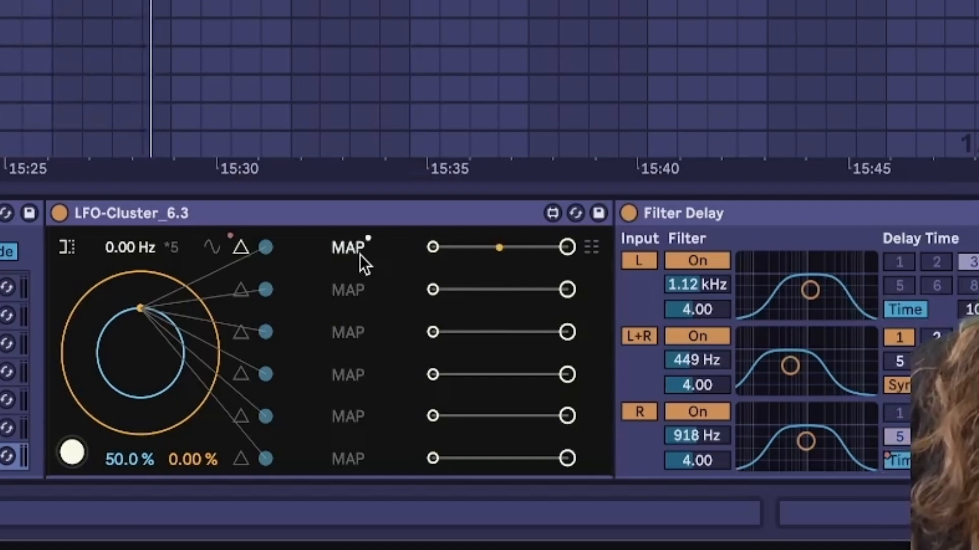
{"action": "left_click", "coordinate": [969, 460]}
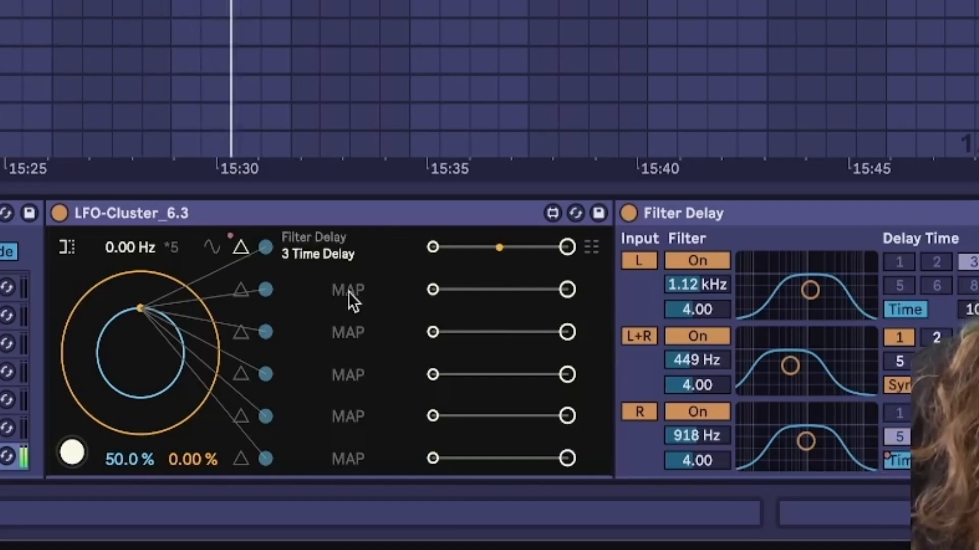
{"action": "left_click_drag", "start_coordinate": [156, 268], "coordinate": [215, 256]}
{"action": "left_click", "coordinate": [381, 284]}
{"action": "left_click", "coordinate": [968, 310]}
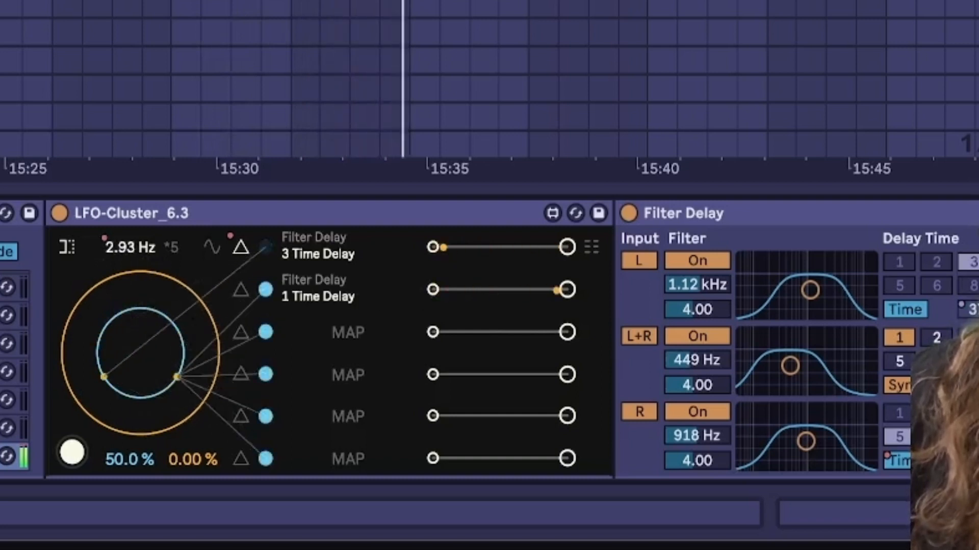
- Map LFO-Cluster's third and fourth outputs to Filter Delay's 1 Filter Freq and 3 Filter Freq
{"action": "left_click", "coordinate": [357, 332]}
{"action": "left_click", "coordinate": [664, 282]}
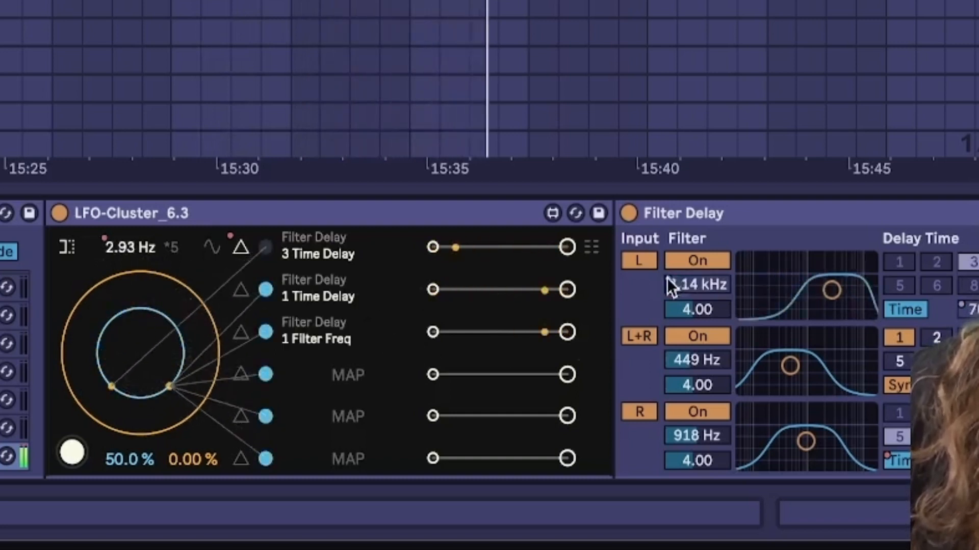
{"action": "left_click", "coordinate": [357, 375]}
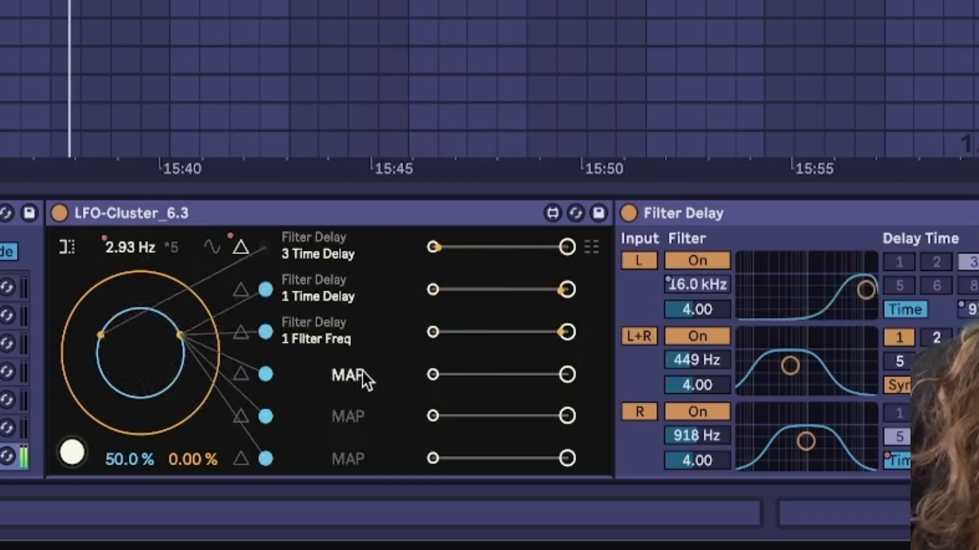
{"action": "left_click", "coordinate": [714, 432]}
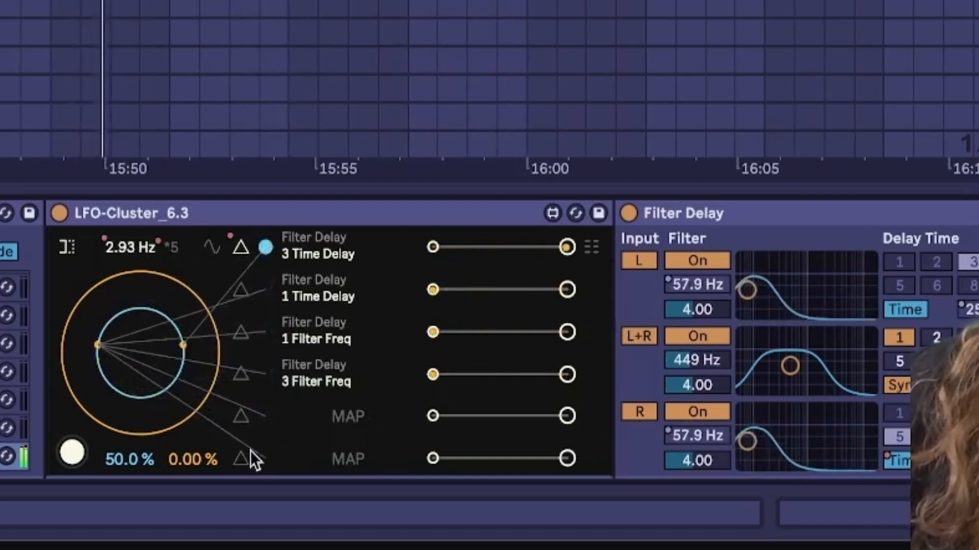
- Set LFO-Cluster's orange percentage to 25.2% and its blue percentage to 41.3%
{"action": "left_click_drag", "start_coordinate": [193, 460], "coordinate": [193, 419]}
{"action": "left_click", "coordinate": [129, 460]}
{"action": "mouse_move", "coordinate": [129, 460]}
{"action": "left_mouse_down"}
{"action": "mouse_move", "coordinate": [130, 494]}
{"action": "mouse_move", "coordinate": [130, 474]}
{"action": "left_mouse_up"}
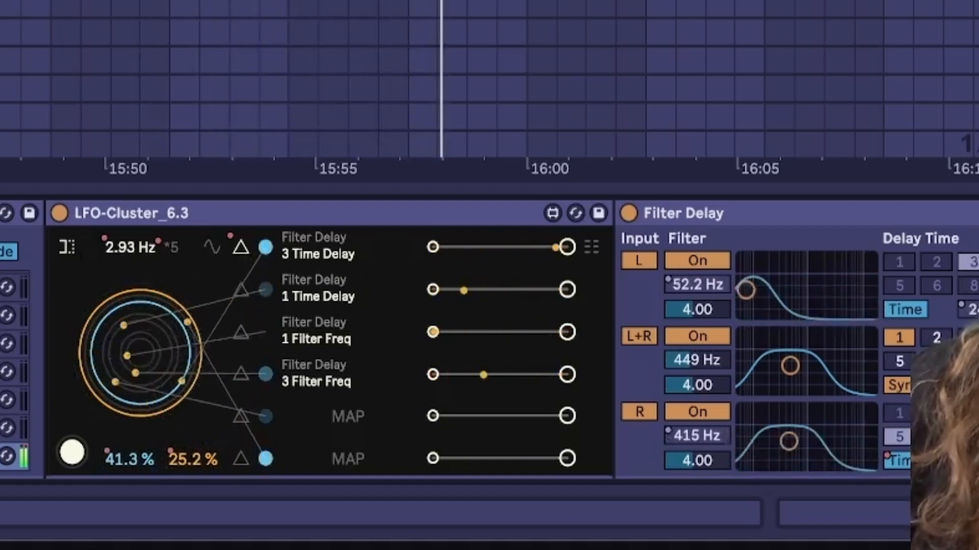
- Map LFO-Cluster's fifth output to another Filter Delay parameter and arm its sixth output for mapping
{"action": "left_click", "coordinate": [362, 415]}
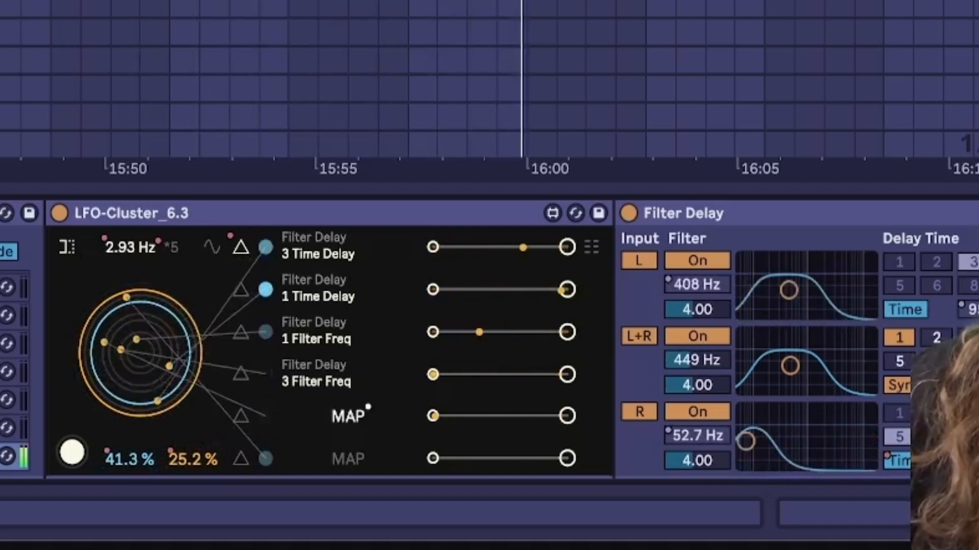
{"action": "left_click", "coordinate": [976, 270]}
{"action": "left_click", "coordinate": [346, 460]}
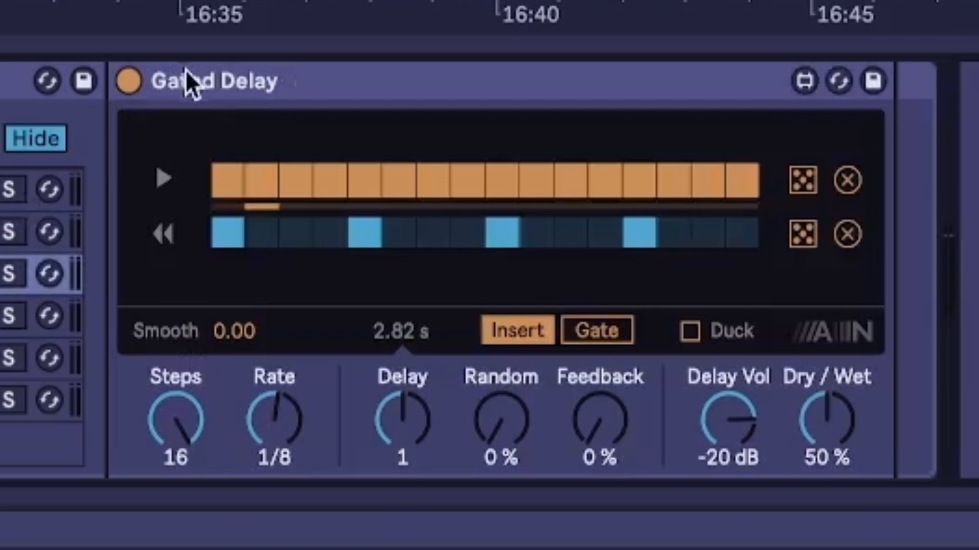
- With playback running, set Gated Delay to 12 steps, 55% feedback, 63% random and a 1/9 delay
{"action": "left_click", "coordinate": [198, 75]}
{"action": "left_click", "coordinate": [556, 3]}
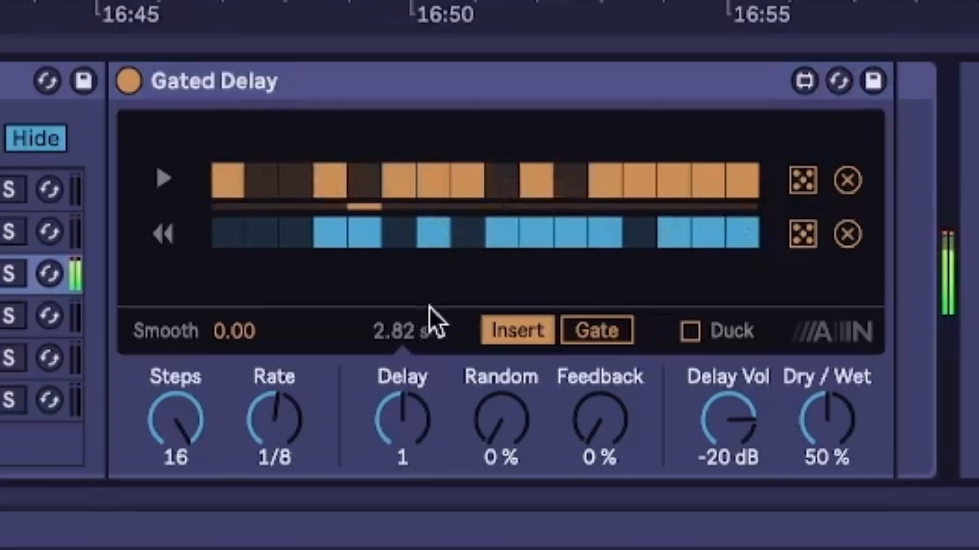
{"action": "left_click_drag", "start_coordinate": [176, 421], "coordinate": [176, 438]}
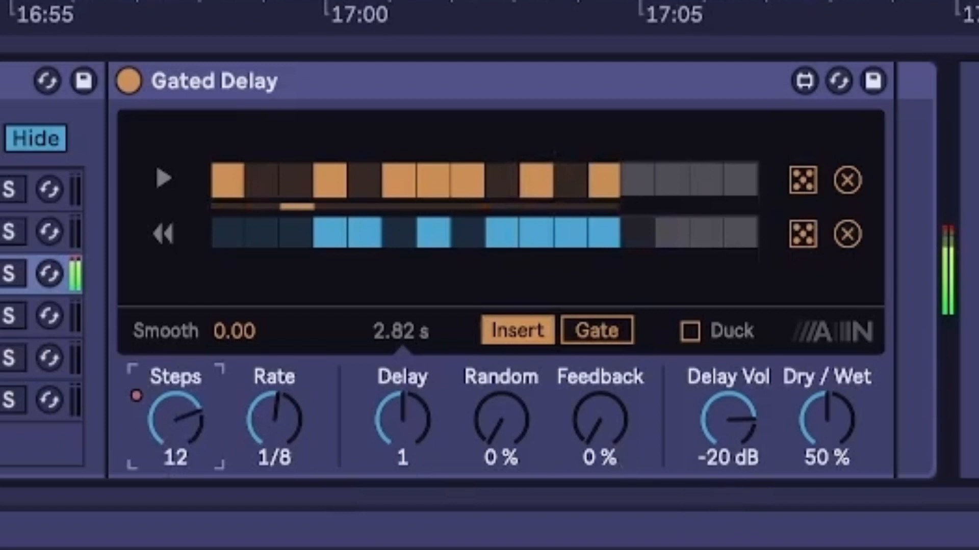
{"action": "left_click_drag", "start_coordinate": [599, 420], "coordinate": [494, 436]}
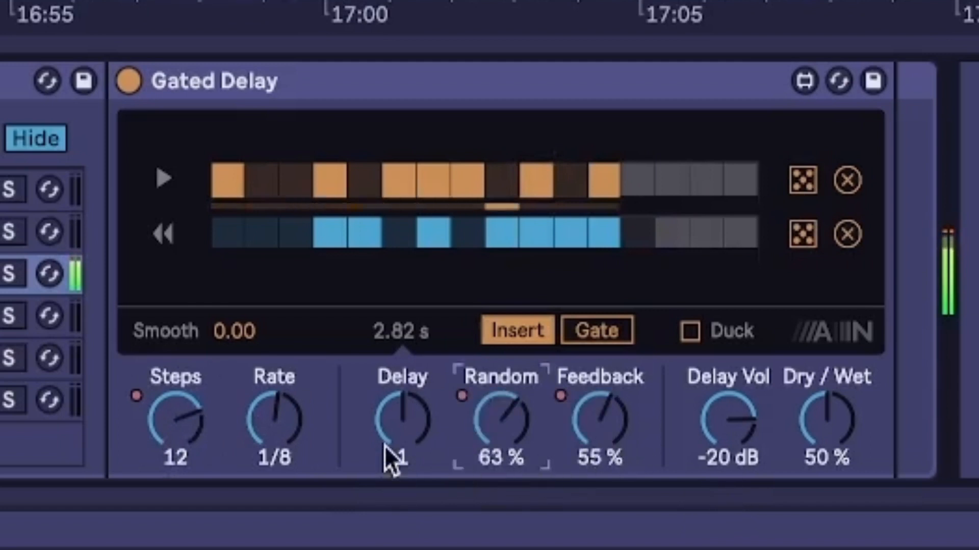
{"action": "left_click_drag", "start_coordinate": [389, 459], "coordinate": [389, 479]}
- Randomize Gated Delay's forward and reverse step patterns several times
{"action": "left_click", "coordinate": [791, 237]}
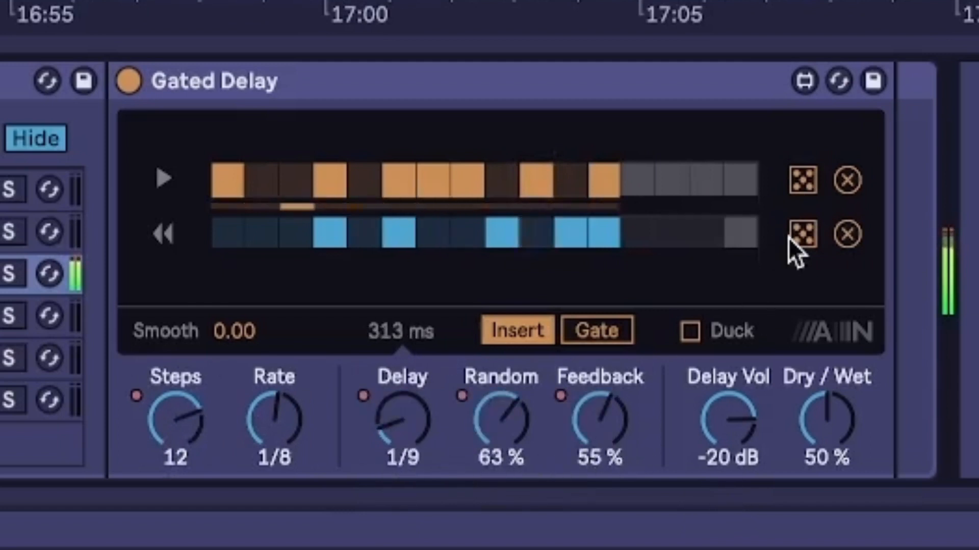
{"action": "left_click", "coordinate": [808, 177]}
{"action": "left_click", "coordinate": [793, 239]}
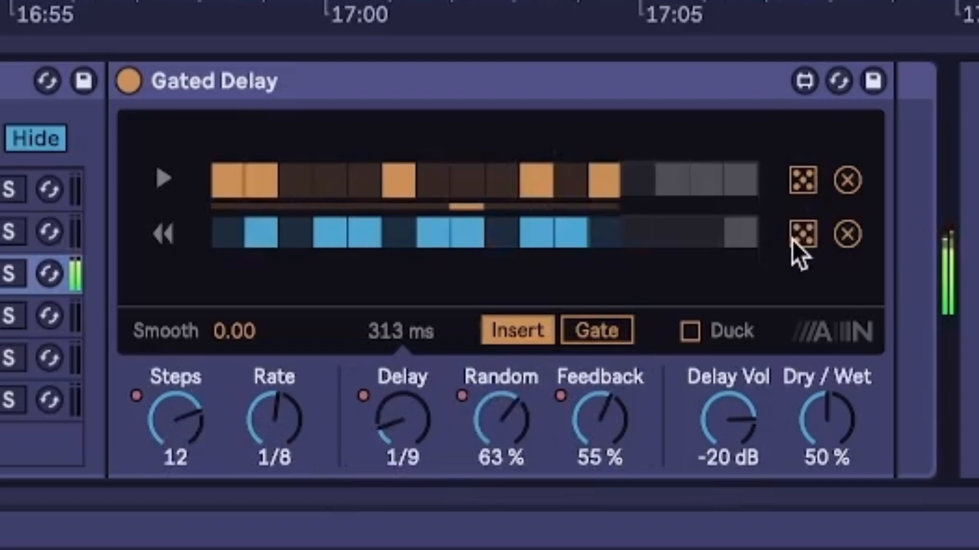
{"action": "left_click", "coordinate": [808, 183]}
{"action": "left_click", "coordinate": [806, 183]}
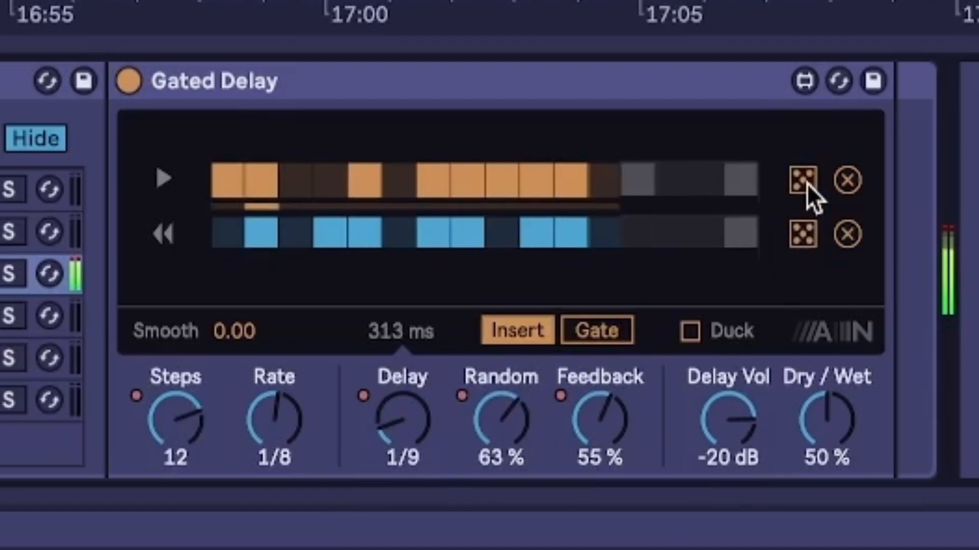
{"action": "left_click", "coordinate": [806, 184]}
- Set Gated Delay's rate to 1/16 and its steps to 7, and randomize the forward pattern again
{"action": "left_click_drag", "start_coordinate": [274, 419], "coordinate": [275, 429]}
{"action": "left_click_drag", "start_coordinate": [175, 419], "coordinate": [176, 440]}
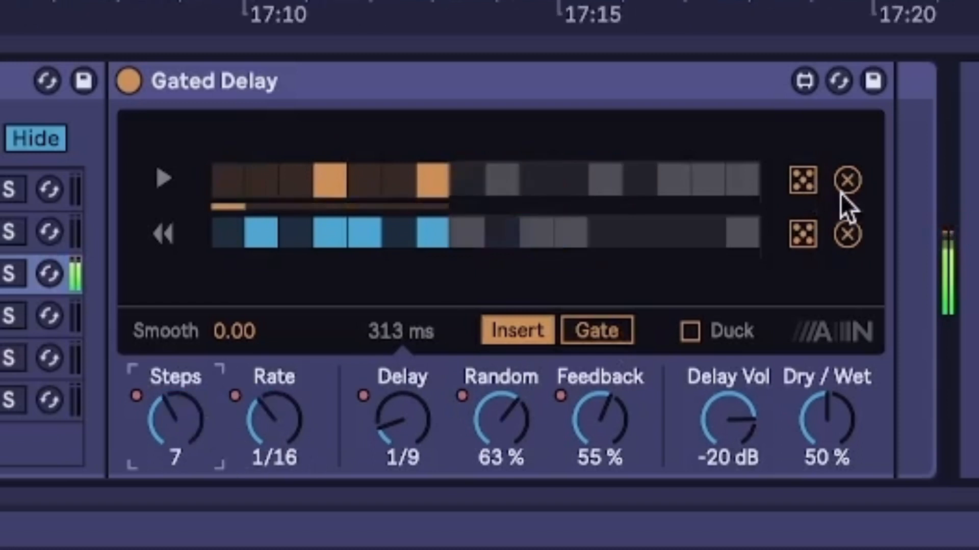
{"action": "left_click", "coordinate": [810, 181]}
- Lower Gated Delay's delay volume to -56 dB and raise its feedback, random and delay amounts
{"action": "left_click_drag", "start_coordinate": [736, 401], "coordinate": [725, 431]}
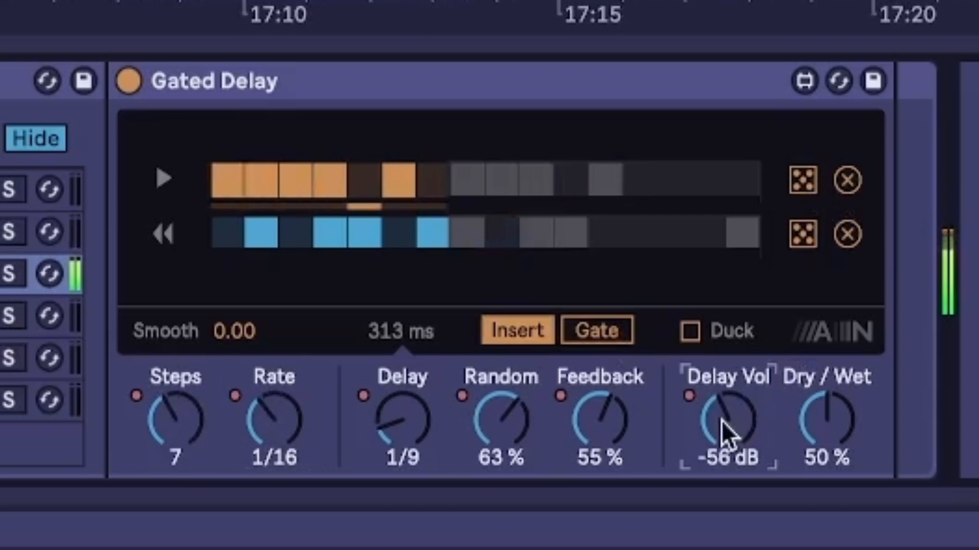
{"action": "left_click_drag", "start_coordinate": [600, 419], "coordinate": [600, 400]}
{"action": "left_click_drag", "start_coordinate": [507, 436], "coordinate": [507, 423]}
{"action": "mouse_move", "coordinate": [402, 433]}
{"action": "left_mouse_down"}
{"action": "mouse_move", "coordinate": [403, 393]}
{"action": "mouse_move", "coordinate": [403, 415]}
{"action": "left_mouse_up"}
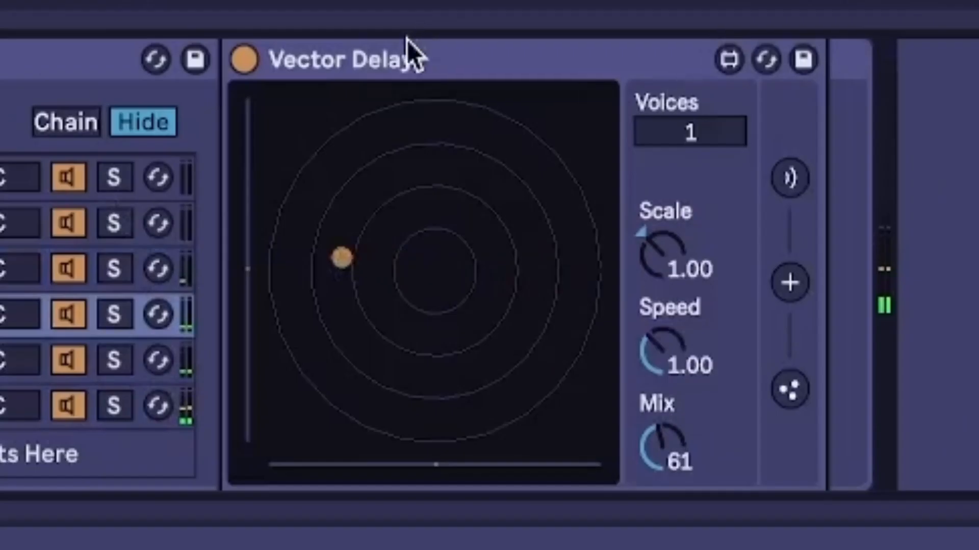
- Show Vector Delay's delay settings and set 7 voices, 82.2 ms time and 40.2% feedback, with Recycle and Reverse on
{"action": "left_click", "coordinate": [390, 58]}
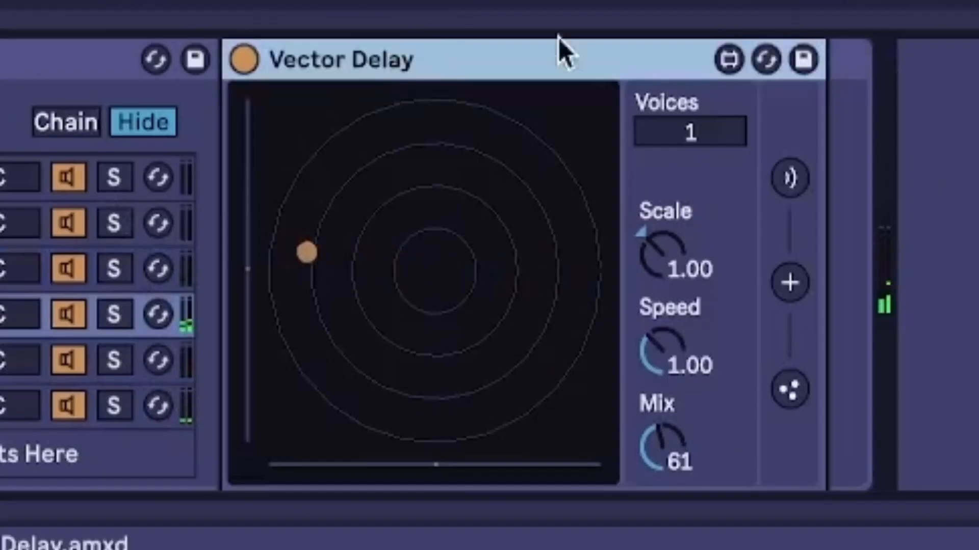
{"action": "left_click", "coordinate": [785, 179]}
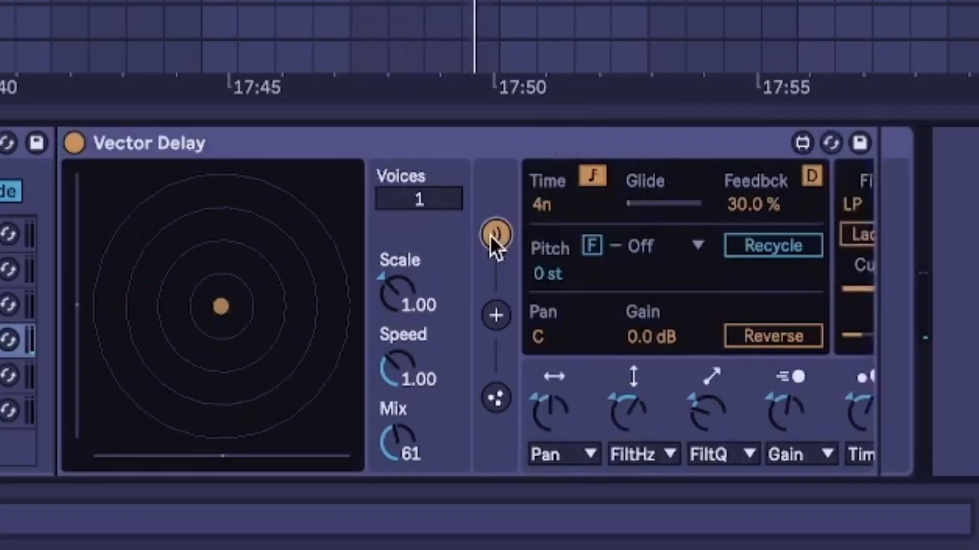
{"action": "left_click", "coordinate": [289, 138]}
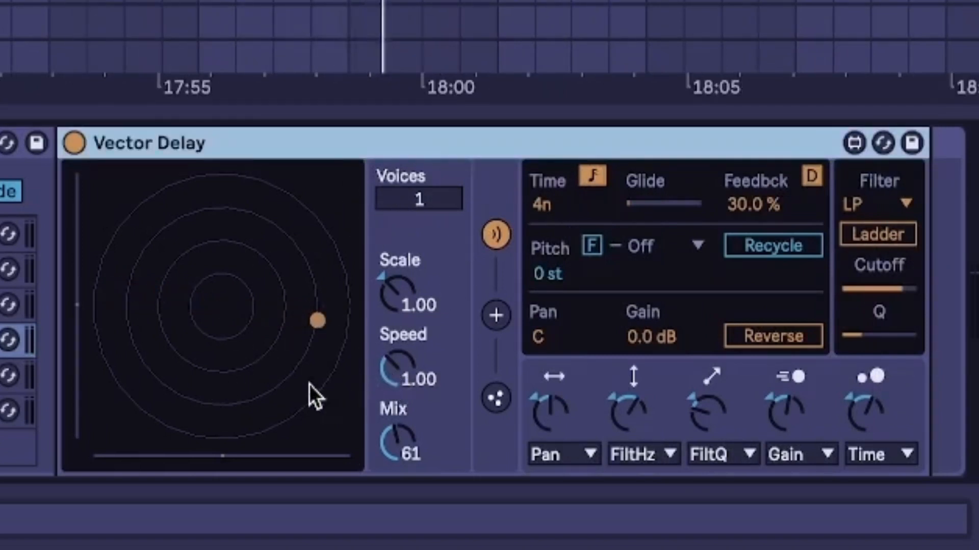
{"action": "left_click", "coordinate": [482, 316]}
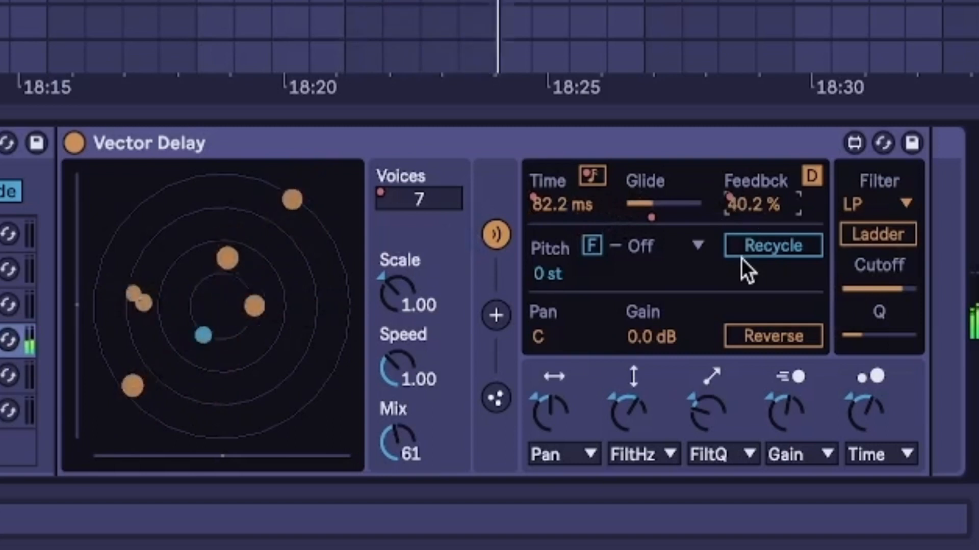
{"action": "left_click", "coordinate": [769, 249]}
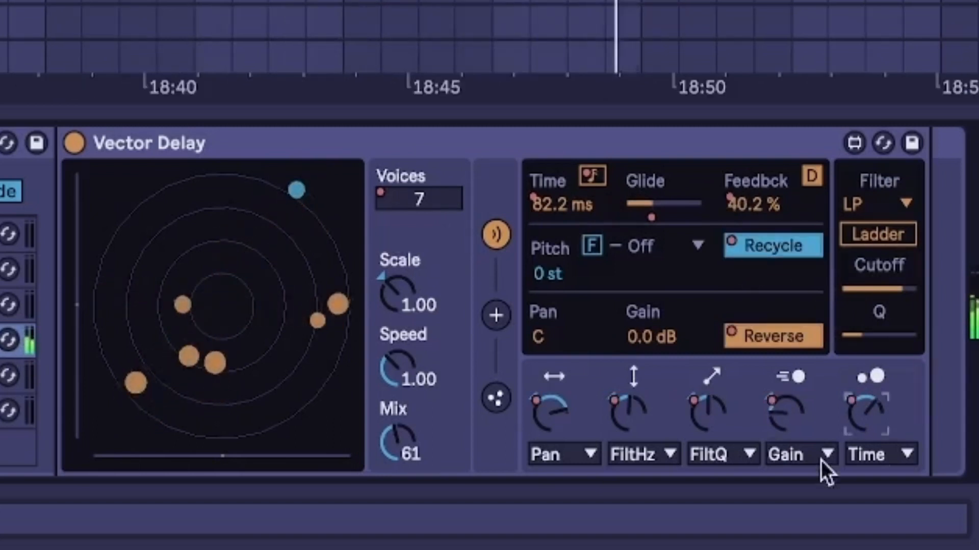
- Examine the target choices for Vector Delay's motion-based modulation slots
{"action": "left_click", "coordinate": [815, 461]}
{"action": "left_click", "coordinate": [782, 455]}
{"action": "left_click", "coordinate": [741, 451]}
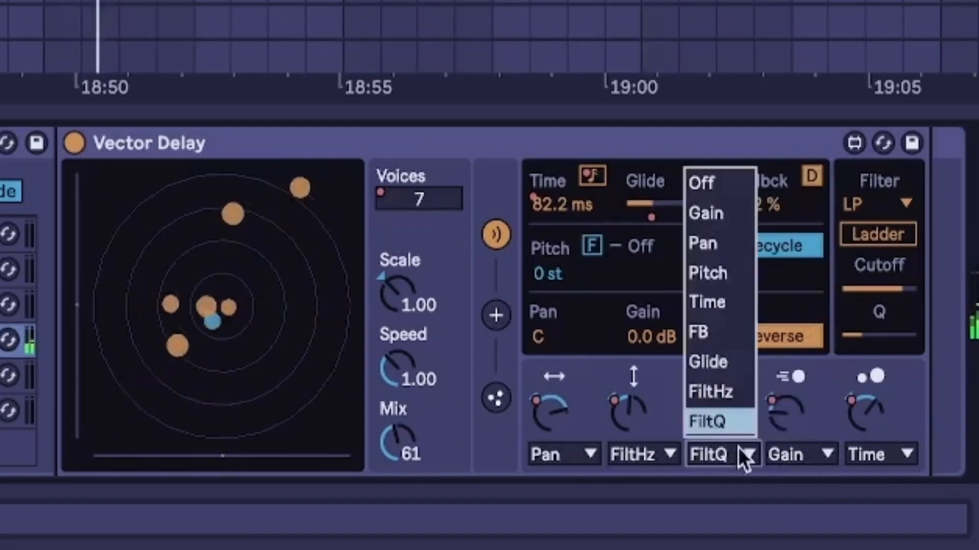
{"action": "left_click", "coordinate": [742, 450]}
{"action": "left_click", "coordinate": [801, 459]}
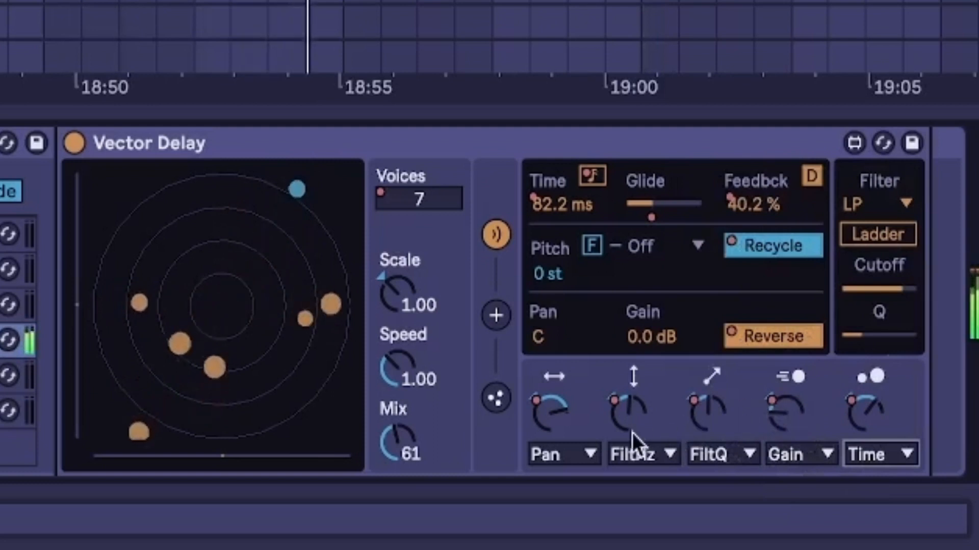
- Adjust Vector Delay's Gain modulation amount, enable the Ladder filter, and set scale to 3.50 and speed to 3.91
{"action": "left_click", "coordinate": [565, 424]}
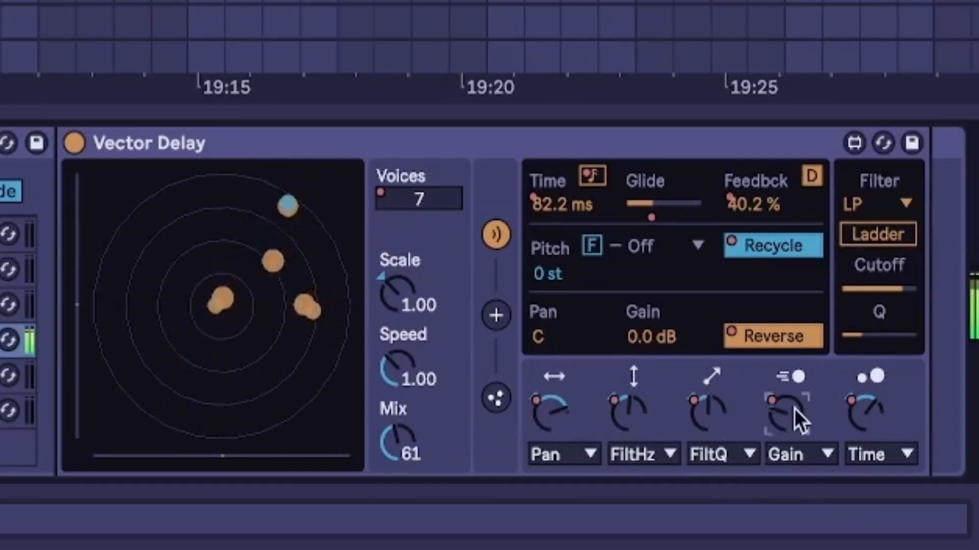
{"action": "left_click", "coordinate": [788, 411]}
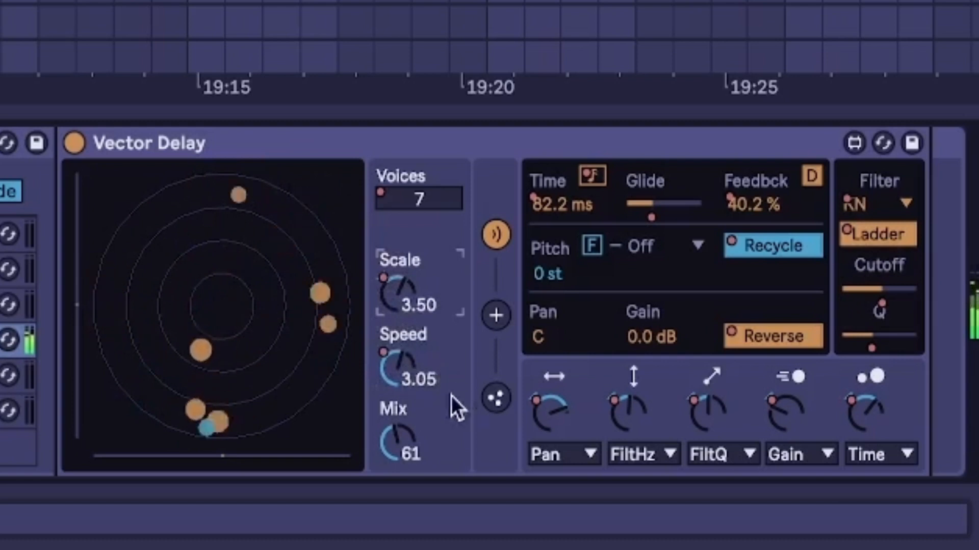
{"action": "mouse_move", "coordinate": [398, 386]}
{"action": "left_mouse_down"}
{"action": "mouse_move", "coordinate": [399, 357]}
{"action": "mouse_move", "coordinate": [399, 374]}
{"action": "left_mouse_up"}
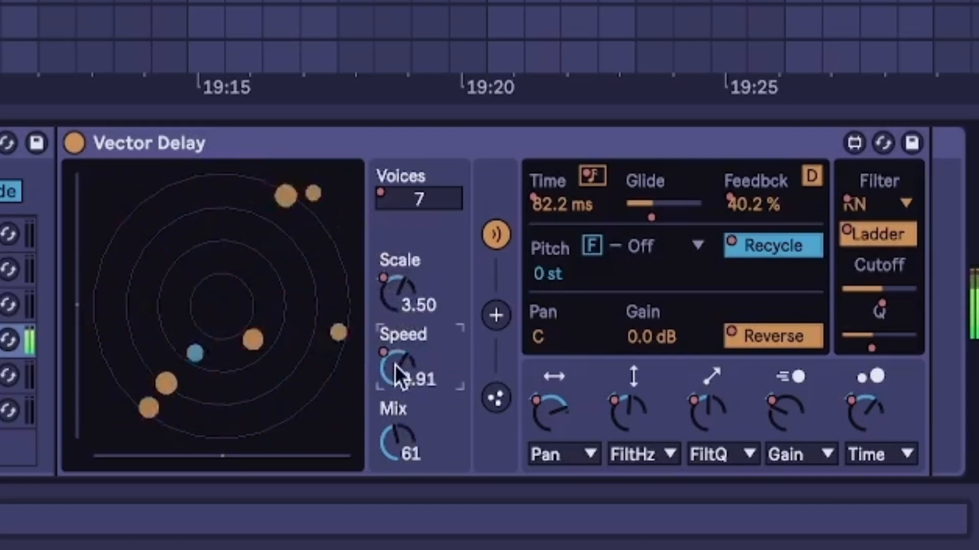
- Turn on Vector Delay's attractor with increased strength and set the particles' edge behavior to Wrap
{"action": "left_click", "coordinate": [488, 318]}
{"action": "left_click_drag", "start_coordinate": [652, 339], "coordinate": [662, 339]}
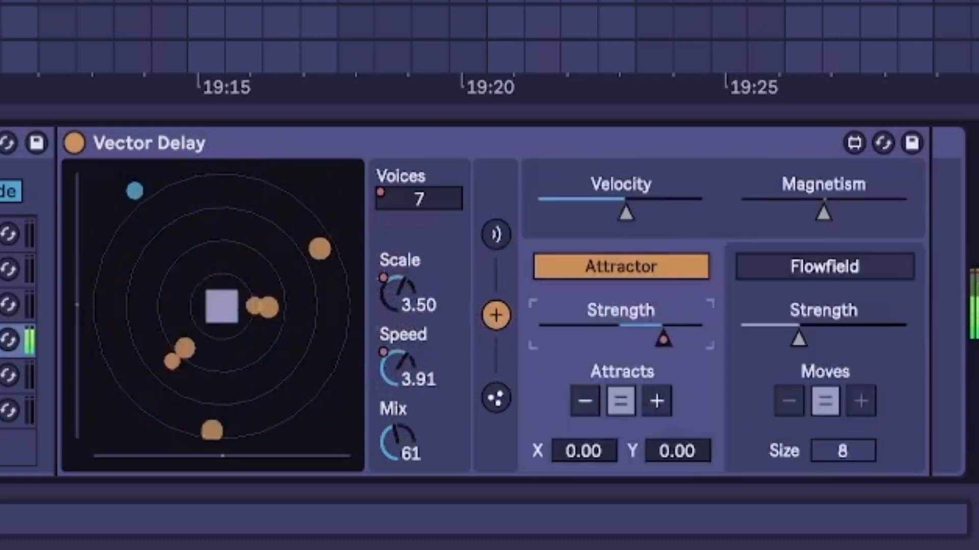
{"action": "left_click", "coordinate": [496, 398]}
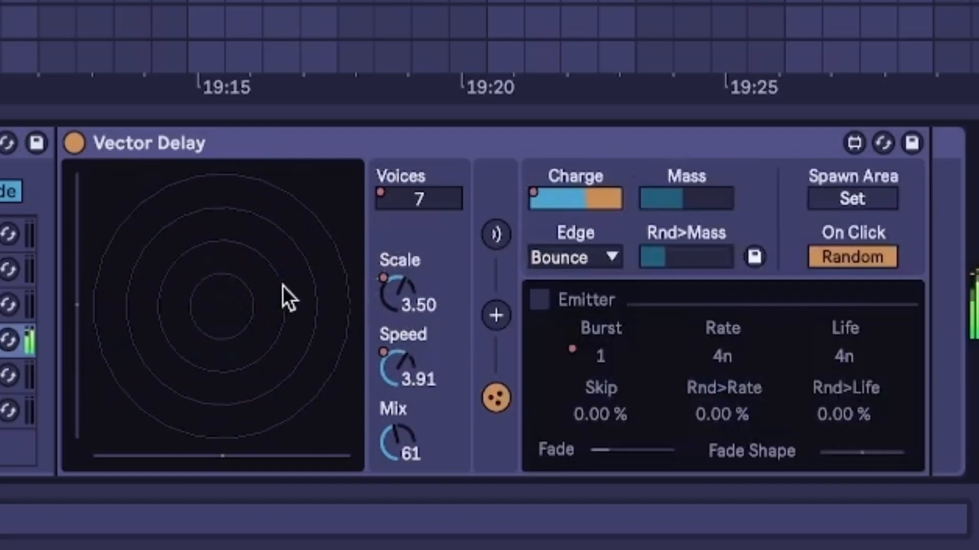
{"action": "left_click", "coordinate": [573, 259]}
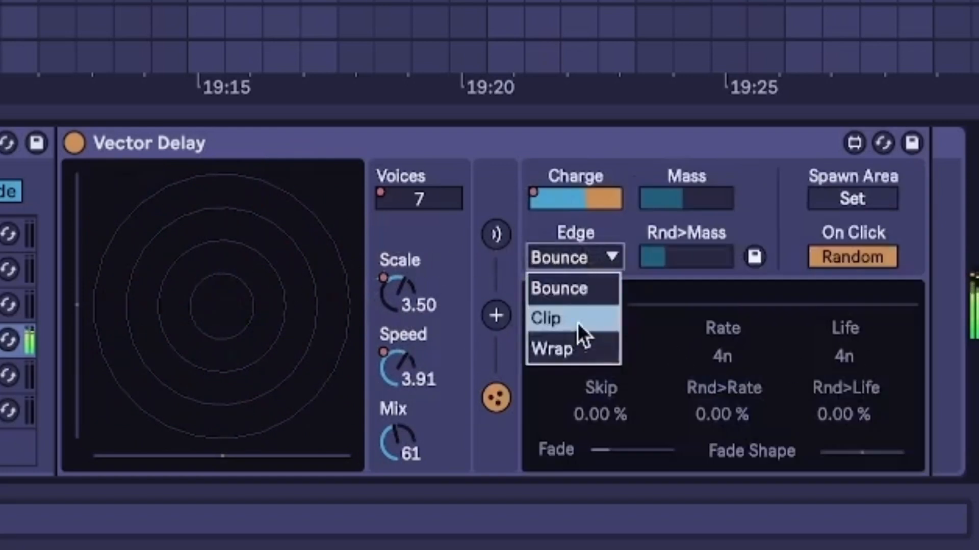
{"action": "left_click", "coordinate": [558, 349]}
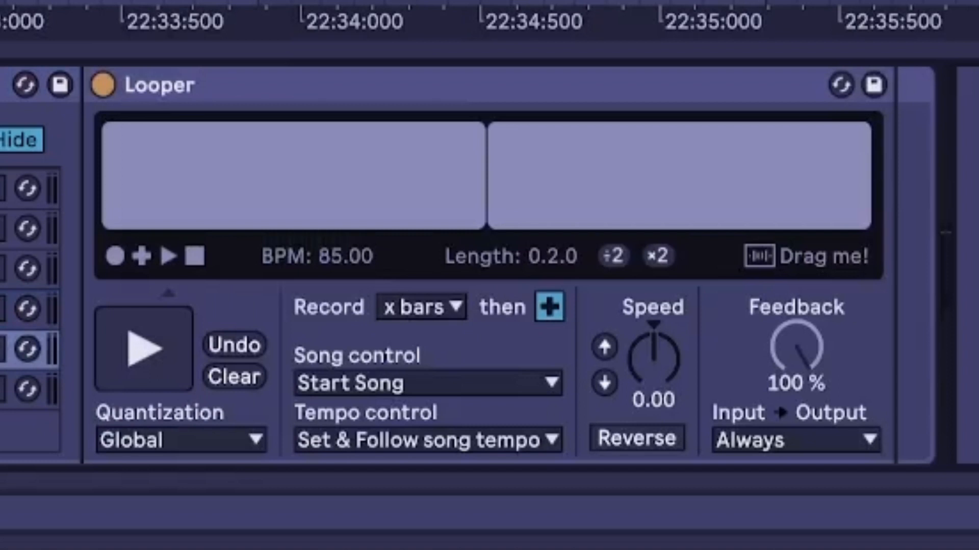
- Play the loop in Looper, swing its speed from -20.0 to 20.0, and enable Reverse
{"action": "left_click", "coordinate": [133, 350]}
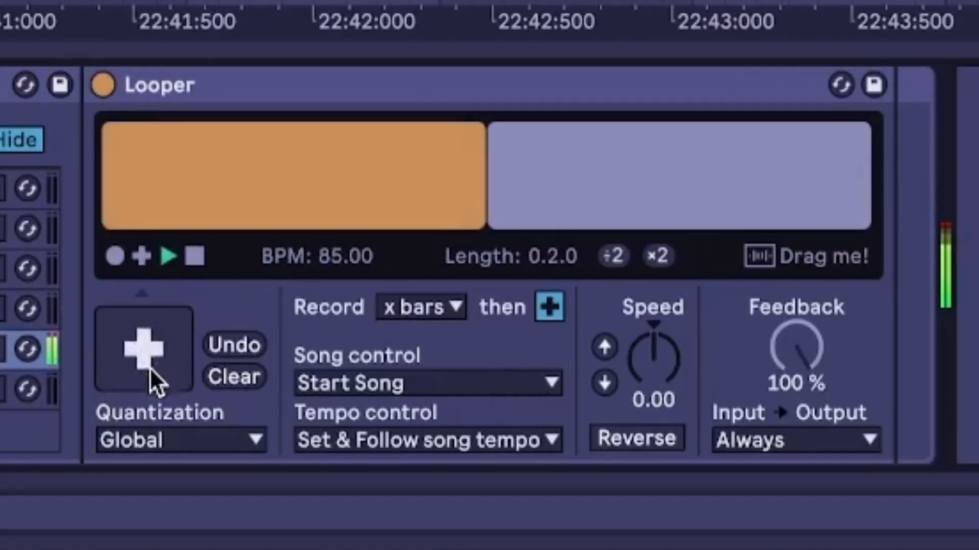
{"action": "left_click_drag", "start_coordinate": [653, 400], "coordinate": [653, 451]}
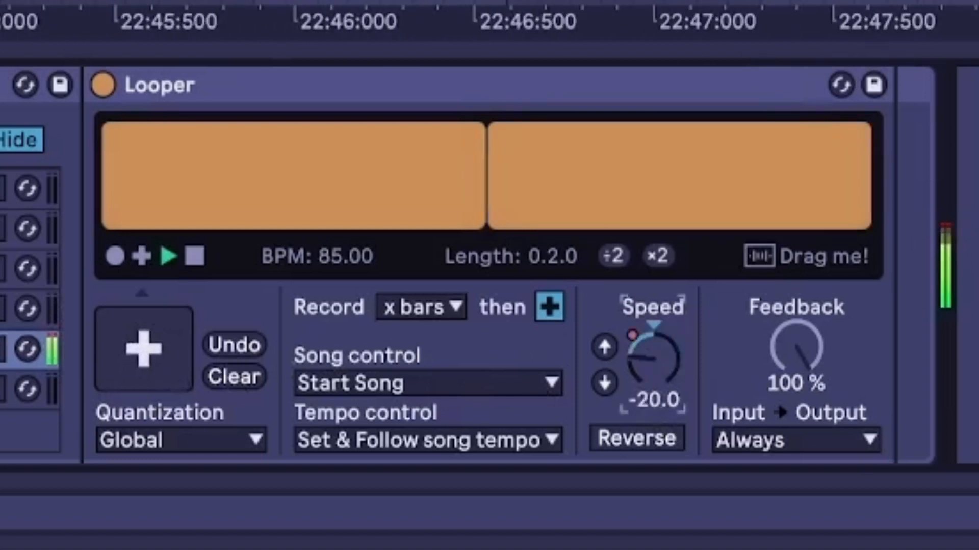
{"action": "left_click_drag", "start_coordinate": [653, 502], "coordinate": [653, 263]}
{"action": "left_click", "coordinate": [637, 441]}
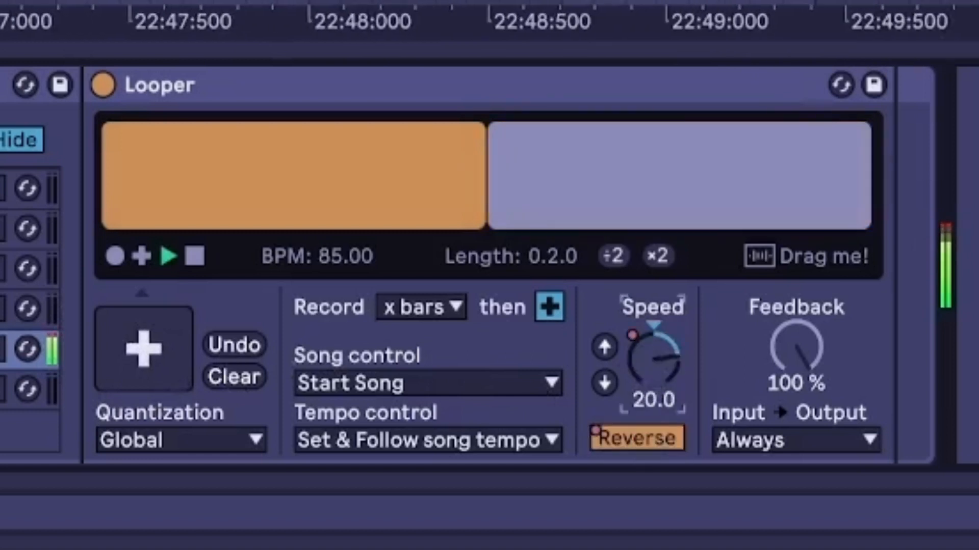
- Raise Looper's speed to 25.0, start overdubbing, and lower the feedback to 78%
{"action": "left_click_drag", "start_coordinate": [653, 356], "coordinate": [653, 331]}
{"action": "left_click", "coordinate": [115, 343]}
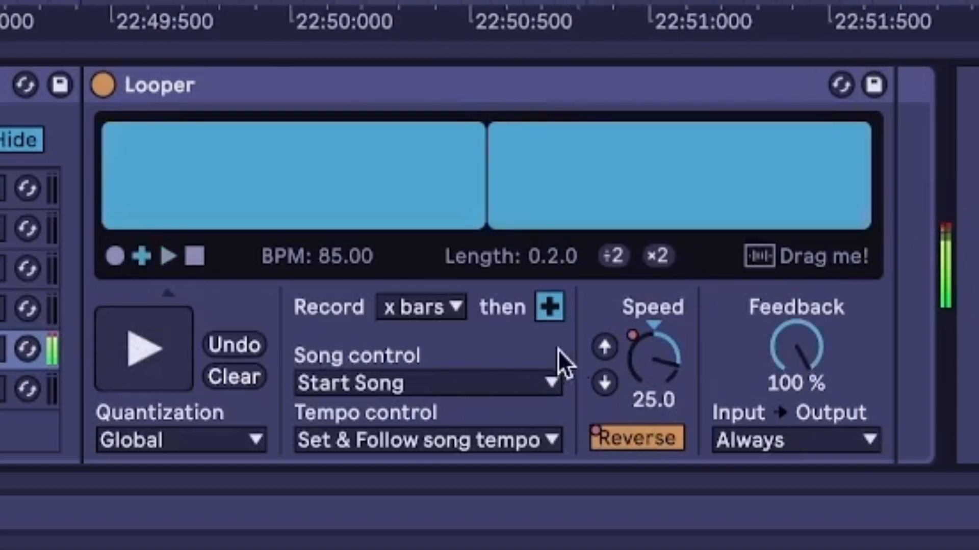
{"action": "left_click_drag", "start_coordinate": [798, 347], "coordinate": [798, 387]}
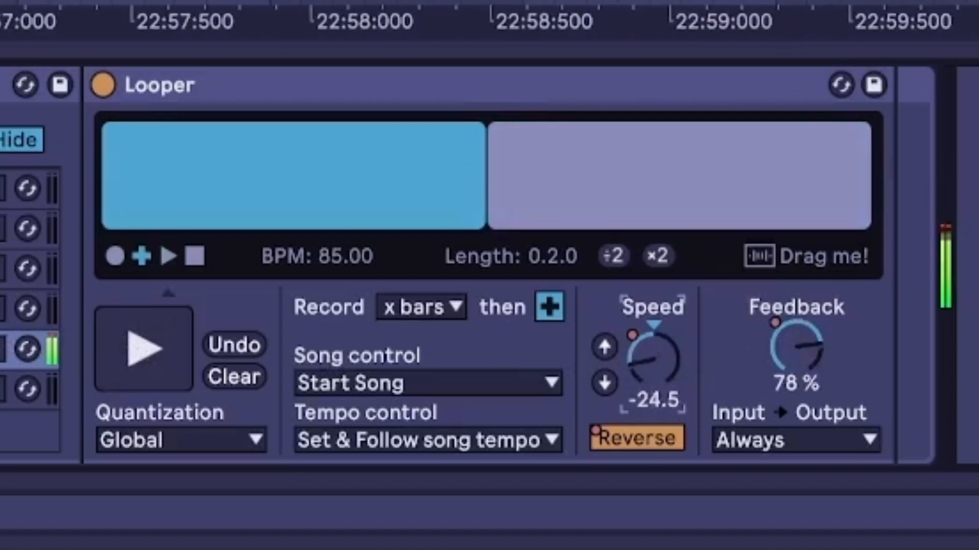
- While overdubbing, sweep Looper's speed through 18.0, -26.5 and 21.5, and reduce the feedback further
{"action": "left_click_drag", "start_coordinate": [654, 360], "coordinate": [654, 333]}
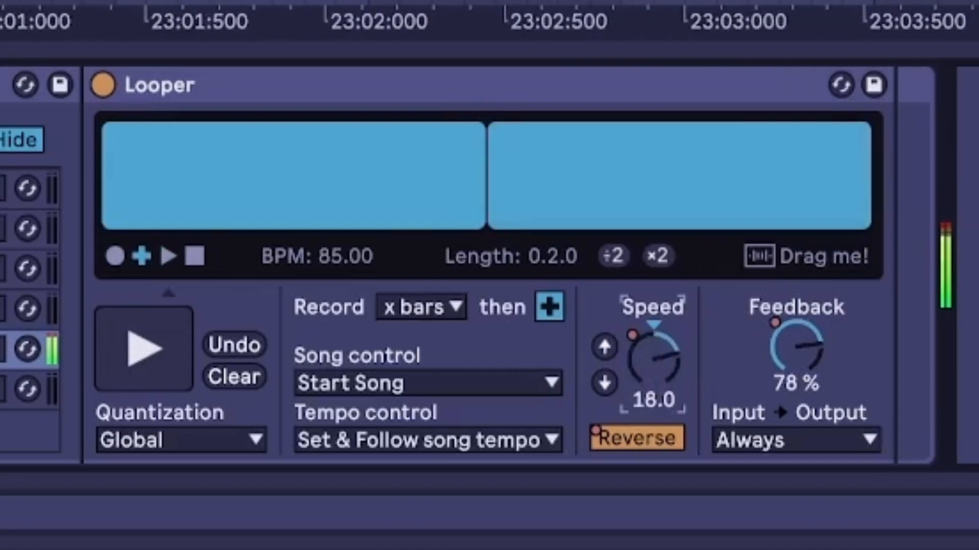
{"action": "left_click_drag", "start_coordinate": [653, 360], "coordinate": [654, 333]}
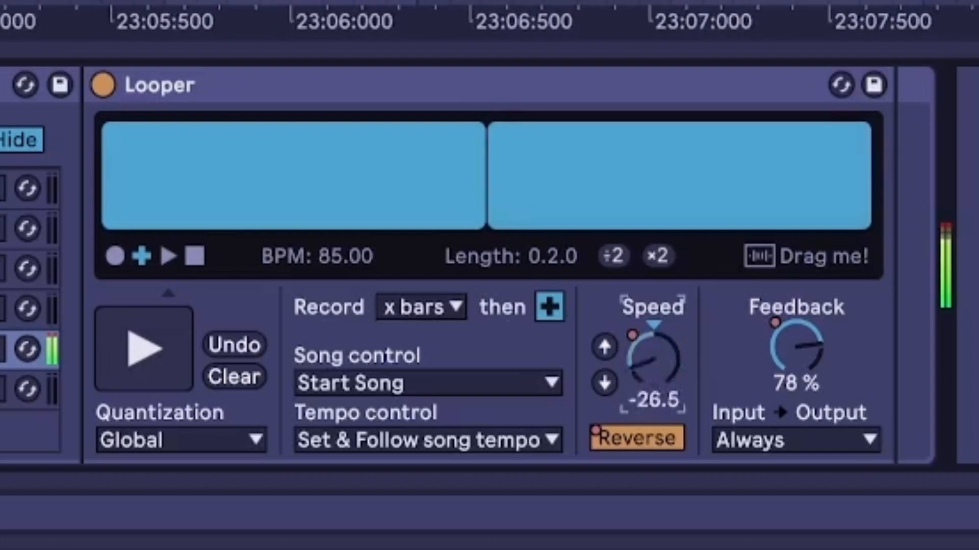
{"action": "left_click_drag", "start_coordinate": [653, 359], "coordinate": [654, 334]}
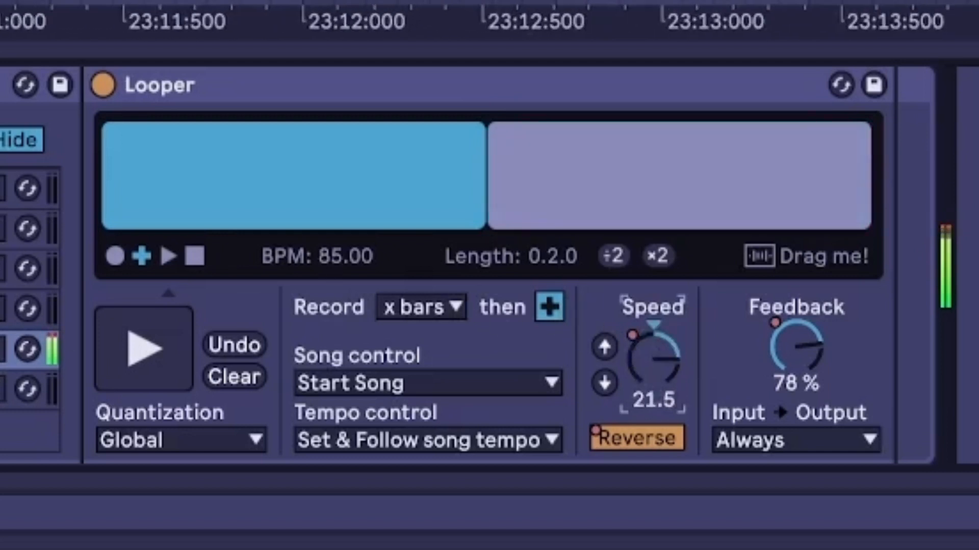
{"action": "left_click_drag", "start_coordinate": [795, 331], "coordinate": [795, 372]}
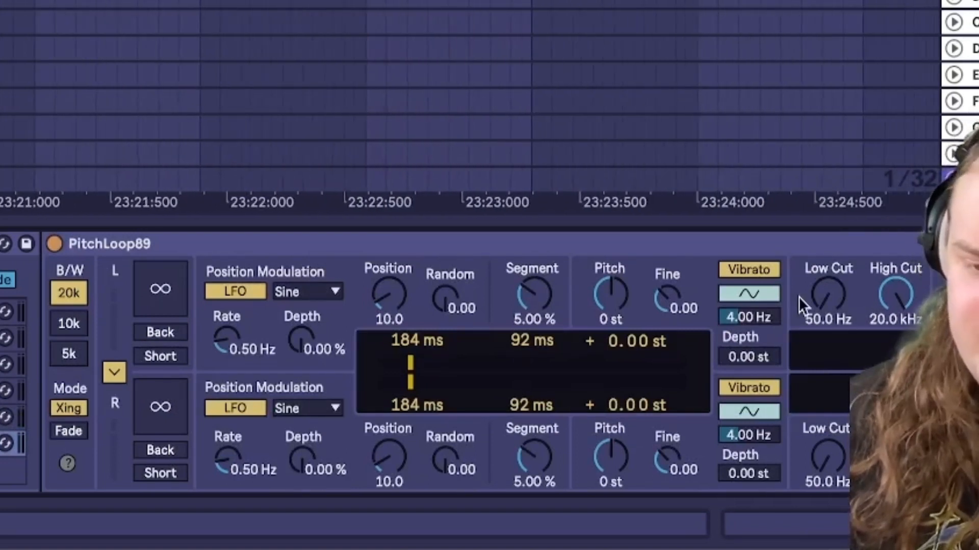
- Set PitchLoop89's position modulation depth to 30.5% on the left channel and 9.25% on the right, with a right rate of 7.81 Hz
{"action": "left_click", "coordinate": [641, 243]}
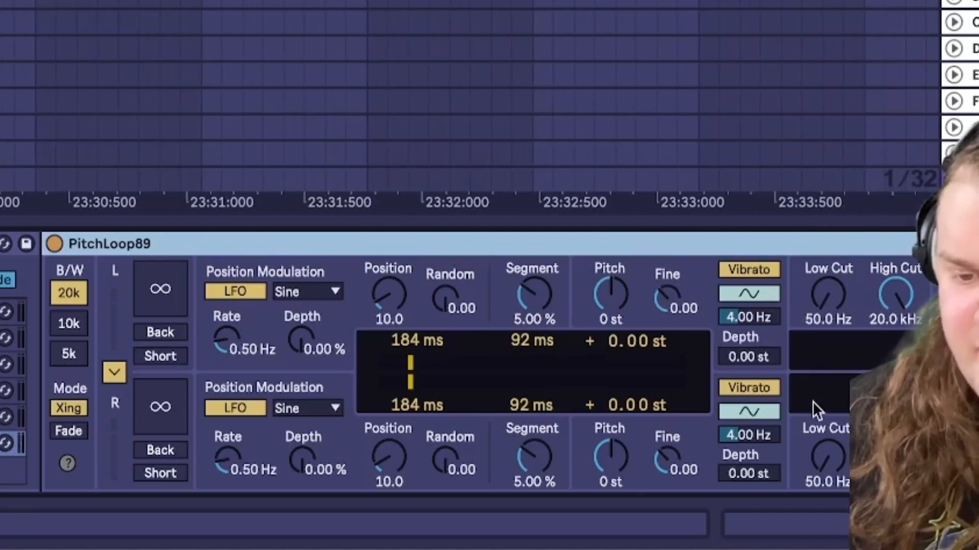
{"action": "left_click_drag", "start_coordinate": [292, 328], "coordinate": [292, 300]}
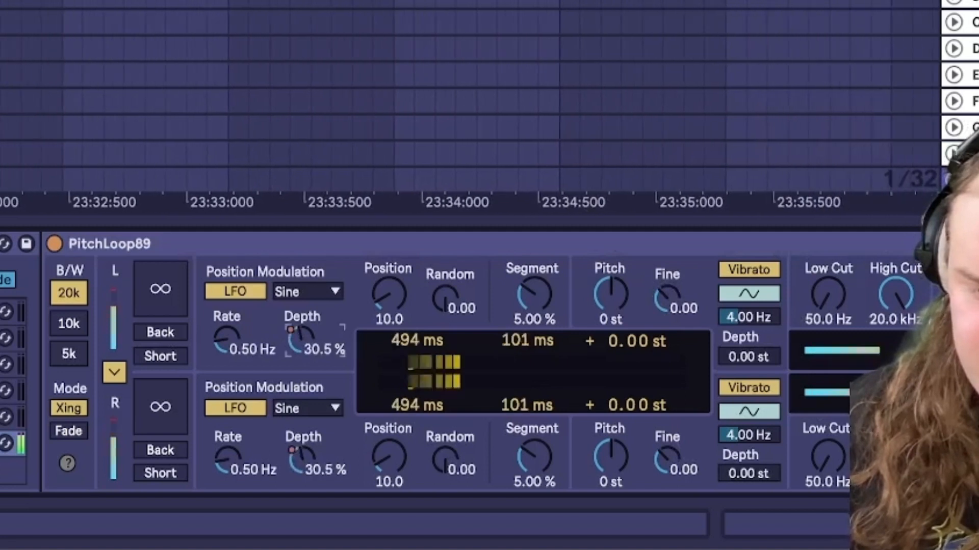
{"action": "mouse_move", "coordinate": [297, 446]}
{"action": "left_mouse_down"}
{"action": "mouse_move", "coordinate": [298, 432]}
{"action": "mouse_move", "coordinate": [290, 460]}
{"action": "left_mouse_up"}
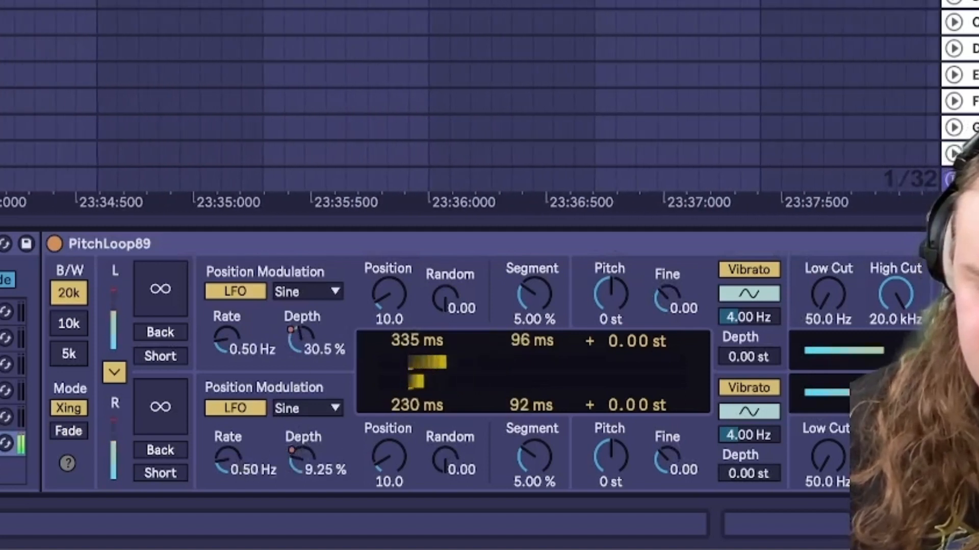
{"action": "left_click_drag", "start_coordinate": [227, 458], "coordinate": [227, 433]}
- Set the right channel's position to 67.5 and pitch to +7 st, with segments of 13.1% left and 2.32% right
{"action": "mouse_move", "coordinate": [390, 451]}
{"action": "left_mouse_down"}
{"action": "mouse_move", "coordinate": [390, 428]}
{"action": "mouse_move", "coordinate": [389, 446]}
{"action": "left_mouse_up"}
{"action": "mouse_move", "coordinate": [611, 457]}
{"action": "left_mouse_down"}
{"action": "mouse_move", "coordinate": [610, 445]}
{"action": "mouse_move", "coordinate": [607, 461]}
{"action": "left_mouse_up"}
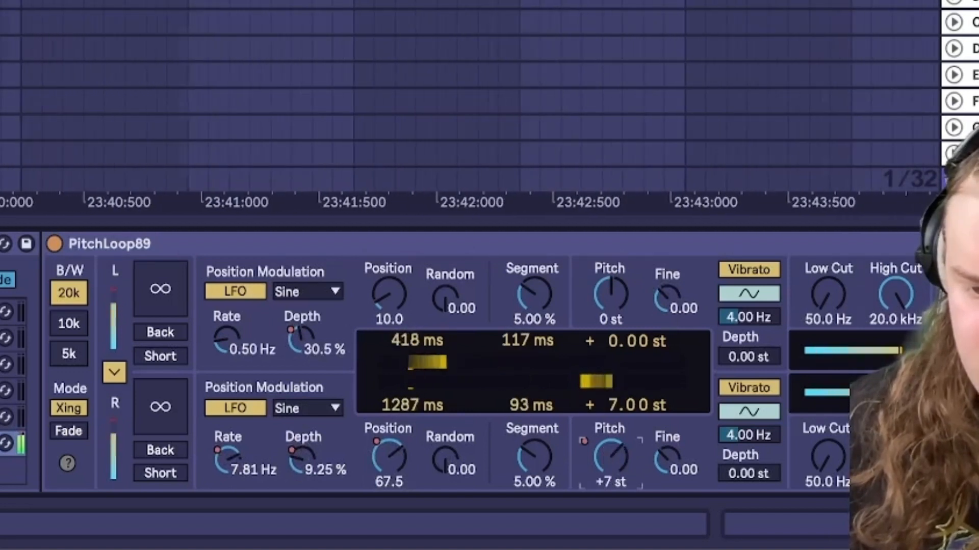
{"action": "mouse_move", "coordinate": [530, 423]}
{"action": "left_mouse_down"}
{"action": "mouse_move", "coordinate": [530, 412]}
{"action": "mouse_move", "coordinate": [528, 425]}
{"action": "left_mouse_up"}
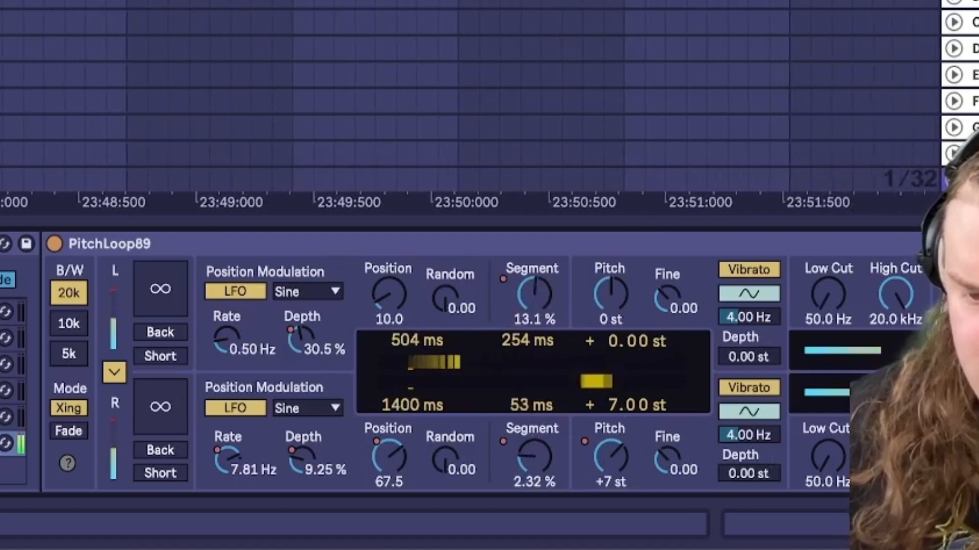
- Set both low cuts to 61.2 Hz, vibrato rates to 6.21 Hz left and 3.08 Hz right, and vibrato depths to 0.43 st and 0.15 st
{"action": "left_click_drag", "start_coordinate": [827, 307], "coordinate": [771, 301]}
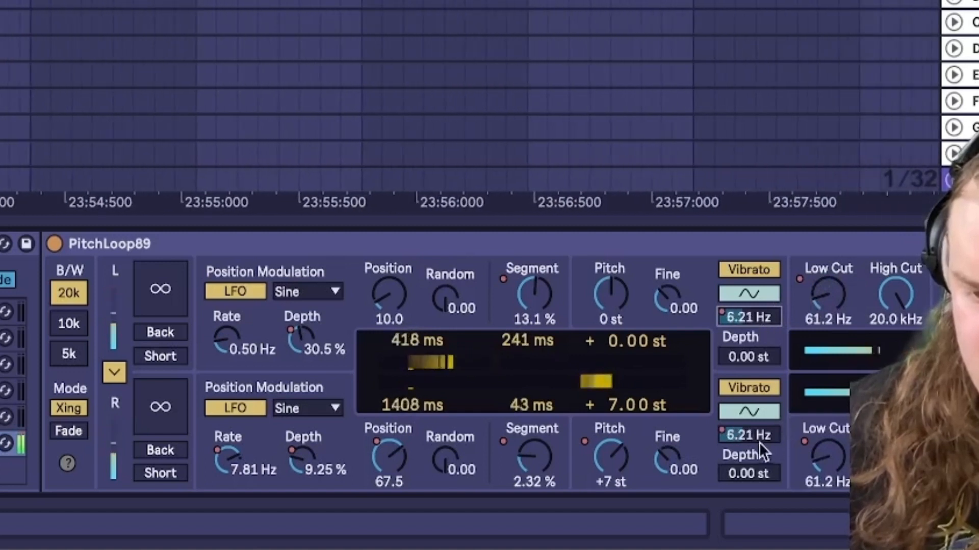
{"action": "left_click_drag", "start_coordinate": [760, 443], "coordinate": [748, 472]}
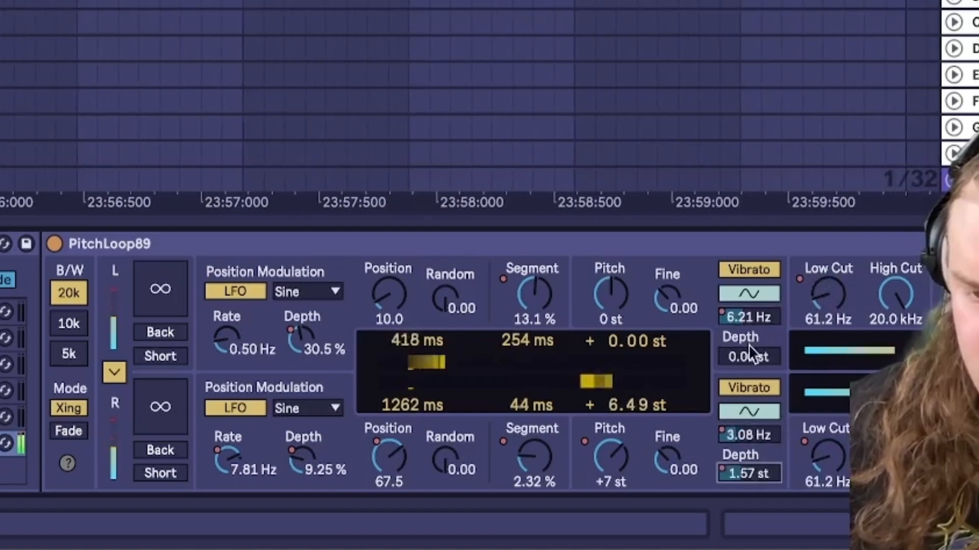
{"action": "mouse_move", "coordinate": [749, 355]}
{"action": "left_mouse_down"}
{"action": "mouse_move", "coordinate": [749, 334]}
{"action": "mouse_move", "coordinate": [750, 344]}
{"action": "left_mouse_up"}
{"action": "left_click_drag", "start_coordinate": [739, 475], "coordinate": [739, 492]}
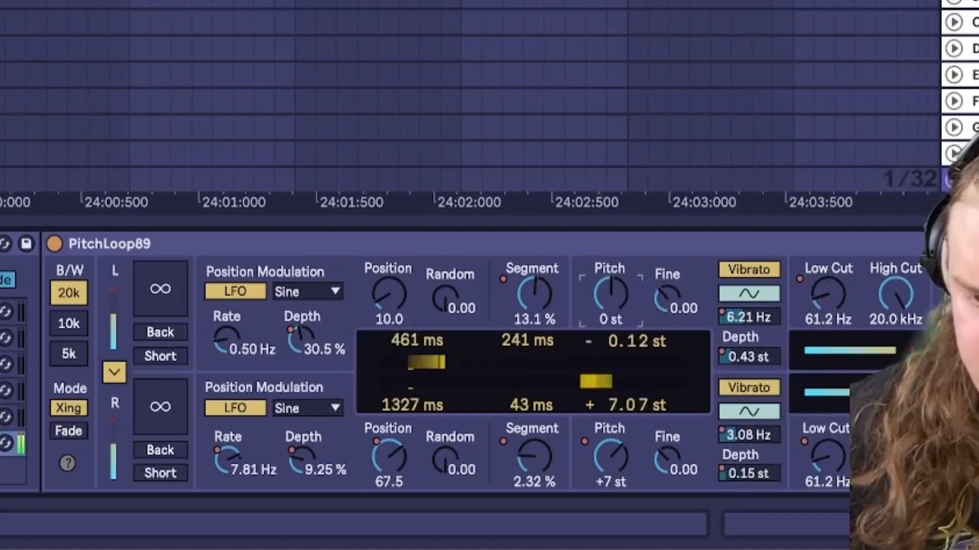
- Try a different left pitch, reset it to 0 st, and raise the right channel's pitch to +12 st
{"action": "left_click_drag", "start_coordinate": [611, 294], "coordinate": [610, 283]}
{"action": "key", "text": "Delete"}
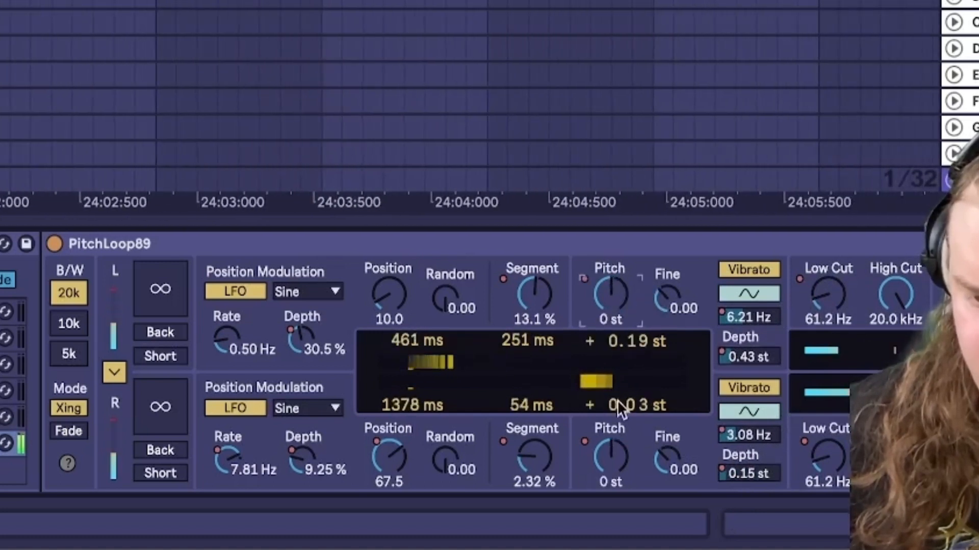
{"action": "left_click_drag", "start_coordinate": [611, 456], "coordinate": [610, 394]}
{"action": "left_click_drag", "start_coordinate": [610, 456], "coordinate": [610, 454]}
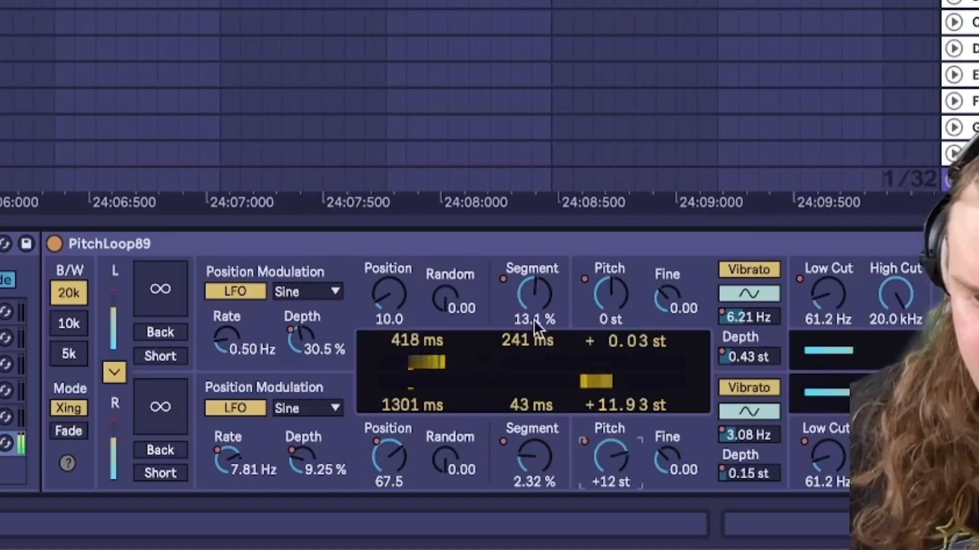
- Set position randomness to 8.37 left and 1.22 right, with the Random modulation shape on the left channel and Move on the right
{"action": "left_click_drag", "start_coordinate": [447, 295], "coordinate": [446, 279]}
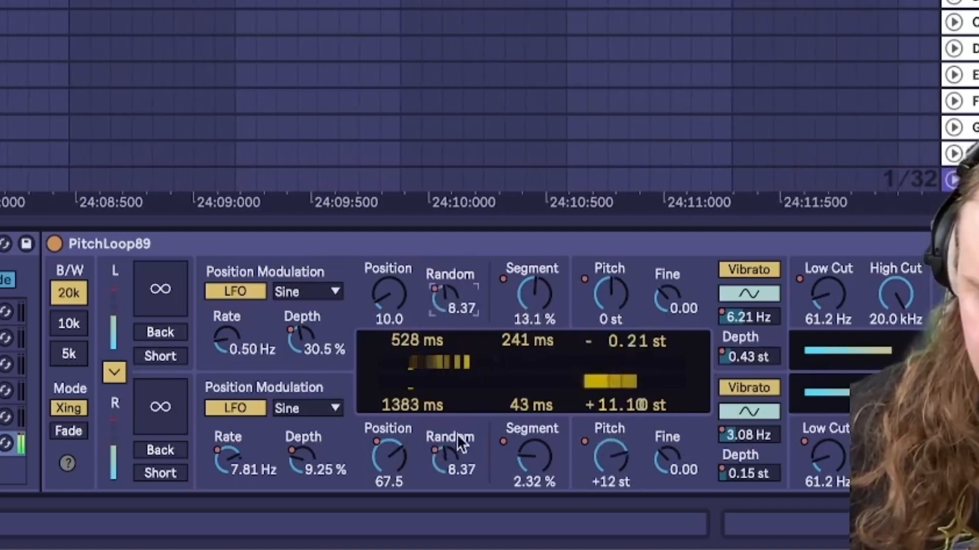
{"action": "left_click_drag", "start_coordinate": [442, 449], "coordinate": [442, 465]}
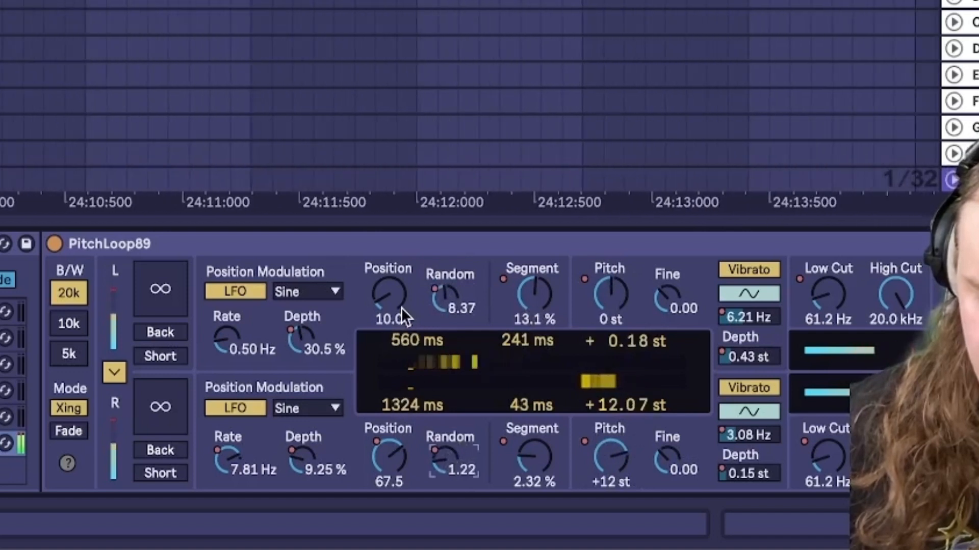
{"action": "left_click", "coordinate": [329, 289]}
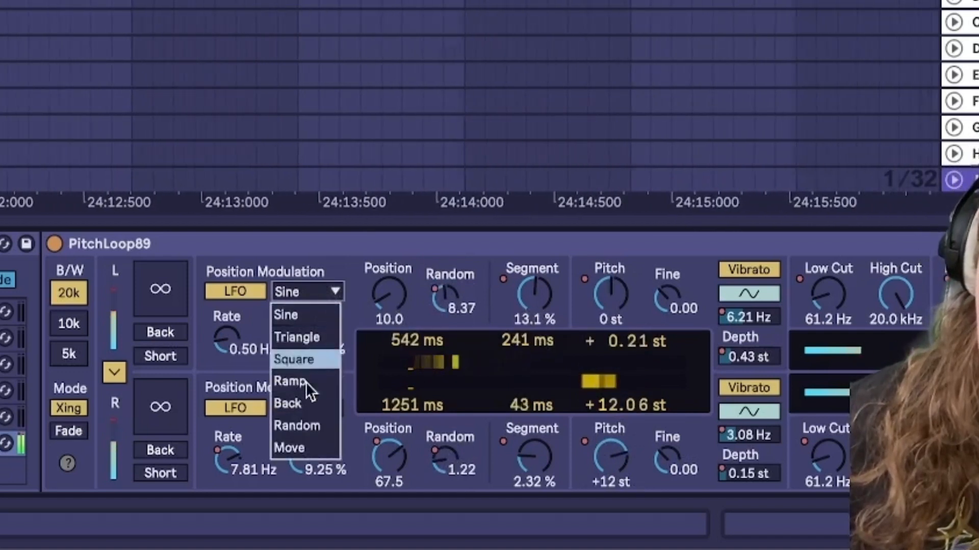
{"action": "left_click", "coordinate": [306, 428]}
{"action": "left_click", "coordinate": [306, 410]}
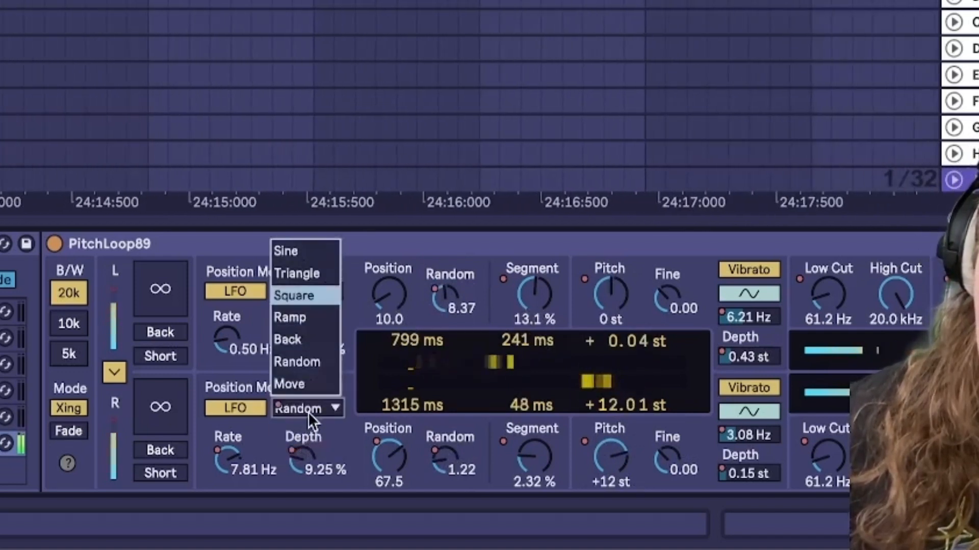
{"action": "left_click", "coordinate": [304, 384]}
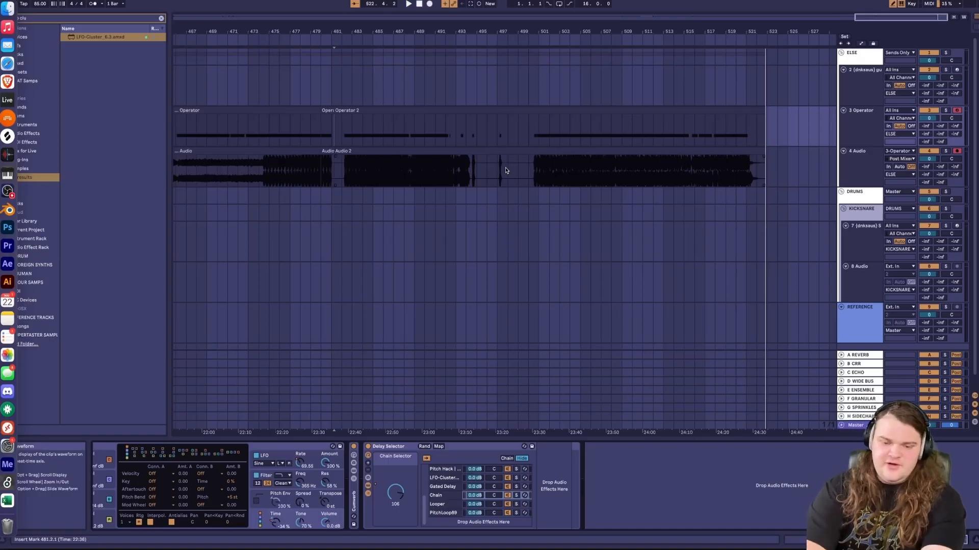
- Survey the recorded Operator and Audio takes across the whole arrangement
{"action": "scroll", "coordinate": [481, 147], "scroll_direction": "down", "scroll_amount": 12}
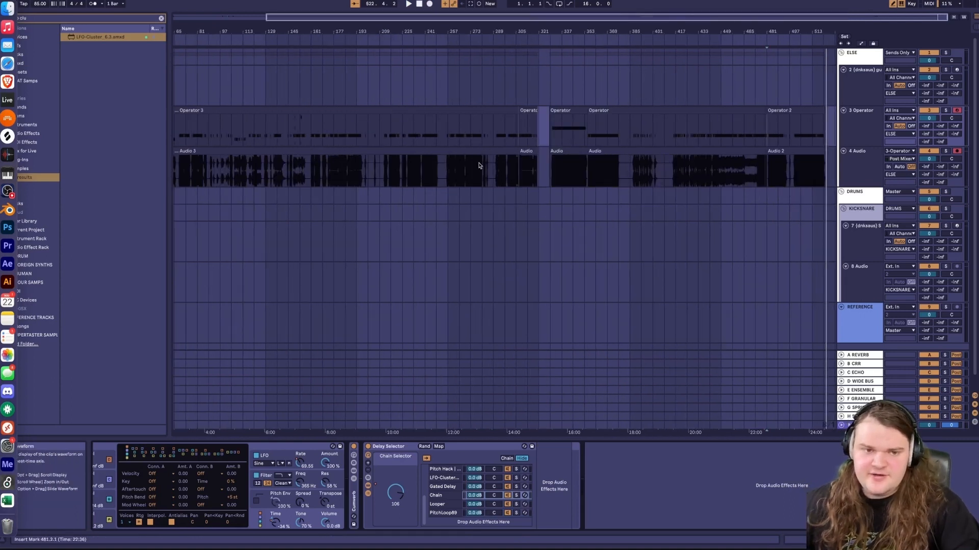
{"action": "left_click", "coordinate": [618, 168]}
{"action": "scroll", "coordinate": [619, 167], "scroll_direction": "up", "scroll_amount": 1}
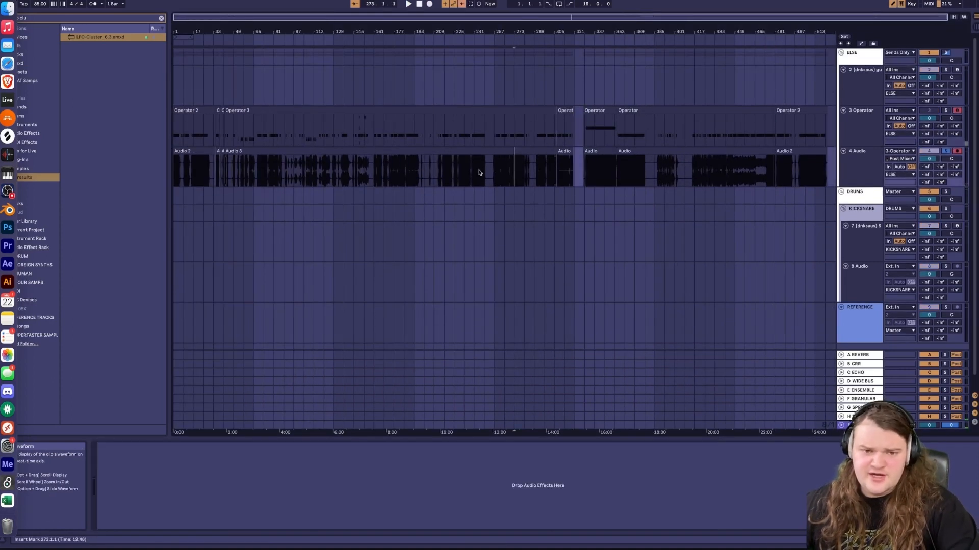
{"action": "scroll", "coordinate": [428, 171], "scroll_direction": "up", "scroll_amount": 10}
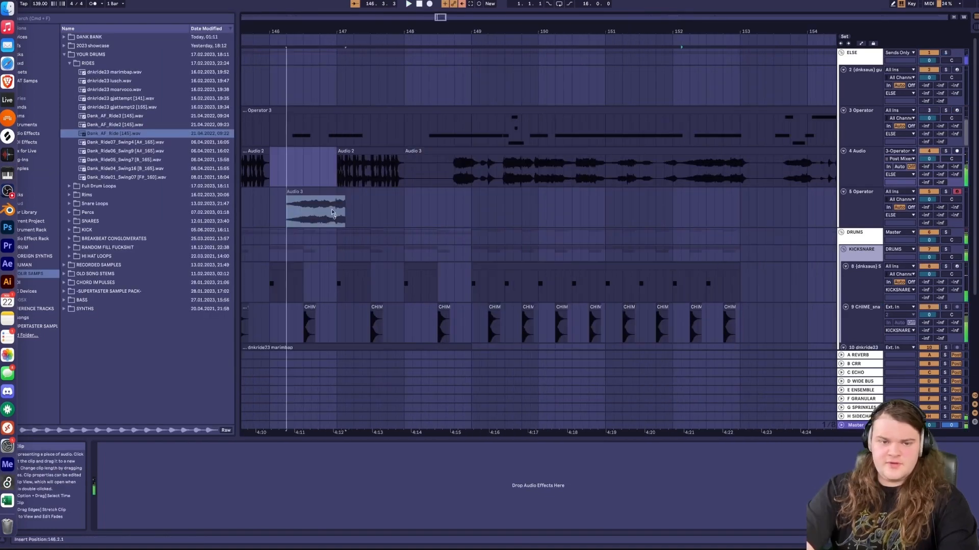
- Place the Audio 3 clip at bar 145 on the 5 Audio track, trim its end to 145.3, and play the arrangement
{"action": "left_click_drag", "start_coordinate": [327, 211], "coordinate": [337, 194]}
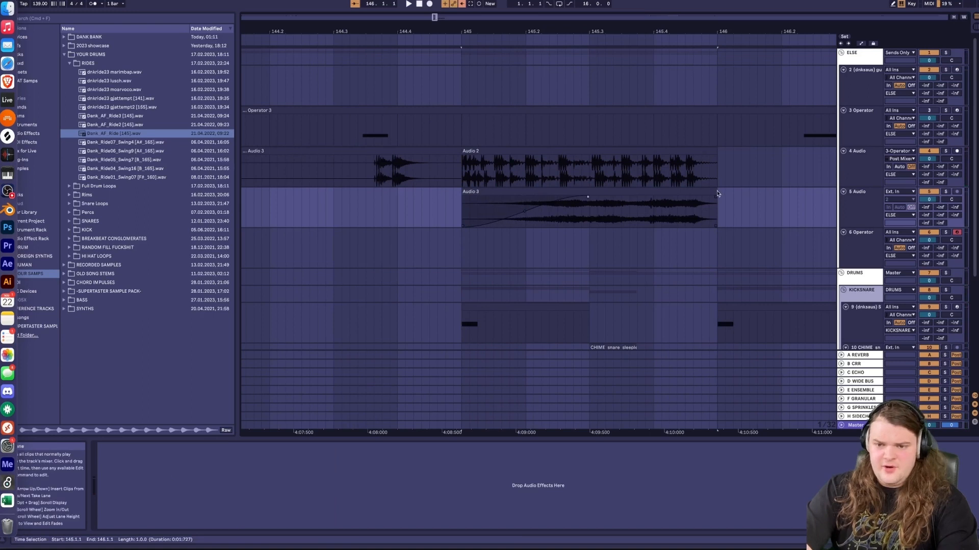
{"action": "left_click_drag", "start_coordinate": [718, 194], "coordinate": [629, 194]}
{"action": "left_click_drag", "start_coordinate": [522, 214], "coordinate": [551, 217]}
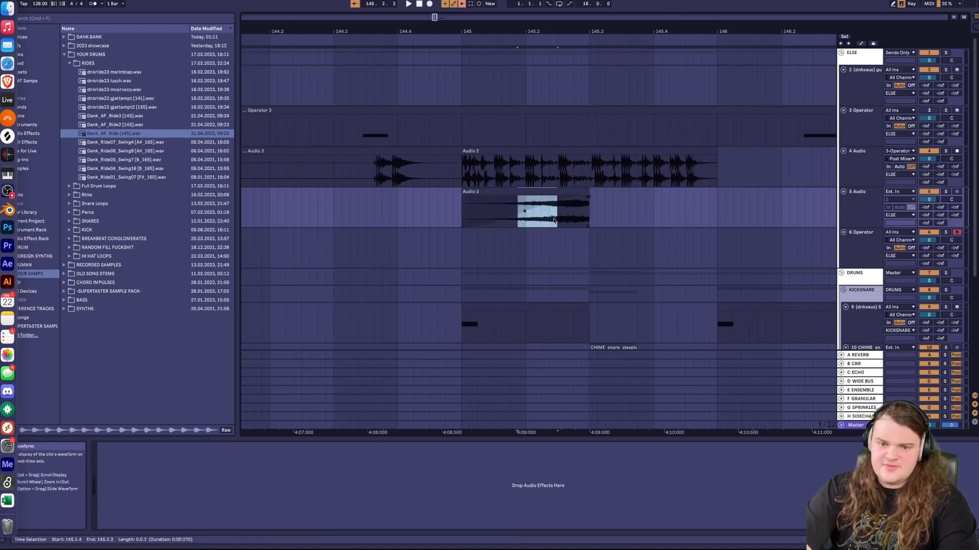
{"action": "key", "text": "space"}
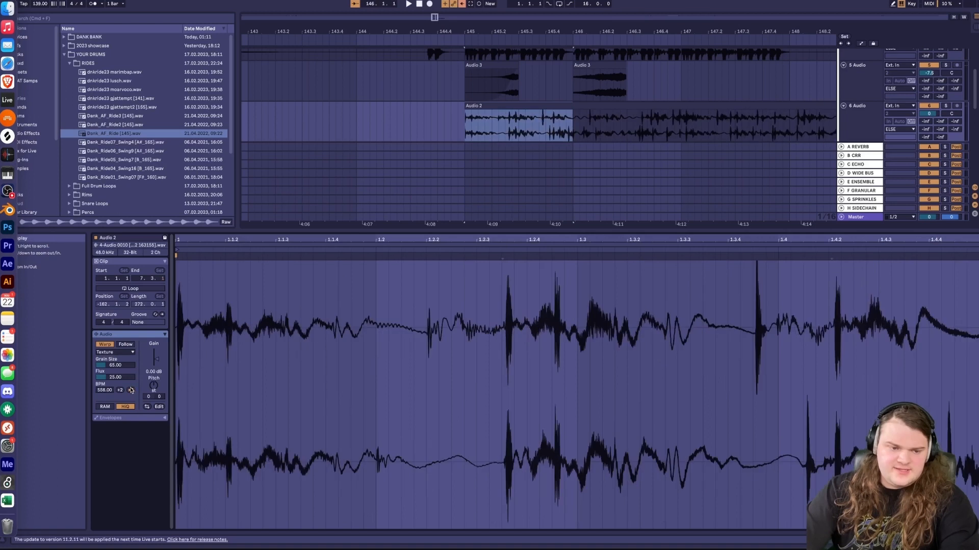
- Double the Audio 2 clip's BPM value on the 6 Audio track and duplicate its section from bar 145 to 147 three times
{"action": "left_click", "coordinate": [131, 391]}
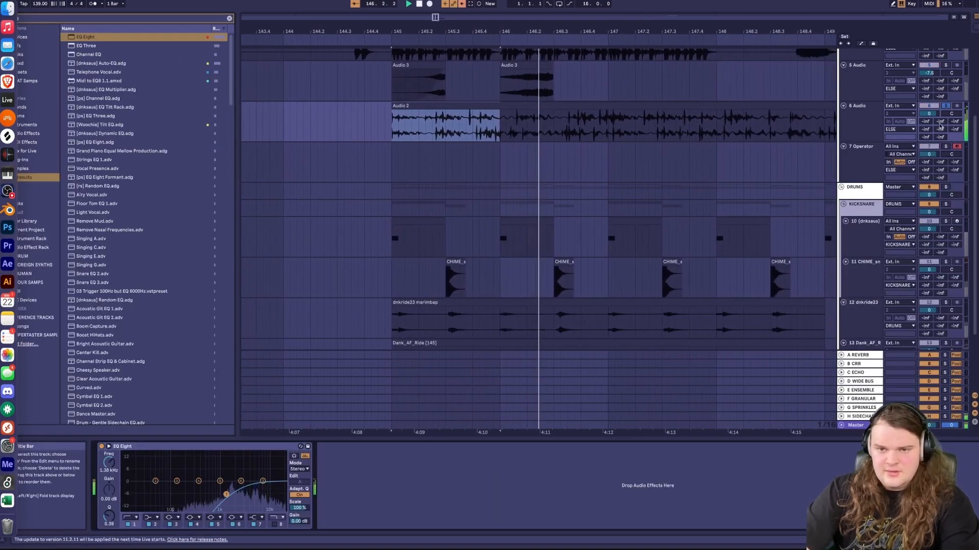
{"action": "left_click", "coordinate": [573, 129]}
{"action": "left_click_drag", "start_coordinate": [553, 129], "coordinate": [340, 127]}
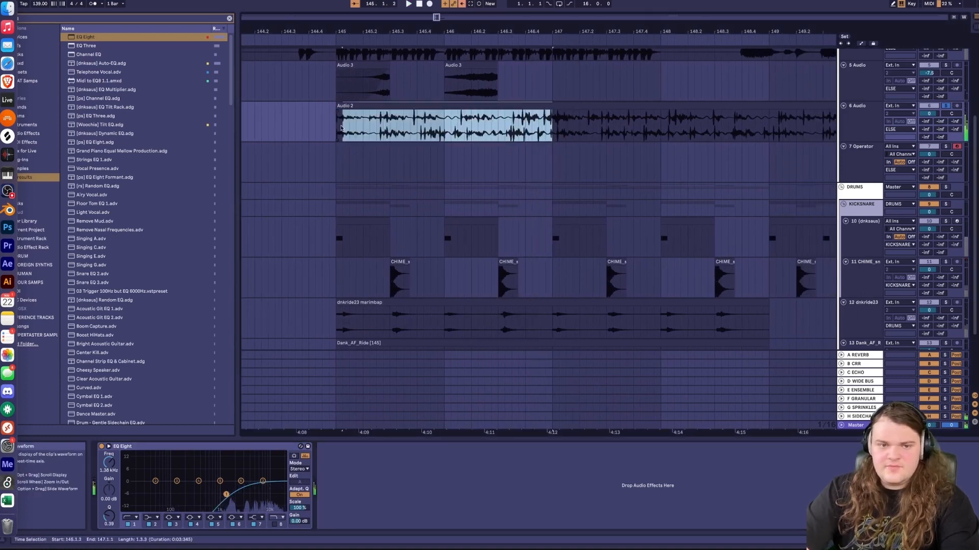
{"action": "key", "text": "super+d"}
{"action": "key", "text": "minus"}
{"action": "key", "text": "super+d"}
{"action": "key", "text": "super+d"}
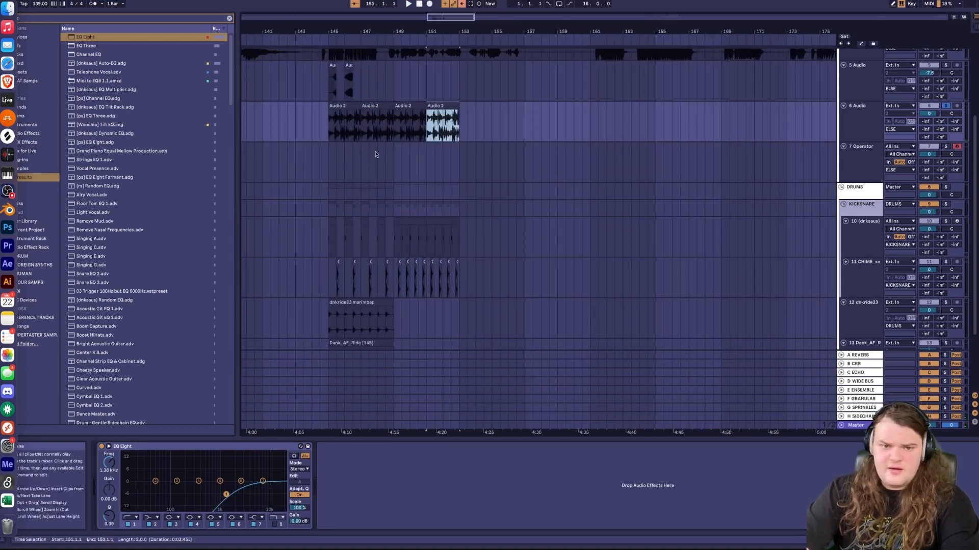
- Duplicate the Audio 3 clips in bars 145 to 148 of the 5 Audio track into the following four bars
{"action": "left_click", "coordinate": [331, 82]}
{"action": "key", "text": "equal"}
{"action": "key", "text": "equal"}
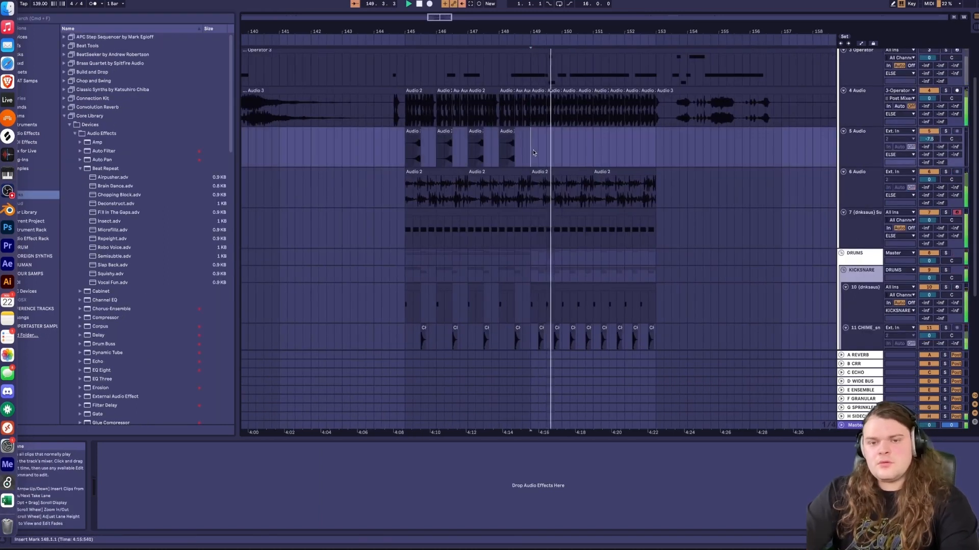
{"action": "left_click_drag", "start_coordinate": [530, 148], "coordinate": [400, 158]}
{"action": "key", "text": "super+d"}
{"action": "key", "text": "equal"}
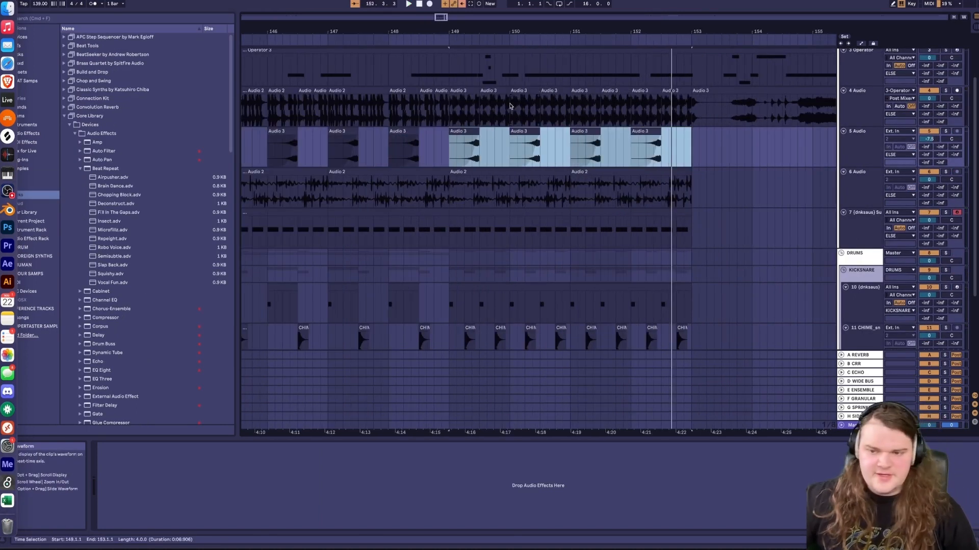